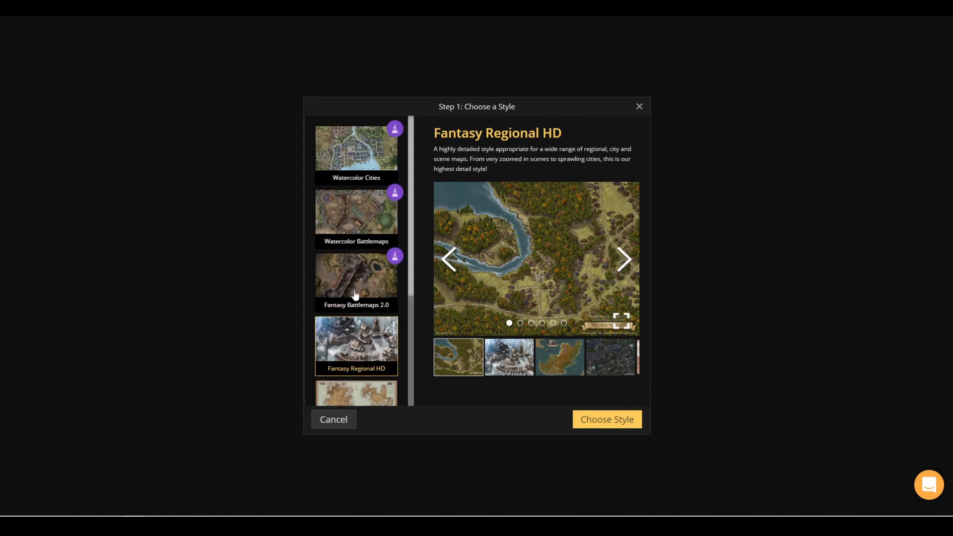
- Create a new map in the Fantasy Battlemaps 2.0 style with High (2k) resolution and the Portrait 30 x 40 tiles aspect ratio
left_click(356, 295)
left_click(542, 372)
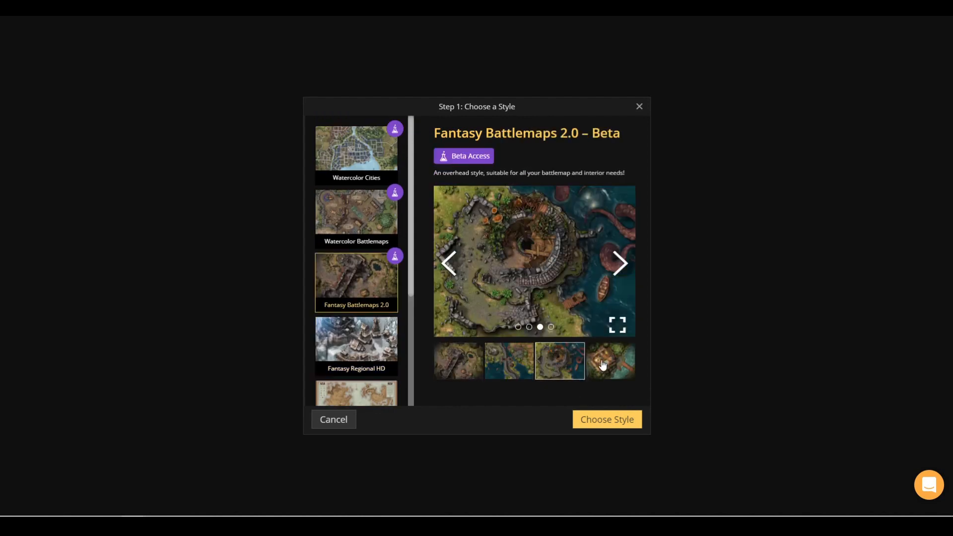
left_click(604, 361)
left_click(609, 419)
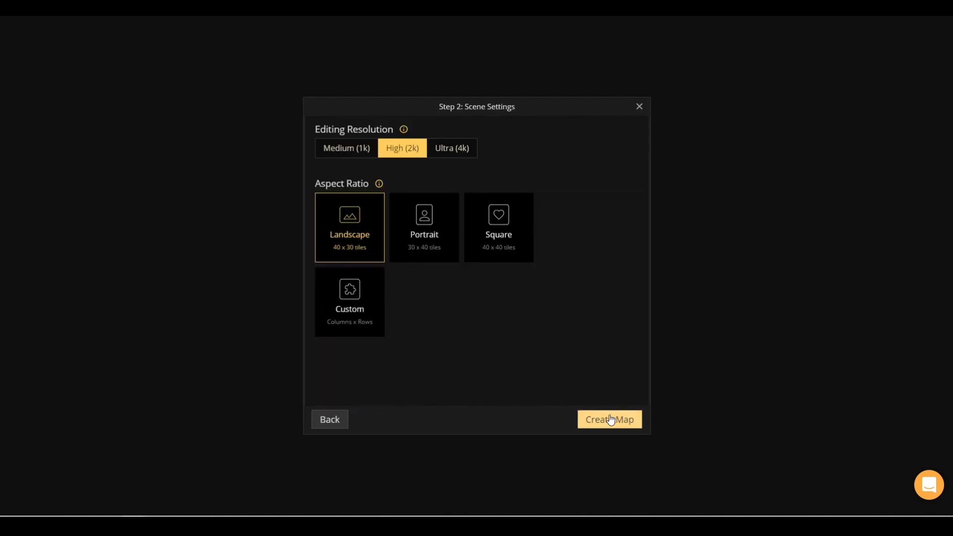
left_click(431, 250)
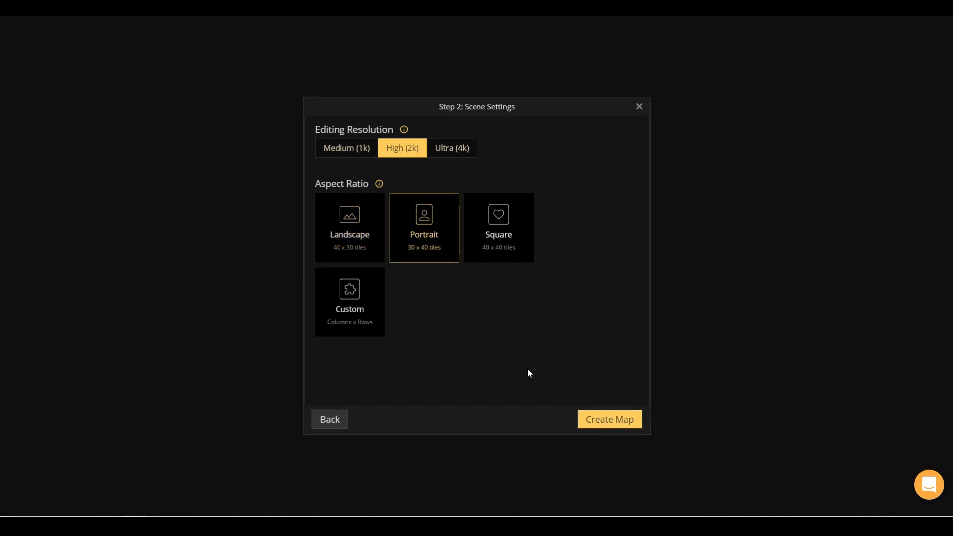
left_click(610, 421)
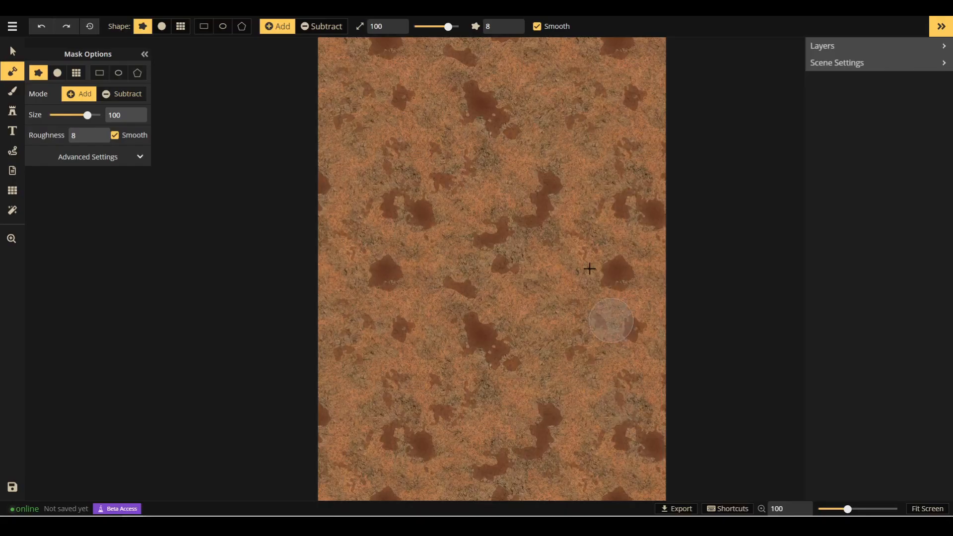
- Paint the whole map background with the grey square stone tile texture from the Sewer Textures
left_click(12, 91)
left_click(88, 109)
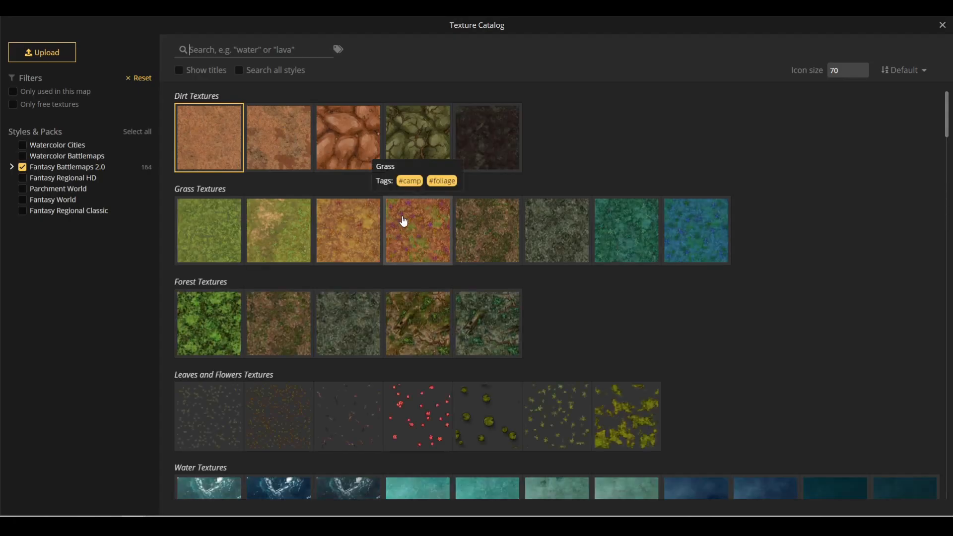
scroll(409, 236, "down", 7)
scroll(411, 240, "down", 5)
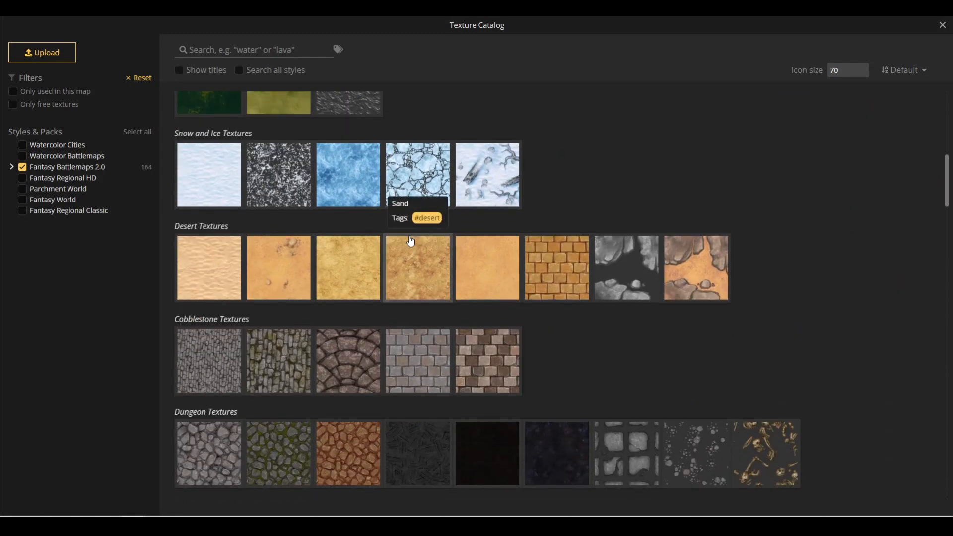
scroll(410, 240, "down", 1)
scroll(410, 238, "down", 4)
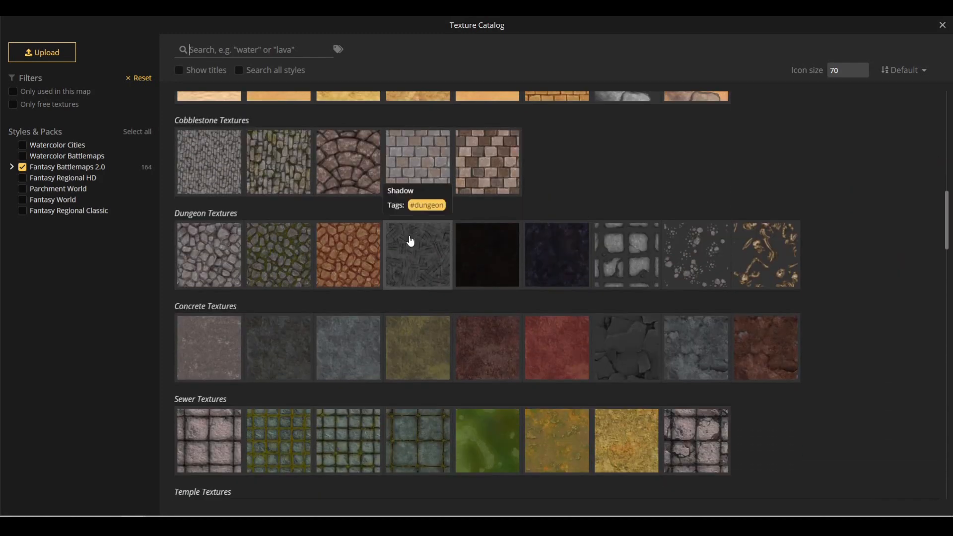
scroll(244, 339, "down", 1)
scroll(207, 364, "down", 8)
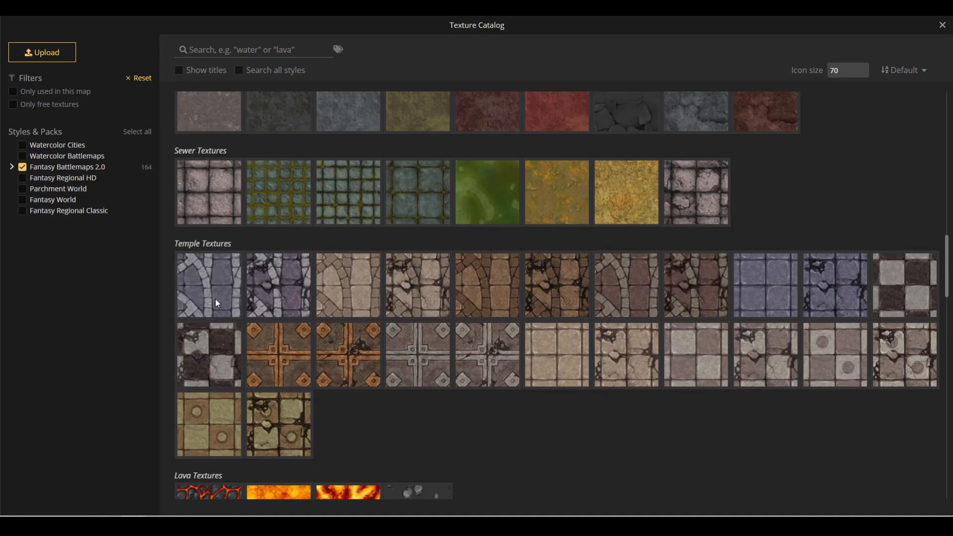
scroll(219, 267, "down", 5)
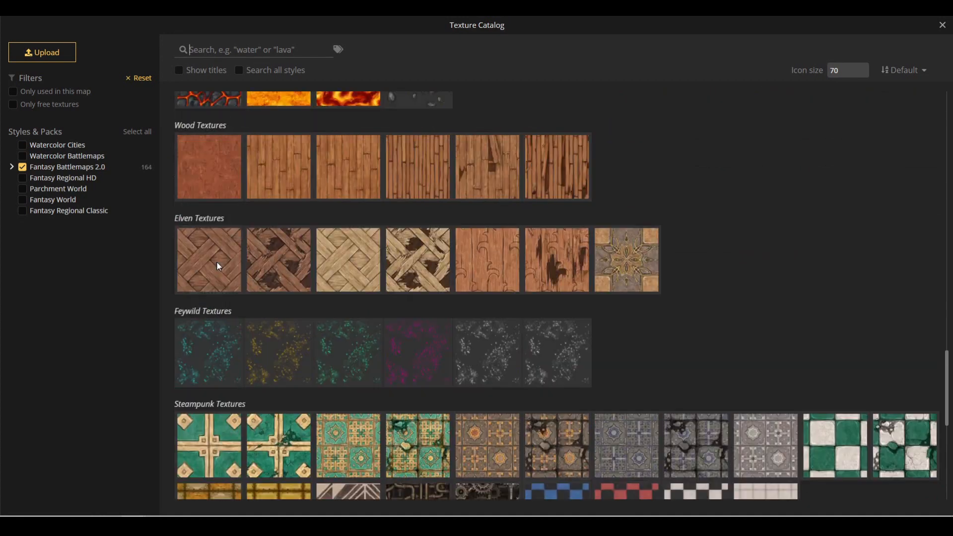
scroll(219, 266, "up", 11)
left_click(209, 295)
mouse_move(377, 149)
left_mouse_down()
mouse_move(528, 91)
mouse_move(519, 20)
mouse_move(466, 278)
mouse_move(468, 187)
mouse_move(604, 415)
mouse_move(662, 465)
mouse_move(477, 484)
mouse_move(366, 451)
mouse_move(463, 433)
mouse_move(325, 145)
mouse_move(437, 60)
mouse_move(426, 409)
mouse_move(631, 394)
left_mouse_up()
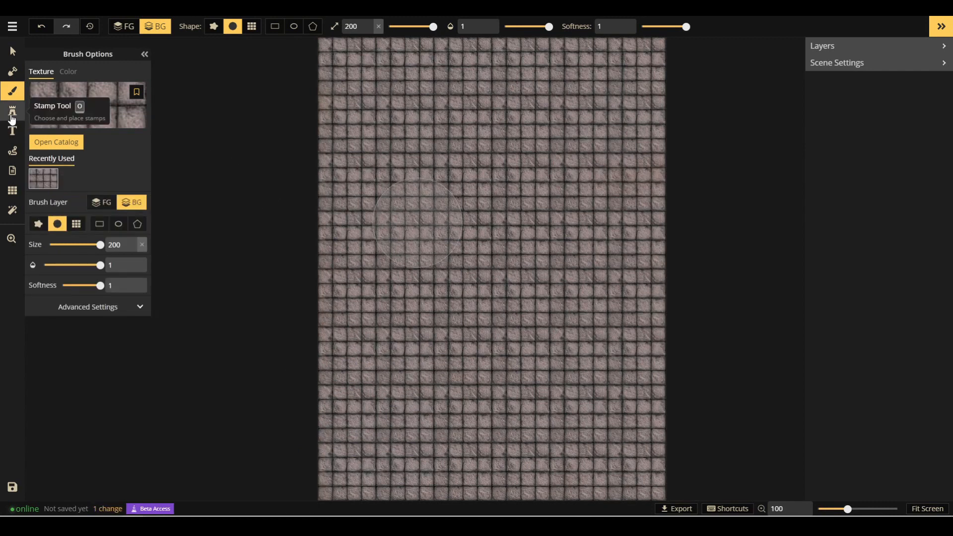
- Browse the Fantasy Battlemaps 2.0 stamp catalog from the Forest category through to the Composite Roofs and Effects categories
left_click(12, 110)
left_click(57, 141)
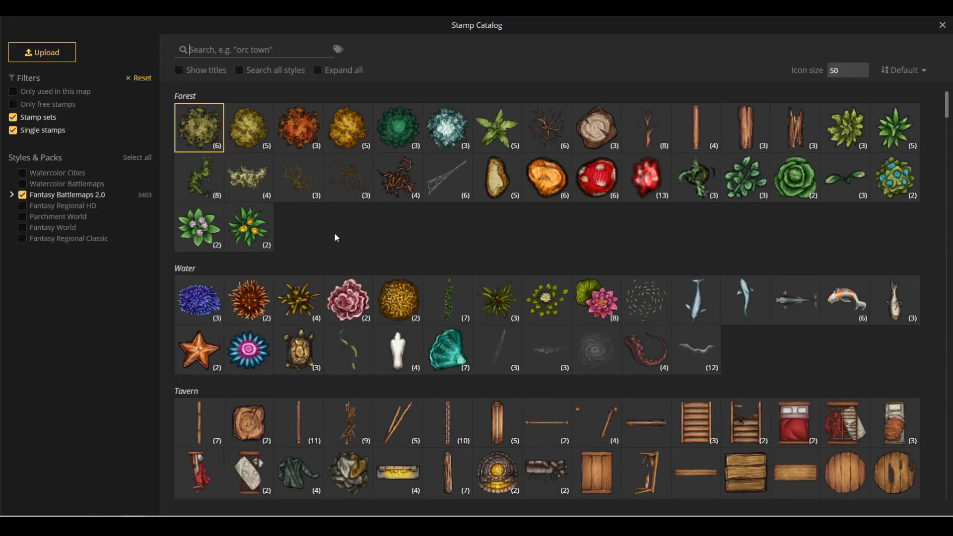
scroll(335, 233, "down", 5)
scroll(336, 239, "down", 10)
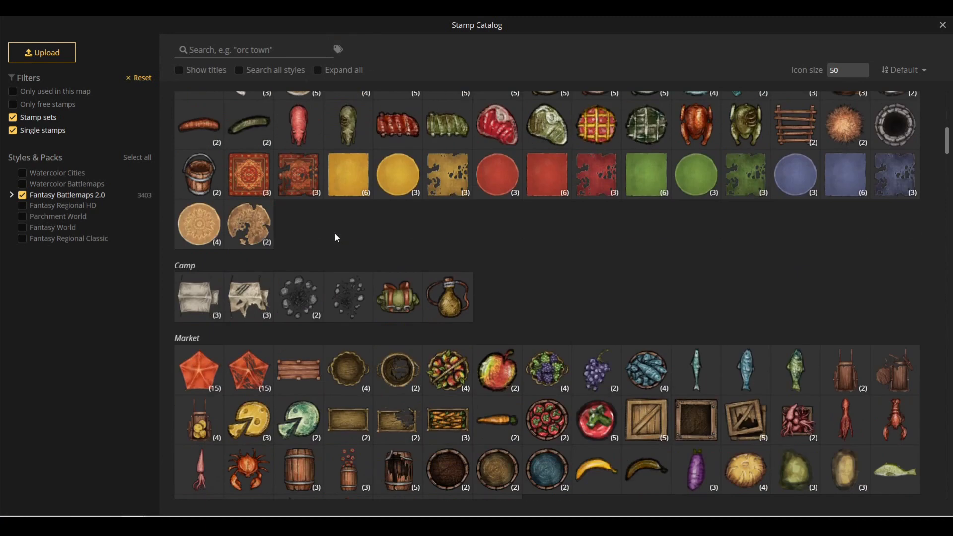
scroll(336, 239, "down", 3)
scroll(336, 239, "down", 5)
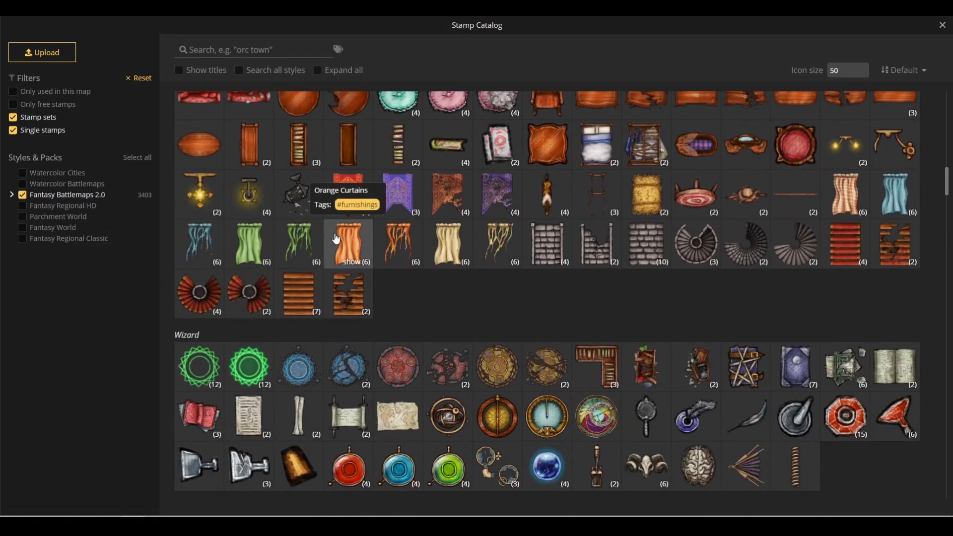
scroll(336, 239, "down", 12)
scroll(336, 239, "down", 12)
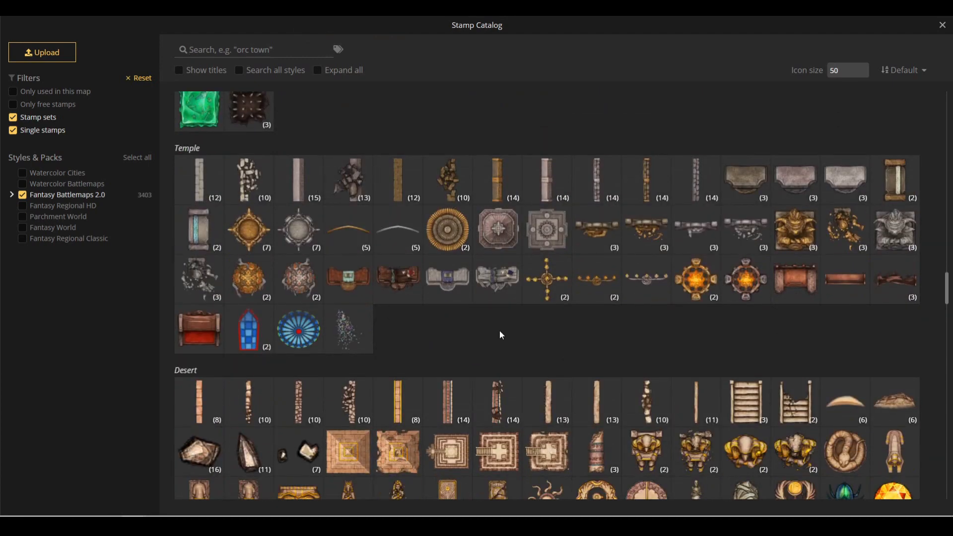
scroll(500, 332, "down", 13)
scroll(501, 336, "down", 13)
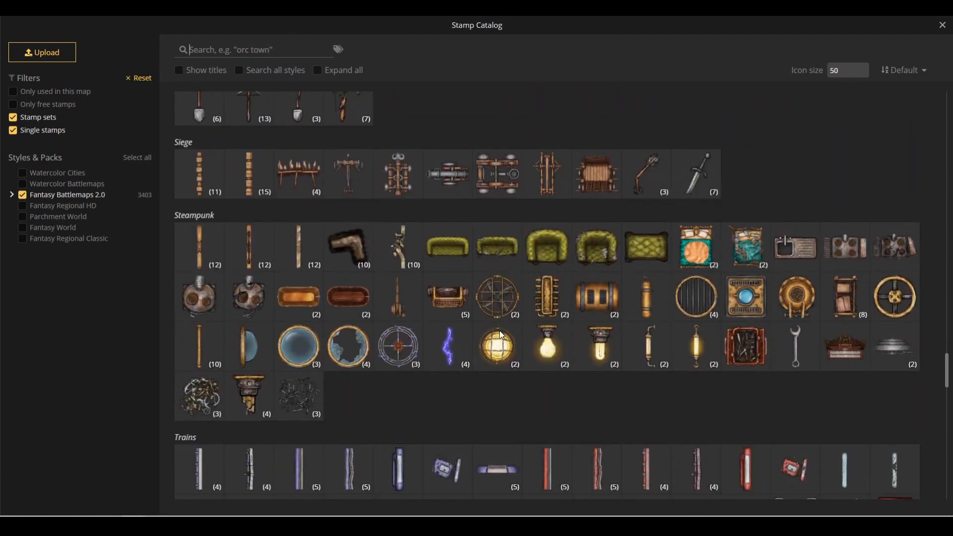
scroll(502, 337, "down", 3)
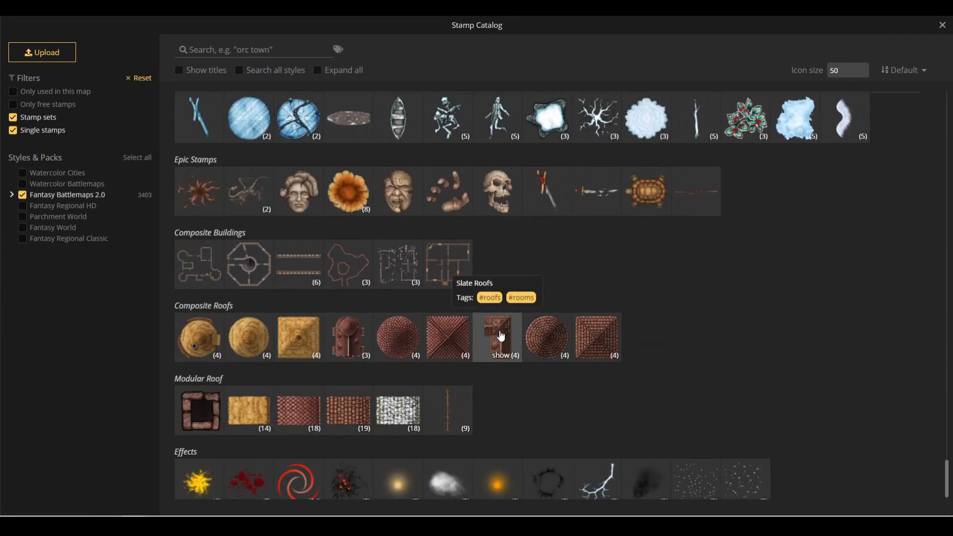
scroll(501, 337, "up", 20)
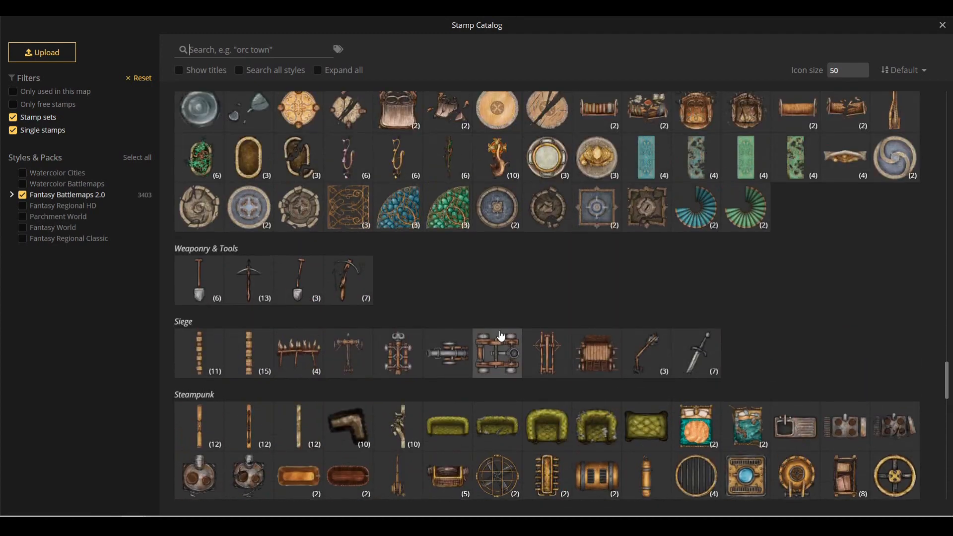
- Place two parallel vertical White Marble Walls stamps from the Temple category at size 61 near the map's lower edge
scroll(501, 336, "up", 6)
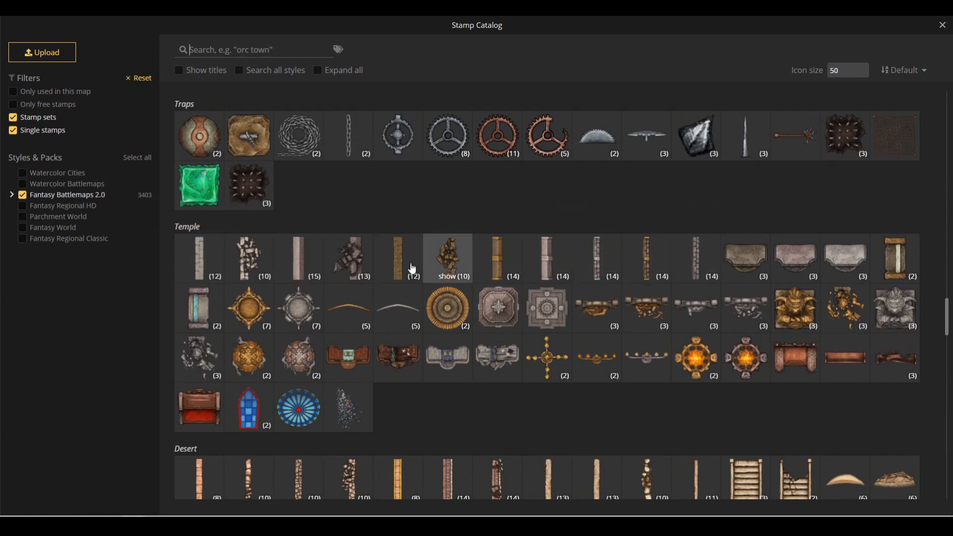
left_click(202, 264)
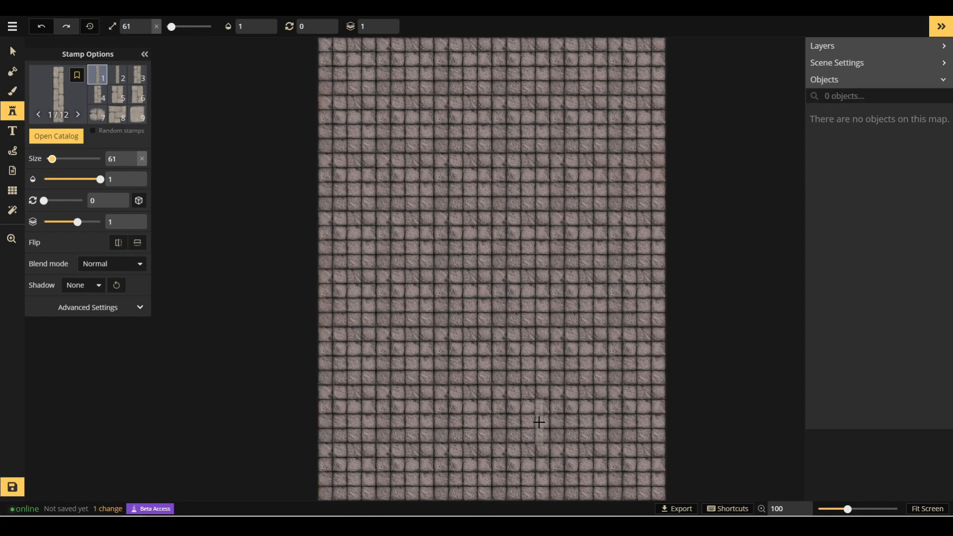
left_click(139, 308)
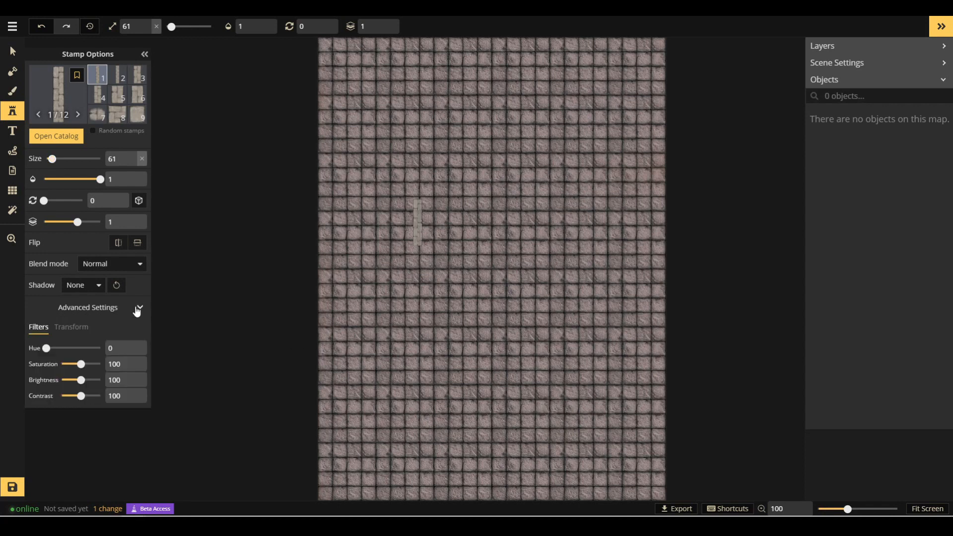
left_click(138, 309)
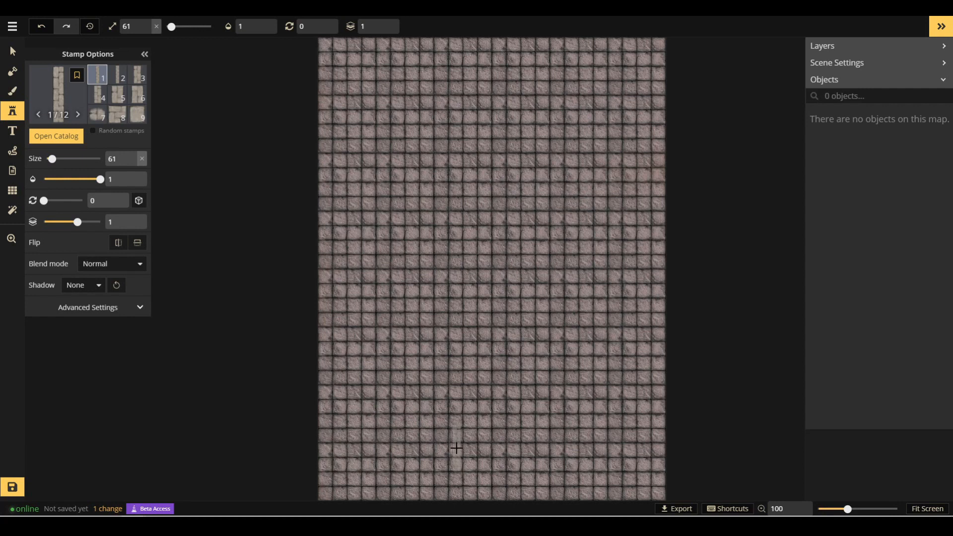
left_click(457, 421)
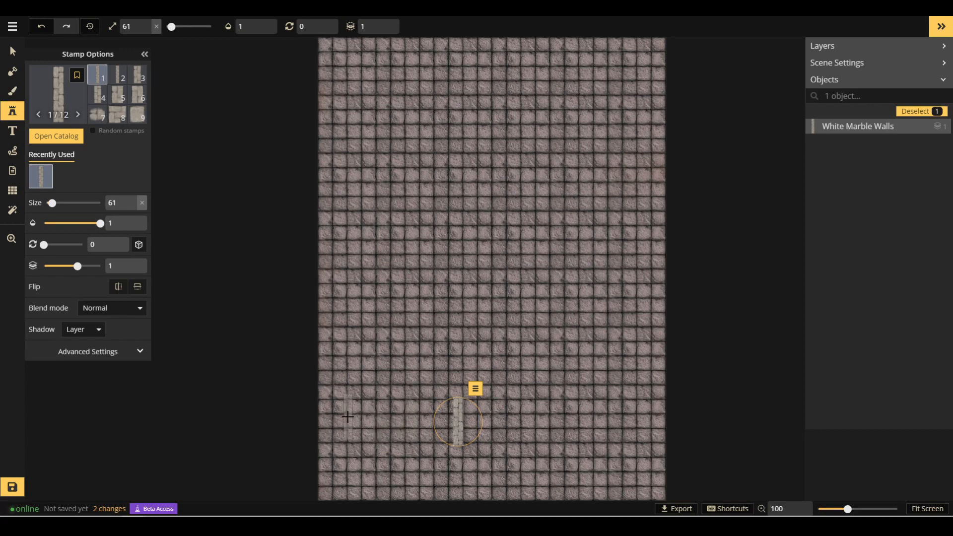
left_click(499, 421)
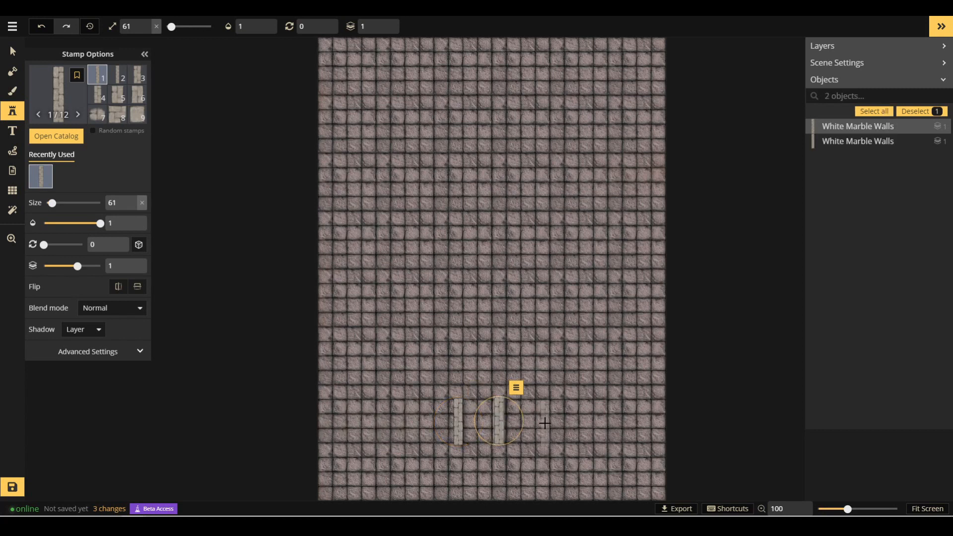
- Select both vertical wall stamps and move them together slightly to the right, towards the map's horizontal centre
left_click(12, 52)
left_click_drag(436, 370, 570, 455)
left_click_drag(499, 420, 510, 419)
left_click(195, 263)
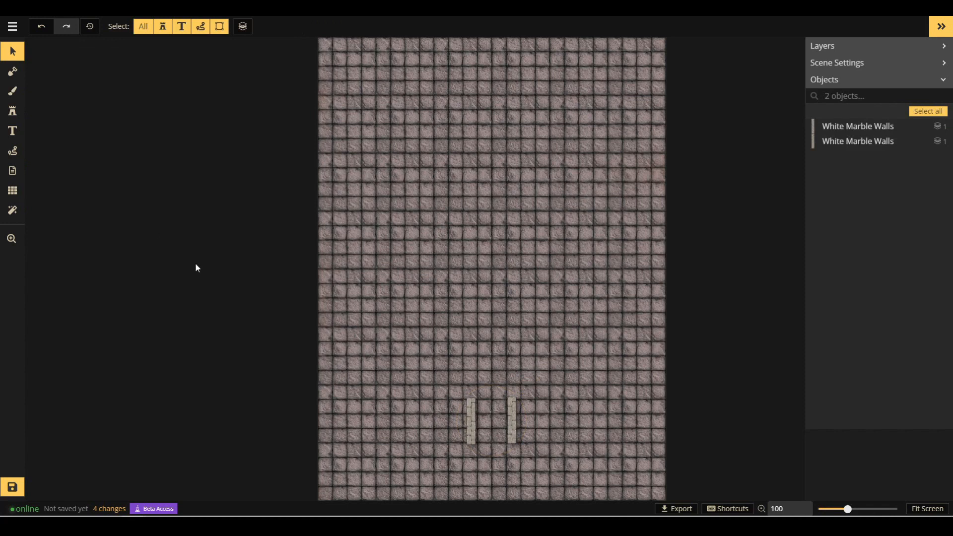
- Place four White Marble Walls stamps rotated 90 degrees, two extending outward in line from the upper end of each vertical wall
left_click(12, 110)
left_click(102, 245)
type("90")
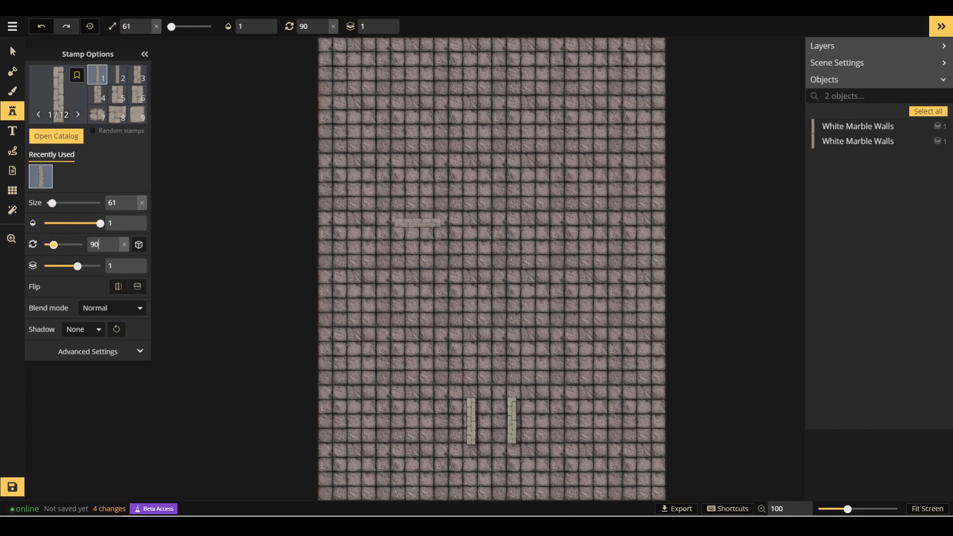
left_click(539, 400)
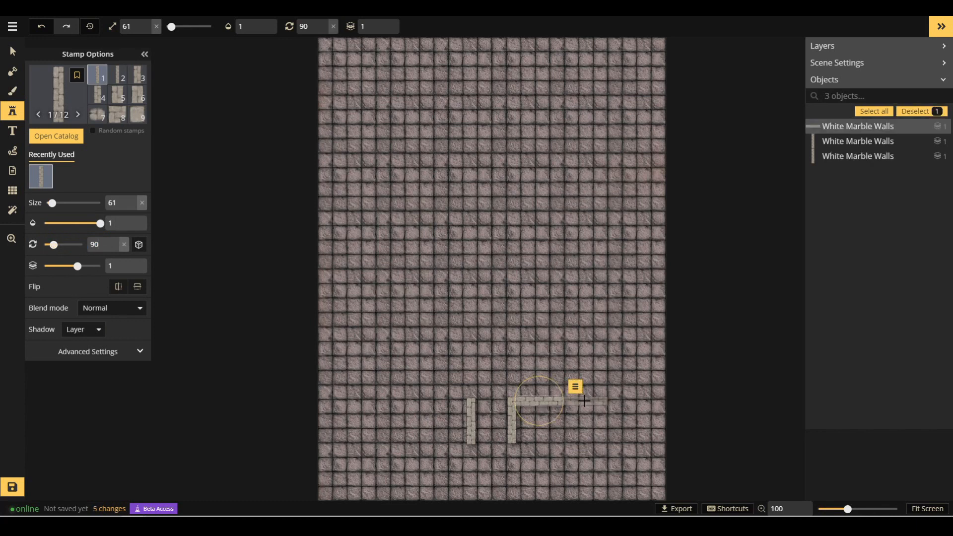
left_click(586, 400)
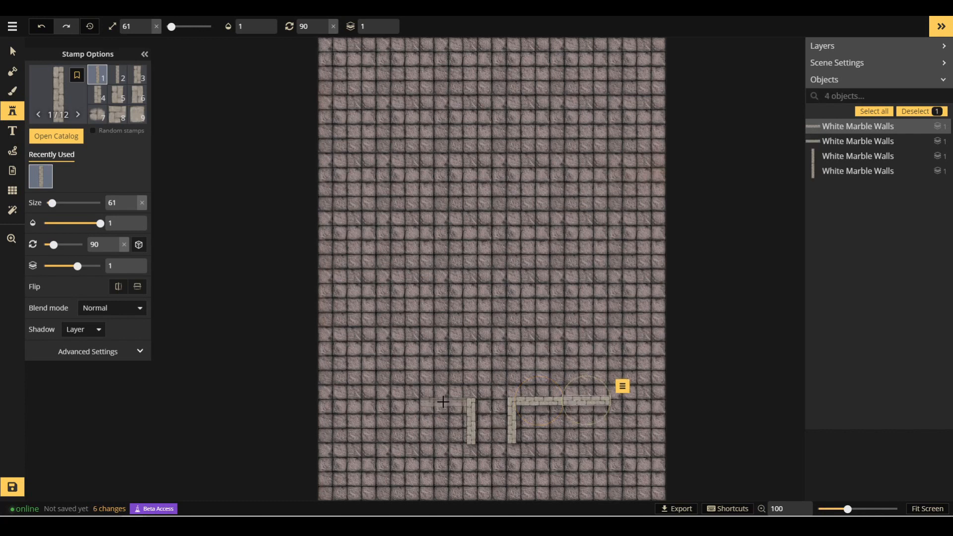
left_click(444, 403)
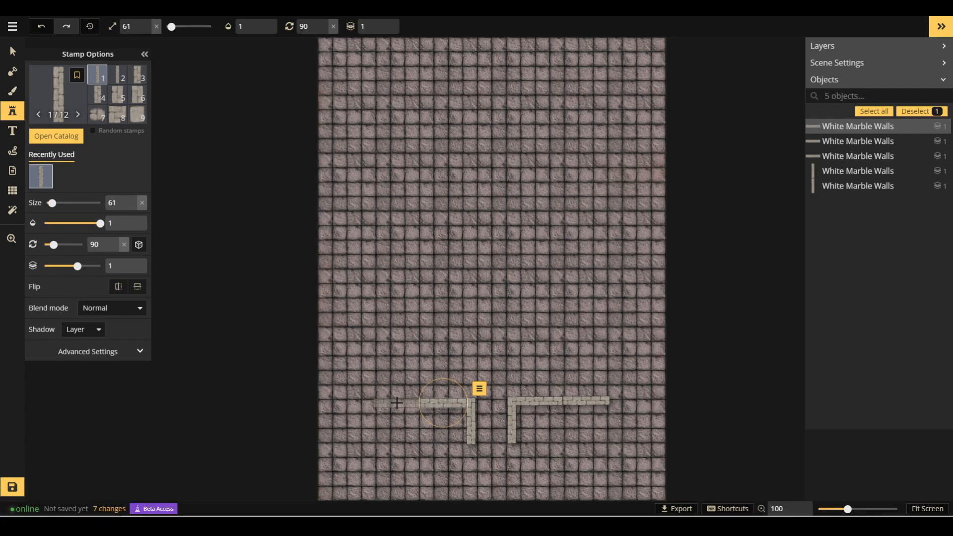
left_click(396, 402)
left_click(13, 51)
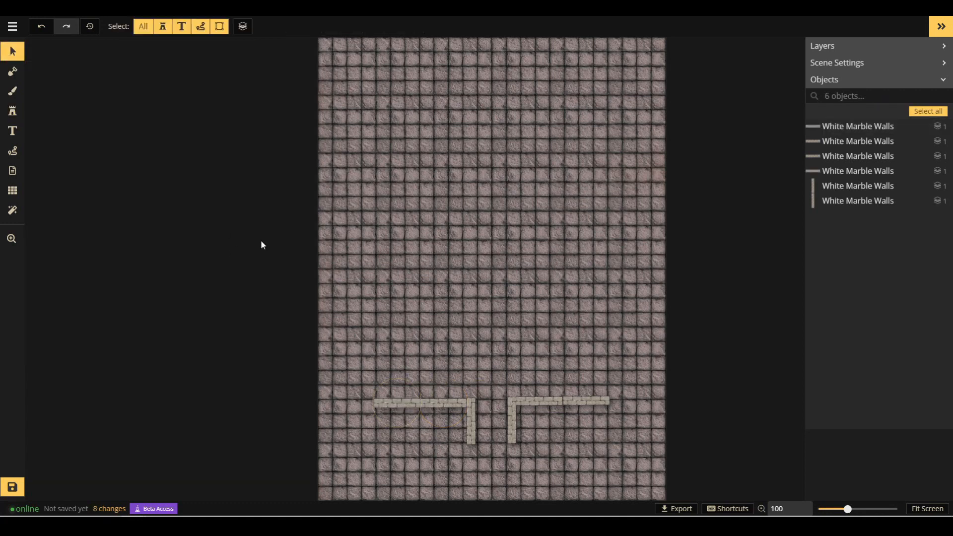
left_click_drag(368, 364, 467, 432)
left_click(443, 402)
left_click(278, 247)
- Place a Stone Brick Stairs stamp from the Castle category at size 78 at the lower opening between the two vertical walls
left_click(14, 107)
left_click(64, 131)
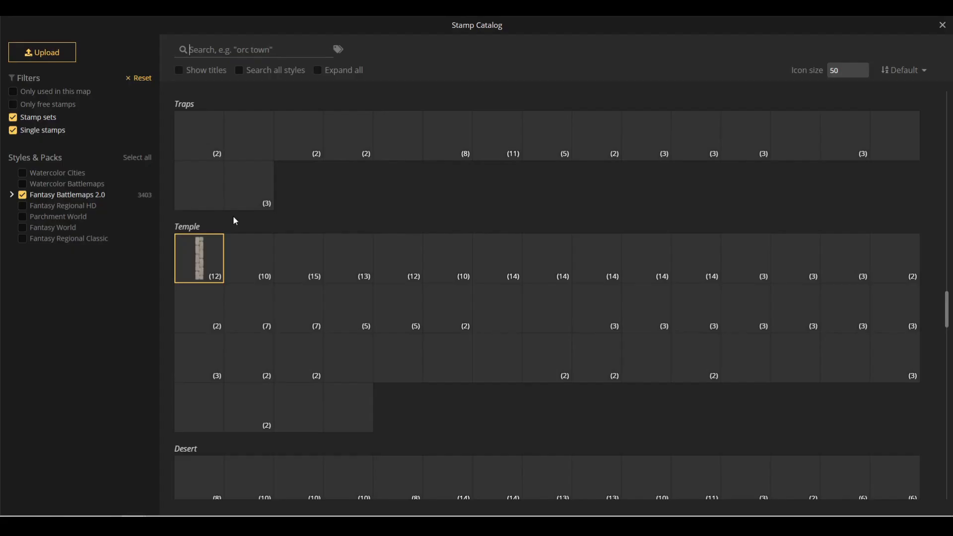
scroll(229, 211, "up", 4)
scroll(342, 222, "down", 6)
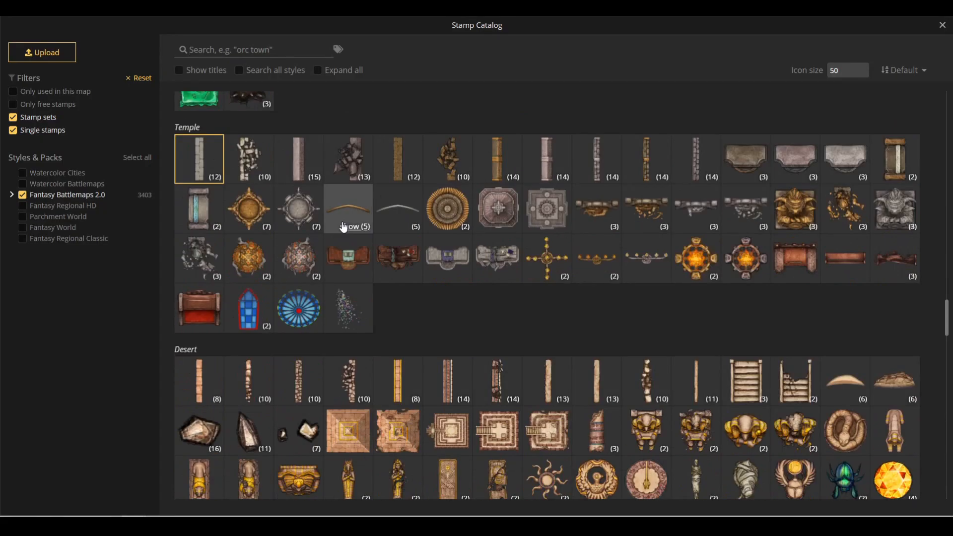
scroll(342, 222, "up", 20)
scroll(342, 222, "up", 10)
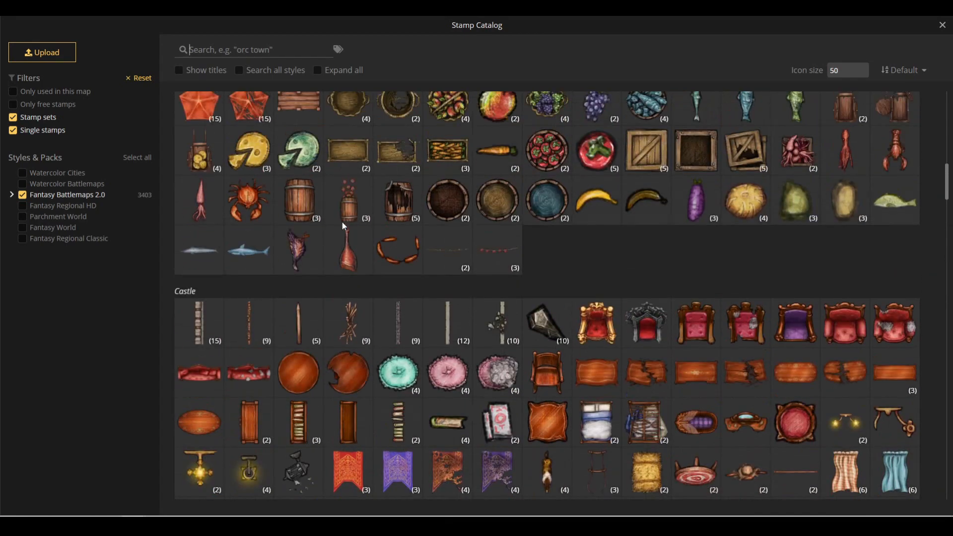
scroll(342, 222, "down", 11)
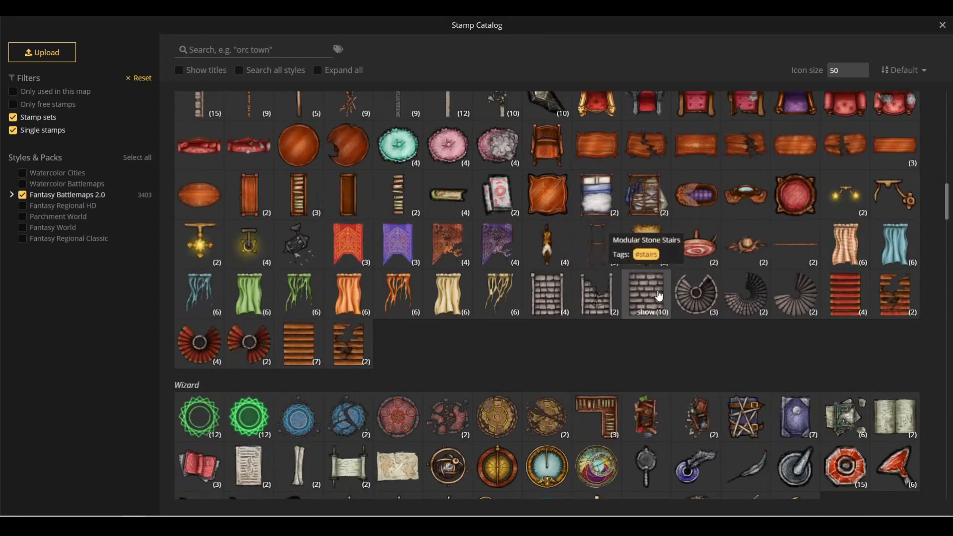
left_click(646, 295)
left_click_drag(52, 203, 54, 203)
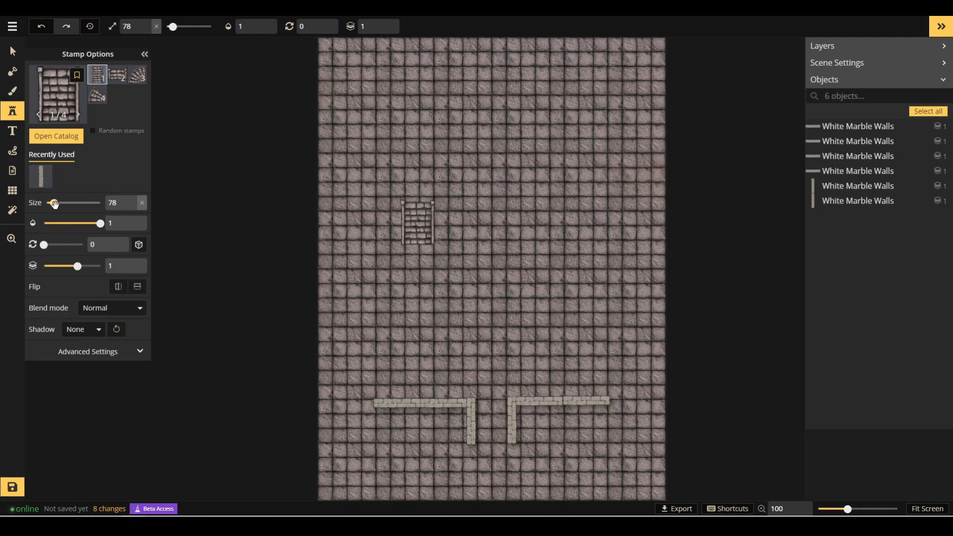
left_click(490, 463)
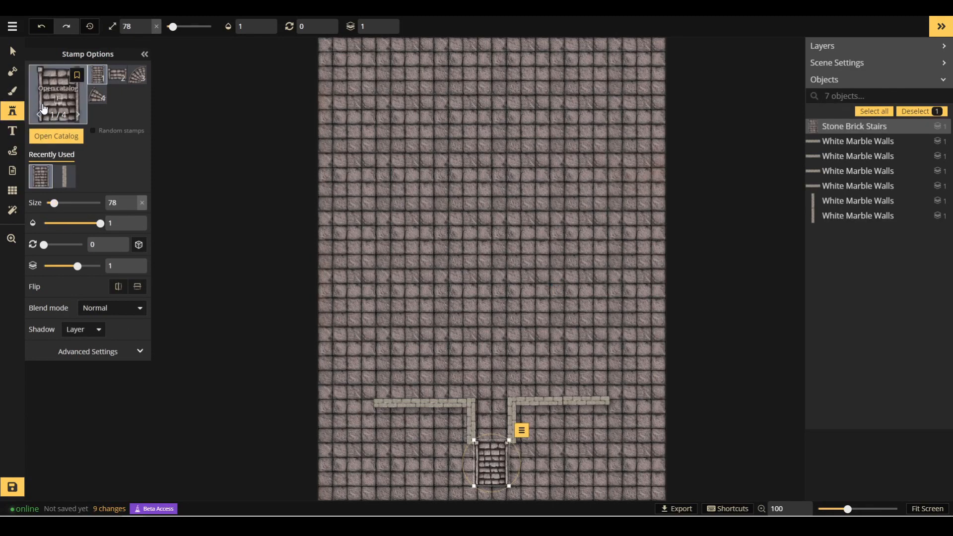
- Place vertical White Marble Walls stamps at size 78 and rotation 0: one up from the left wall's outer end, three stacked on the right
left_click(56, 136)
left_click(942, 25)
left_click(64, 176)
double_click(104, 243)
type("0")
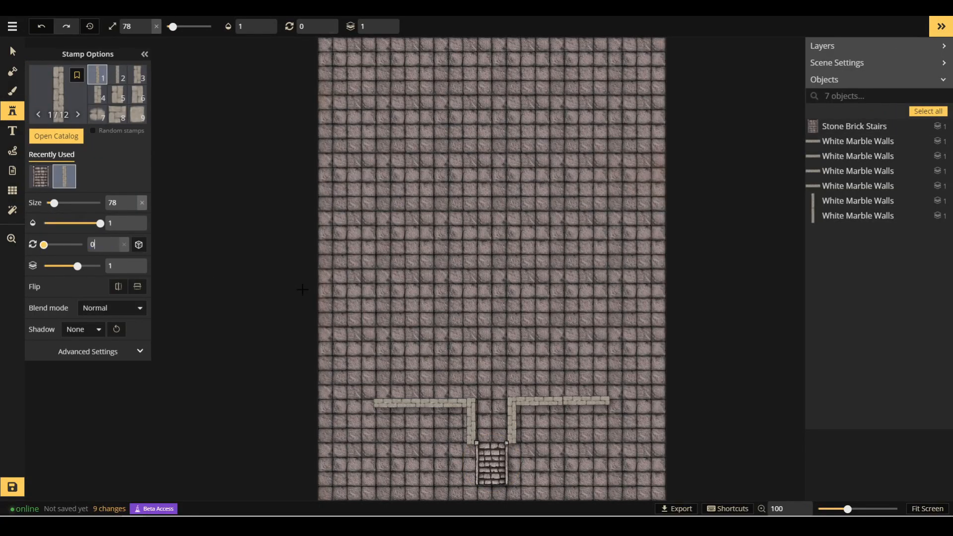
left_click(603, 366)
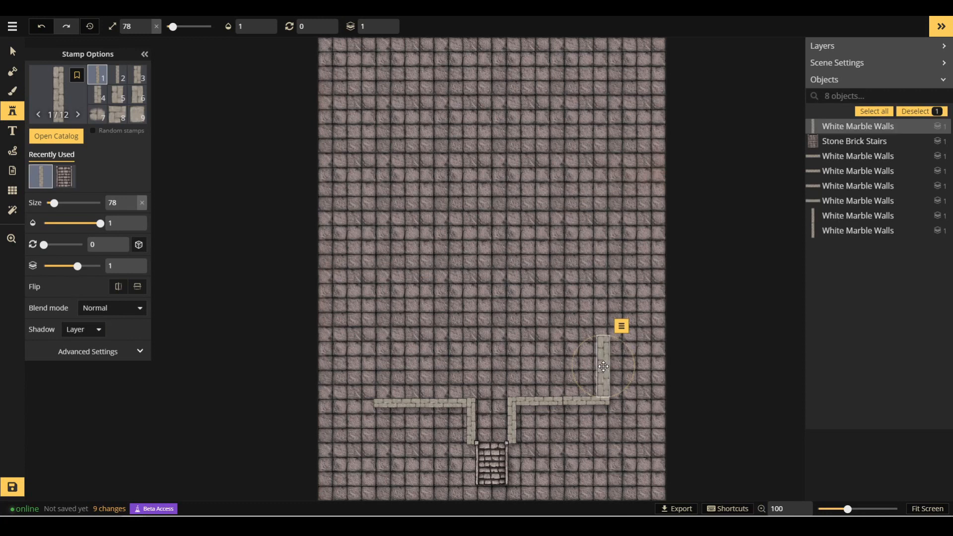
left_click(380, 369)
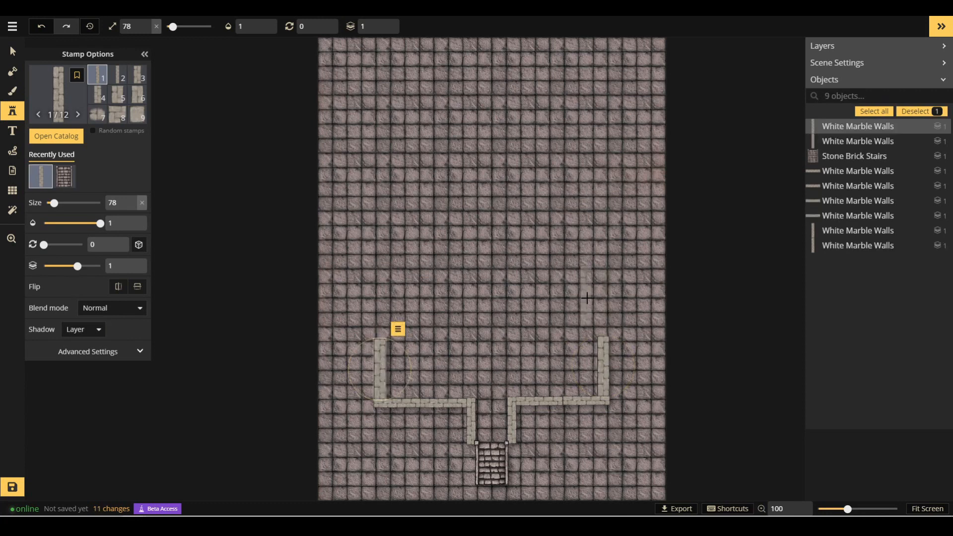
left_click(603, 307)
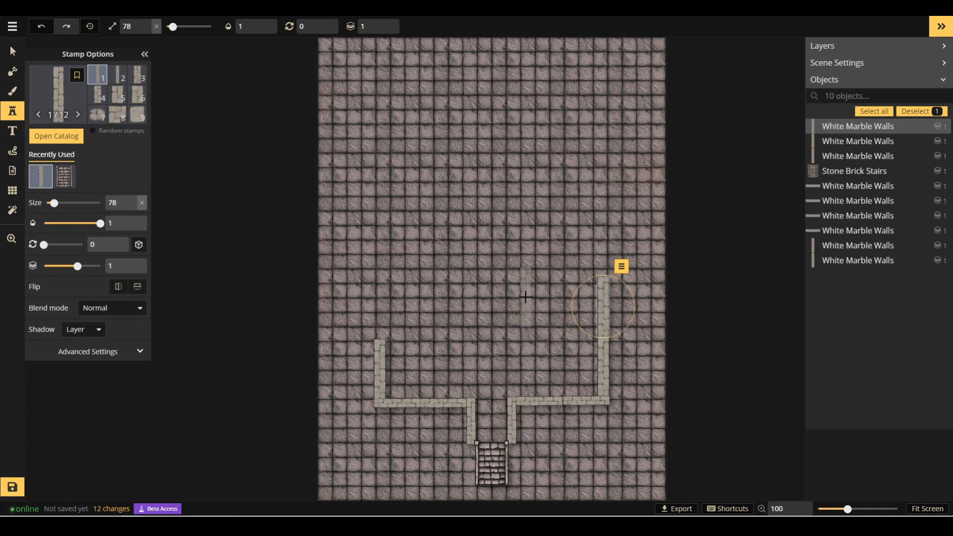
left_click(602, 245)
key("Escape")
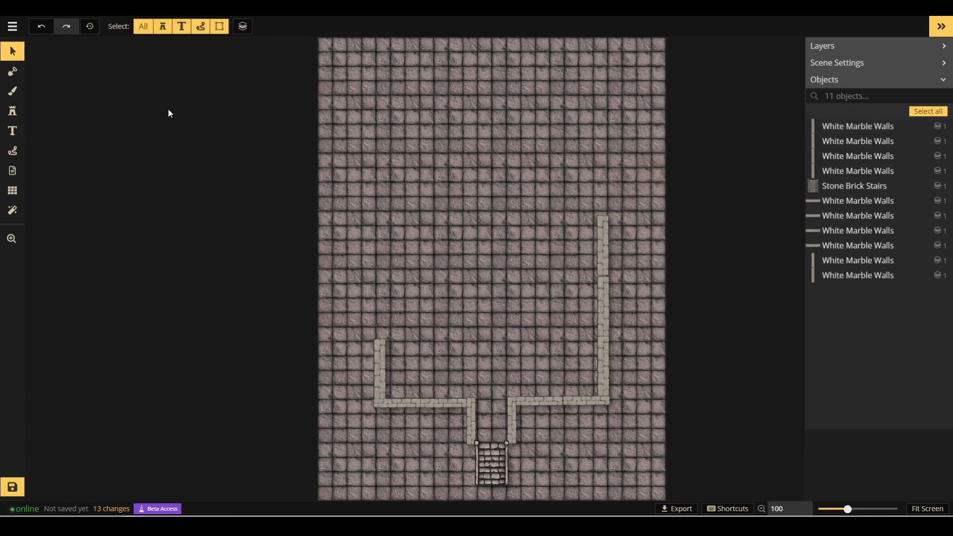
- Duplicate the two upper wall segments of the right side wall and place the copies in line above the left vertical segment
left_click(602, 242)
left_click_drag(602, 243, 602, 244)
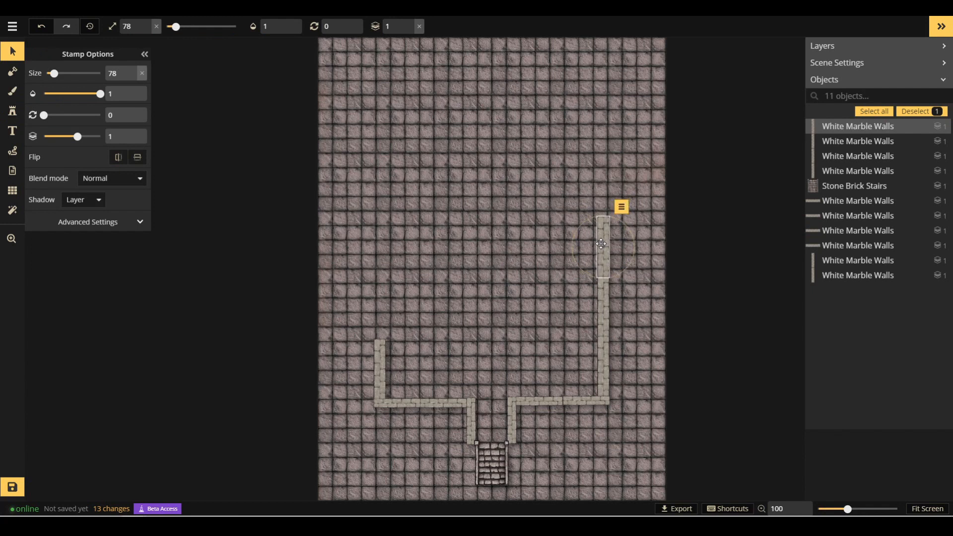
left_click_drag(564, 209, 377, 249)
key("ctrl+c")
key("ctrl+v")
left_click(571, 297)
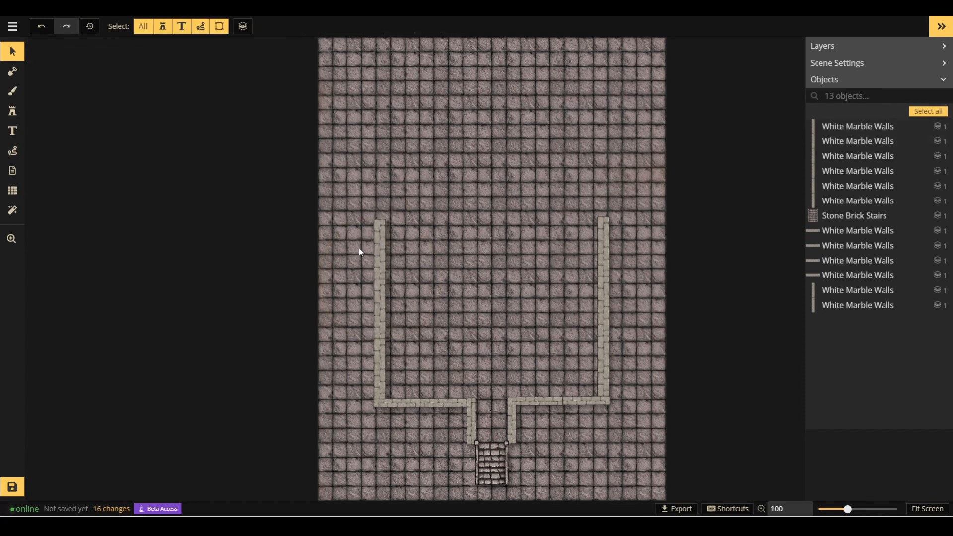
left_click(380, 284)
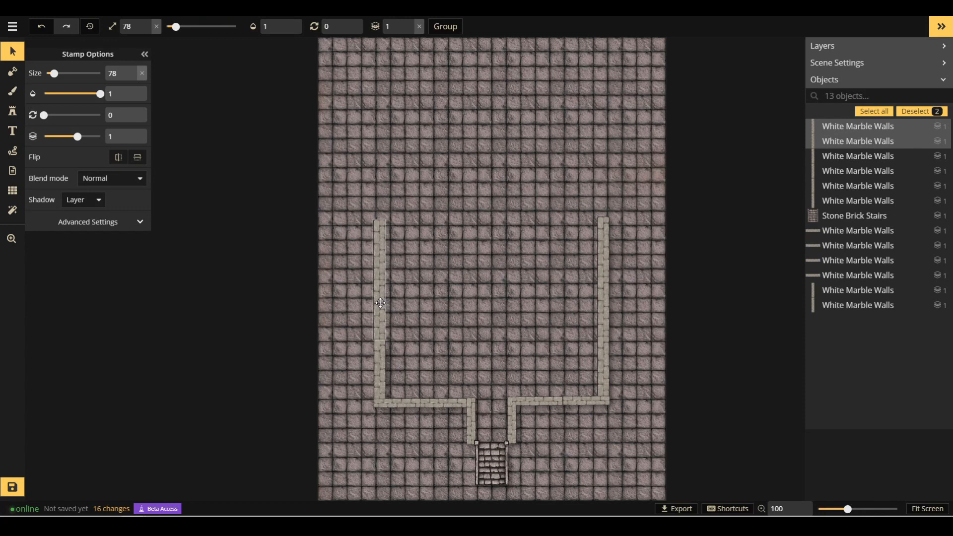
left_click(708, 327)
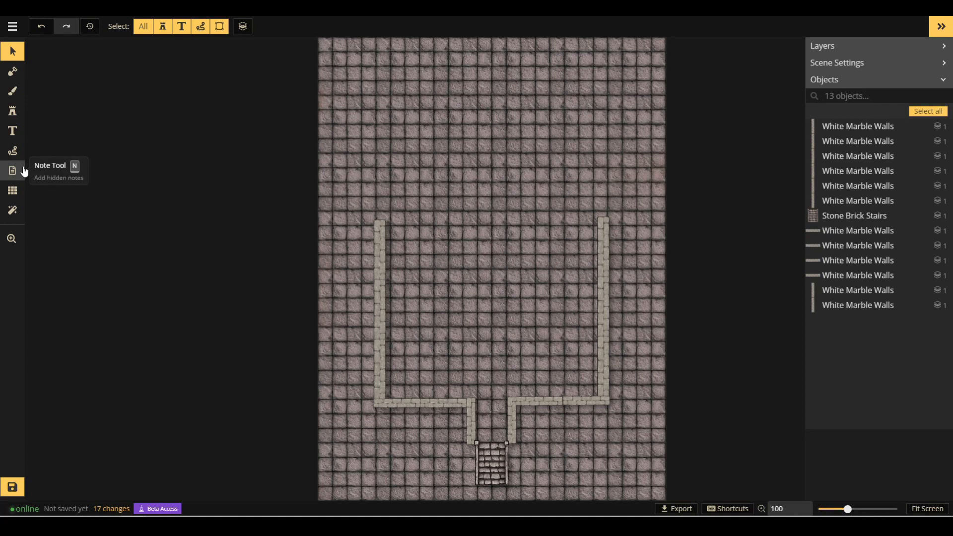
left_click(13, 110)
left_click(12, 110)
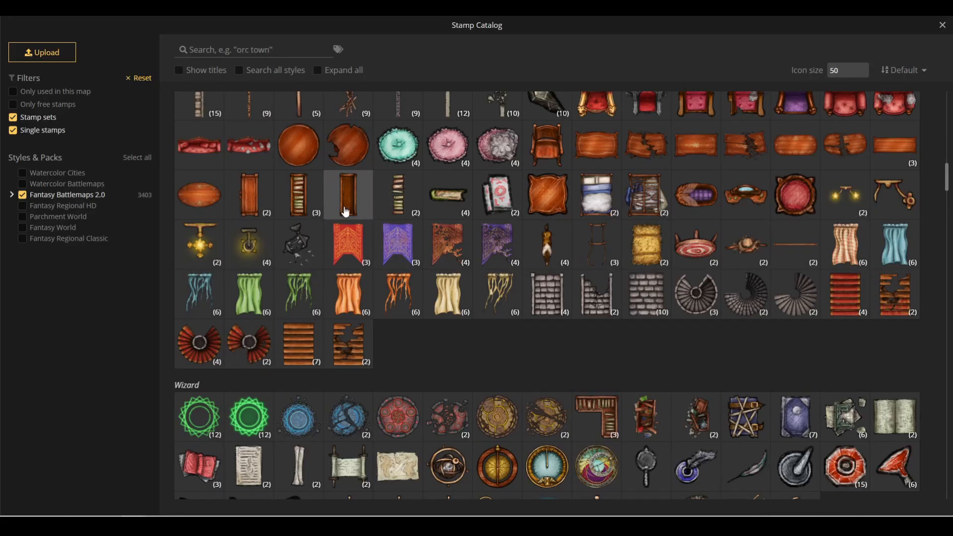
scroll(546, 317, "up", 6)
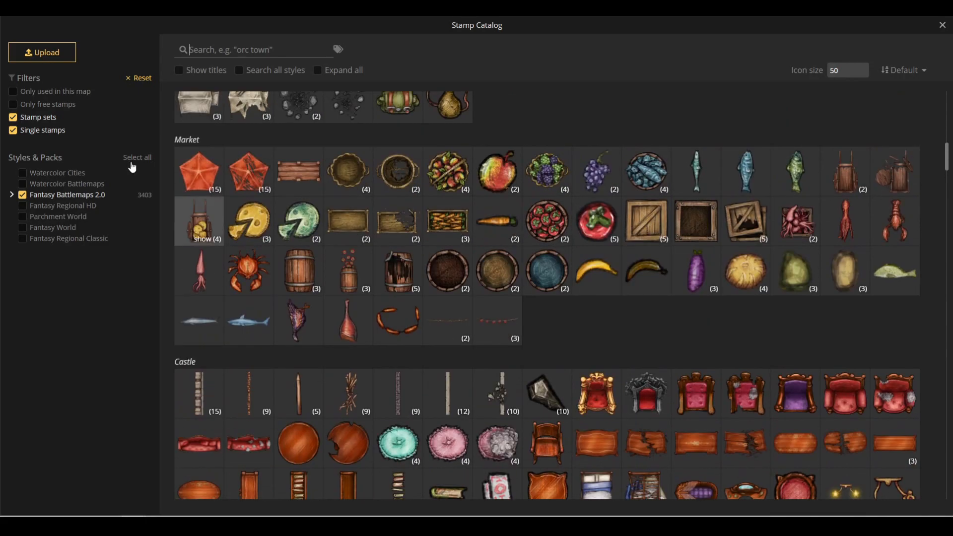
left_click(942, 25)
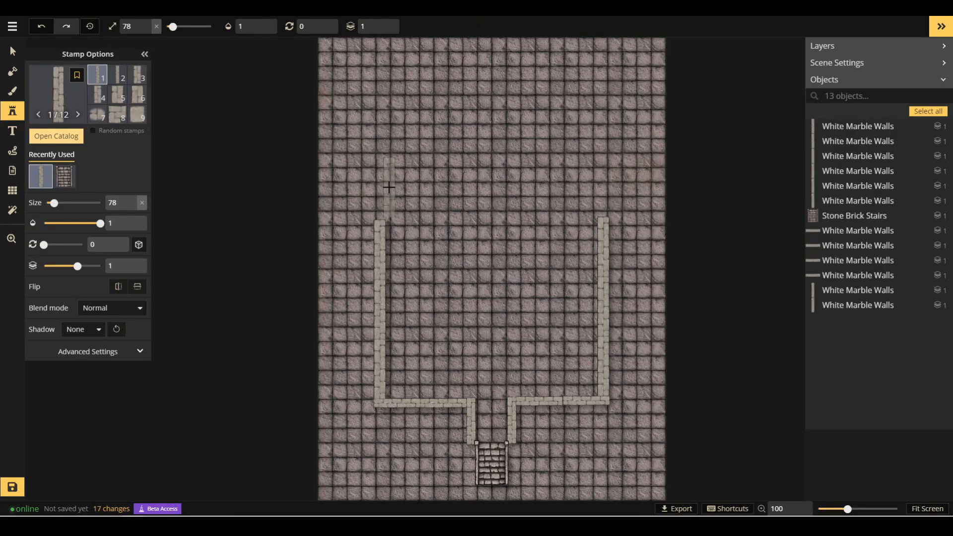
key("v")
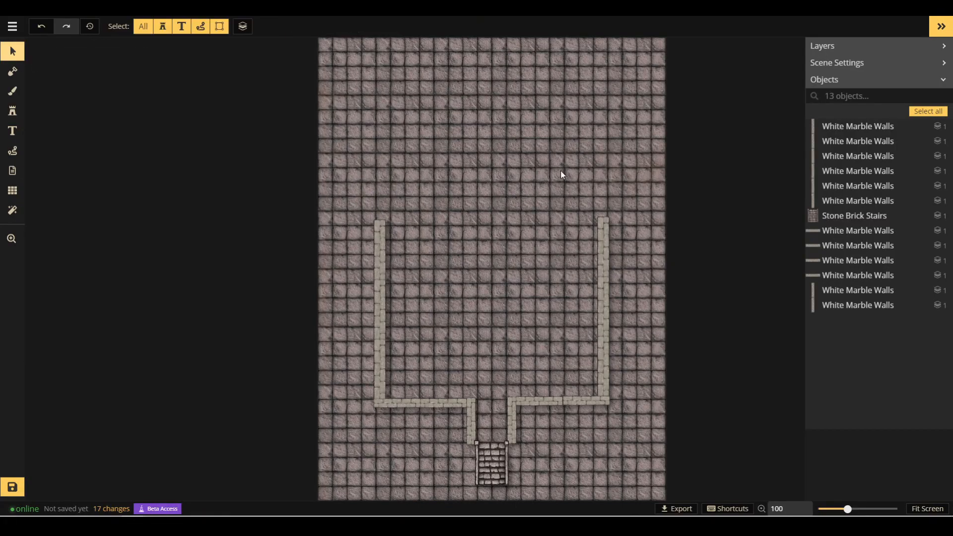
- Duplicate two vertical wall segments of the right side wall and place the copies in line on its upper end
left_click_drag(527, 164, 719, 383)
left_click_drag(528, 186, 663, 320)
key("ctrl+c")
key("ctrl+v")
left_click_drag(534, 292, 600, 142)
- Duplicate the same pair of vertical walls and place the copies on the left side wall's upper end, level with the right one
key("ctrl+c")
key("ctrl+v")
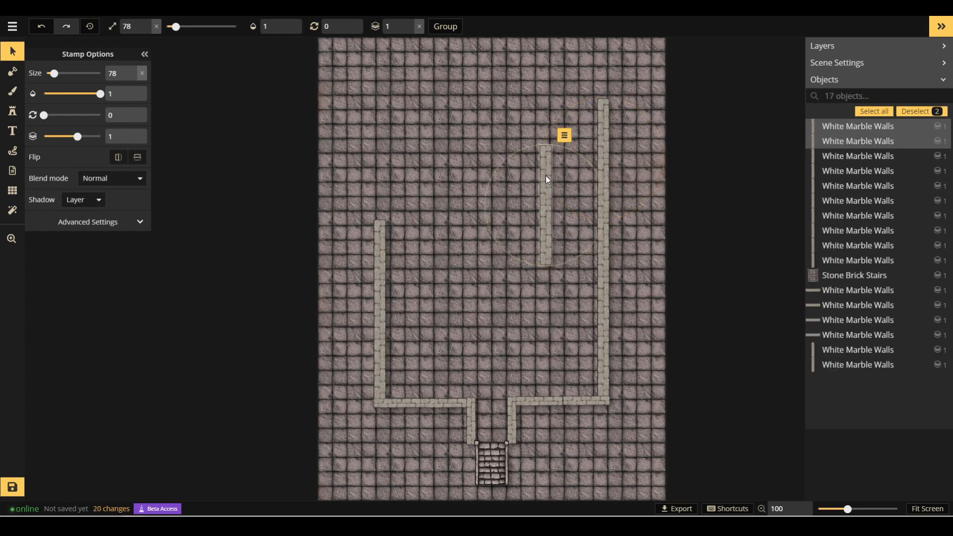
left_click_drag(546, 175, 381, 145)
left_click(521, 186)
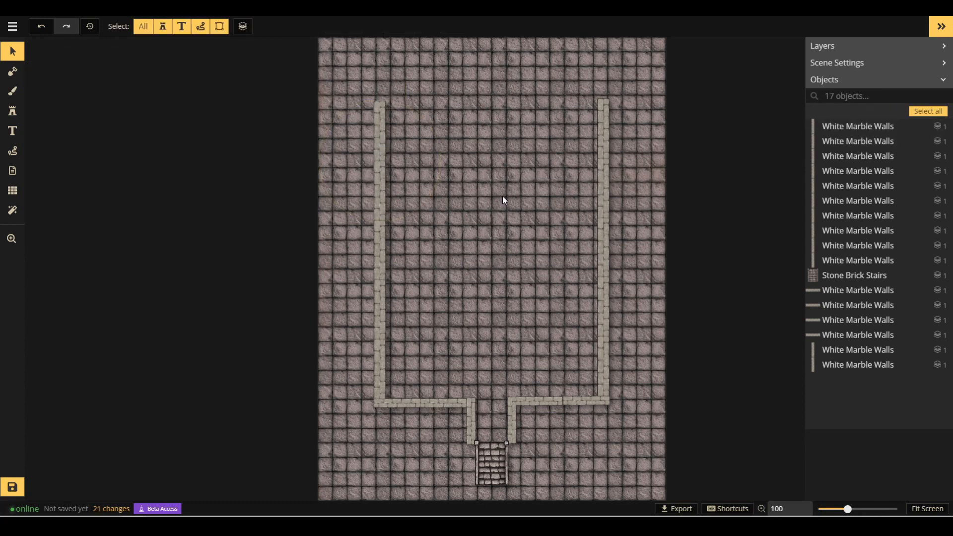
left_click_drag(548, 107, 641, 206)
key("ctrl+c")
key("ctrl+v")
type("90")
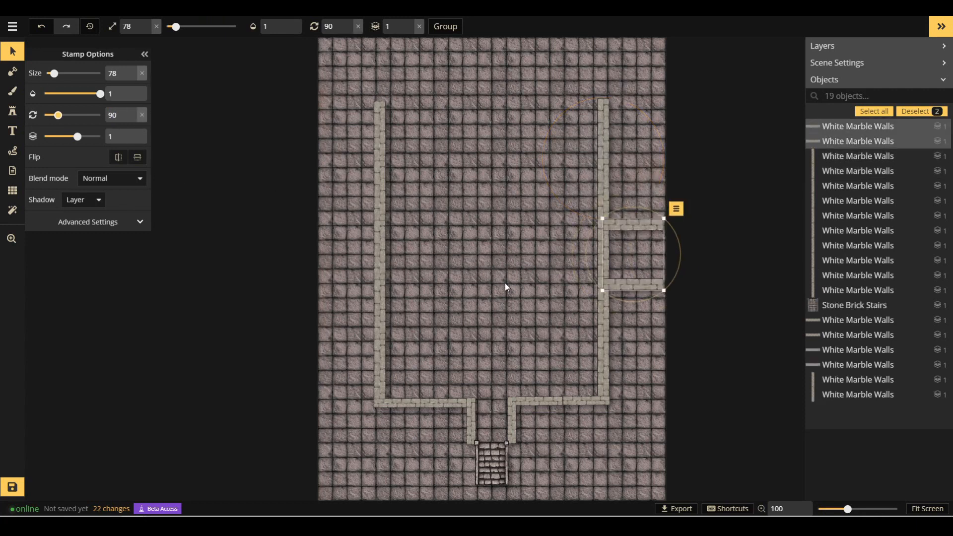
left_click_drag(634, 254, 530, 265)
key("Delete")
- Duplicate the two horizontal wall segments right of the entrance and place the copies inward from the left side wall's upper end
key("ctrl+v")
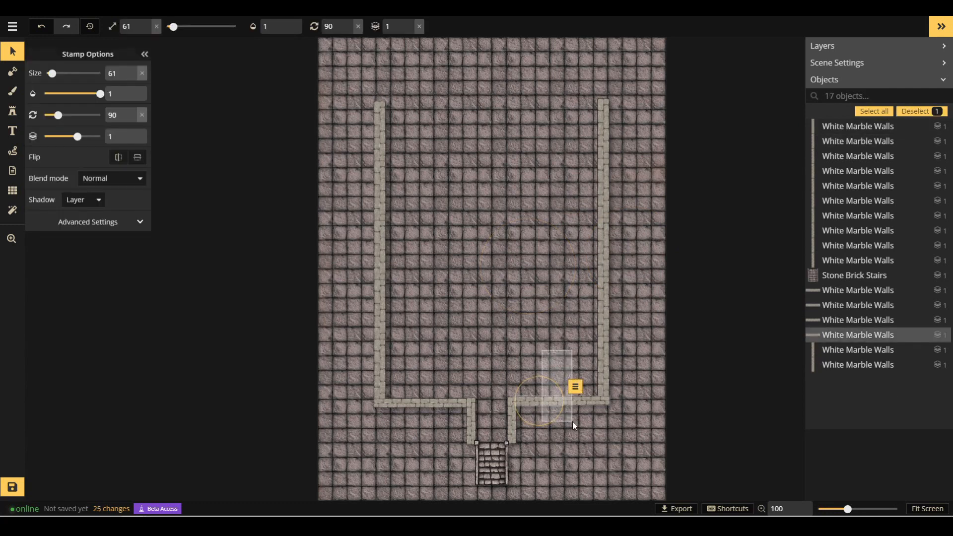
left_click_drag(589, 409, 416, 106)
left_click(510, 158)
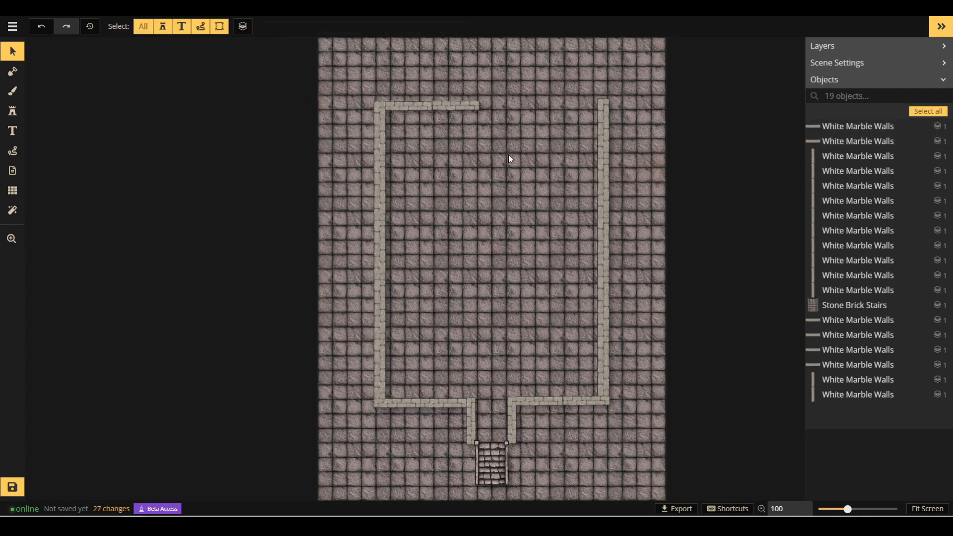
- Add another pair of horizontal wall copies to extend the room's upper wall towards the right side wall, and align the segments
key("ctrl+v")
left_click_drag(516, 140, 524, 104)
left_click(515, 113)
left_click(523, 104)
left_click(532, 199)
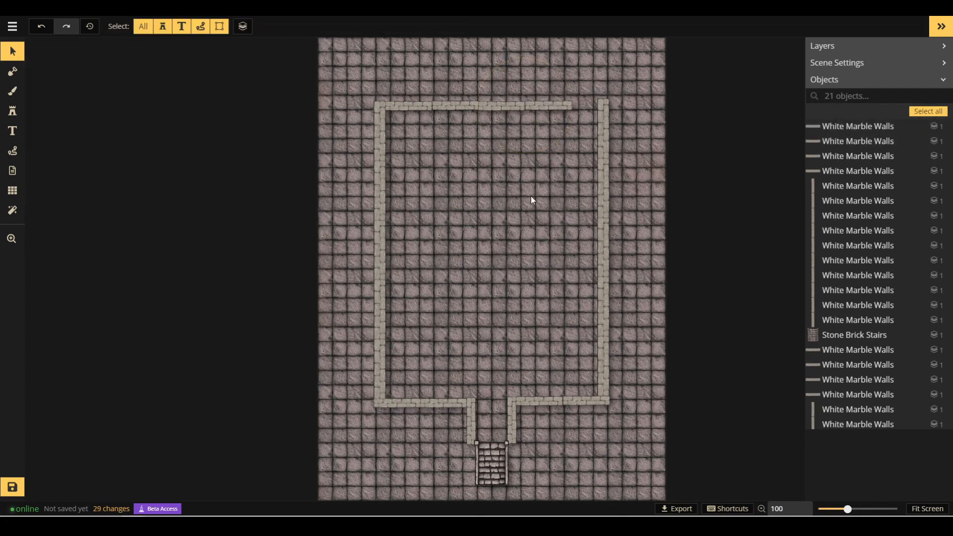
left_click_drag(493, 80, 528, 105)
left_click(514, 137)
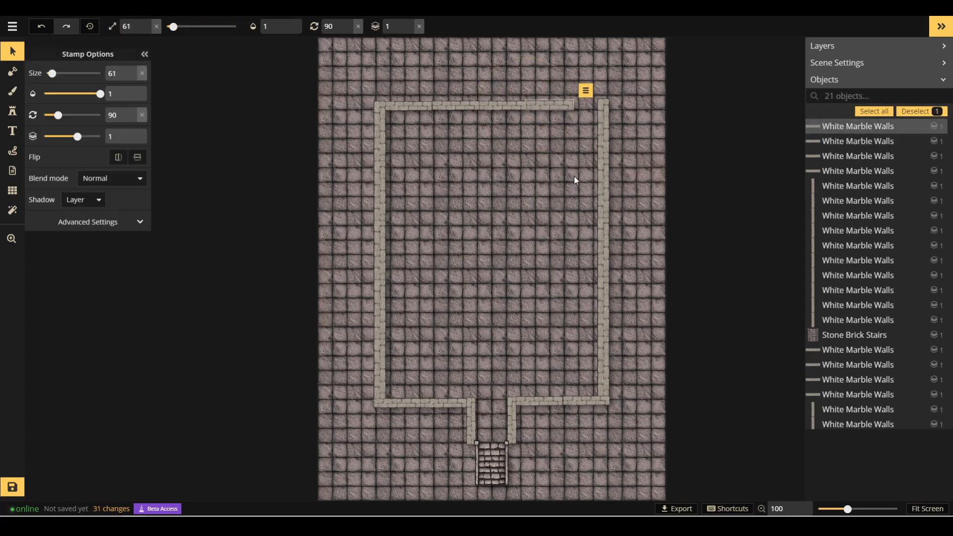
- Add one more horizontal wall copy to close the gap at the room's upper right corner
key("ctrl+v")
left_click_drag(576, 175, 589, 100)
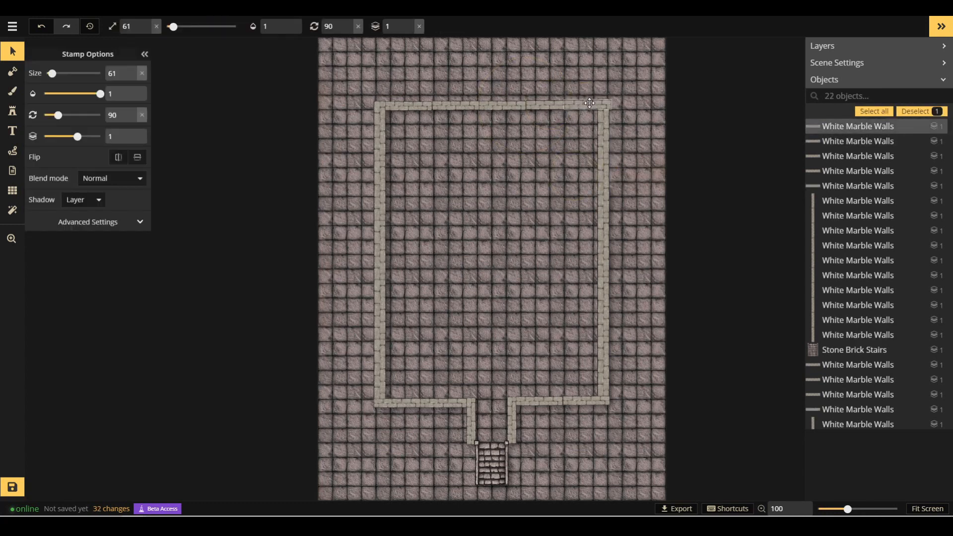
left_click(639, 130)
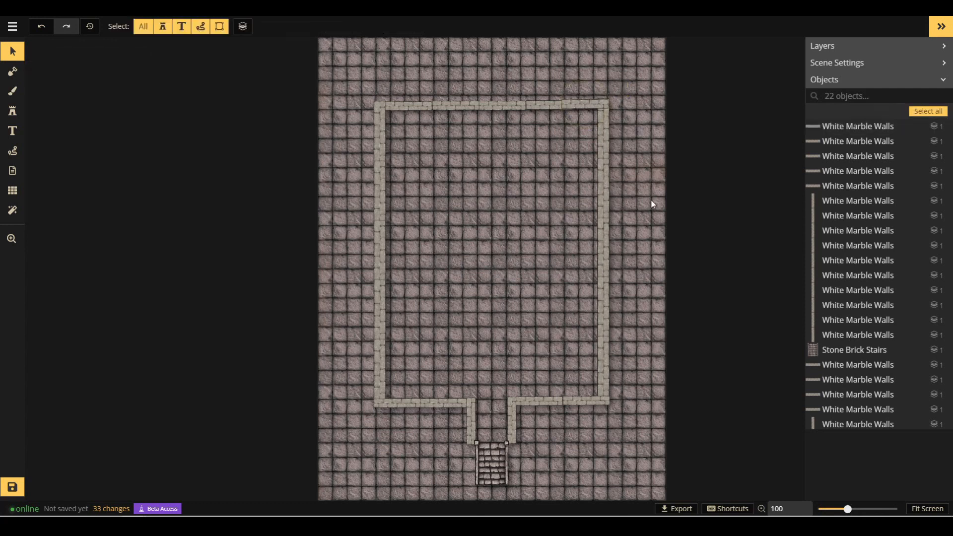
- Choose the narrow third variant of Red Square Rugs from the Tavern category and set its size to 104
left_click(14, 117)
left_click(57, 136)
scroll(546, 337, "up", 2)
scroll(545, 337, "up", 3)
scroll(544, 336, "up", 4)
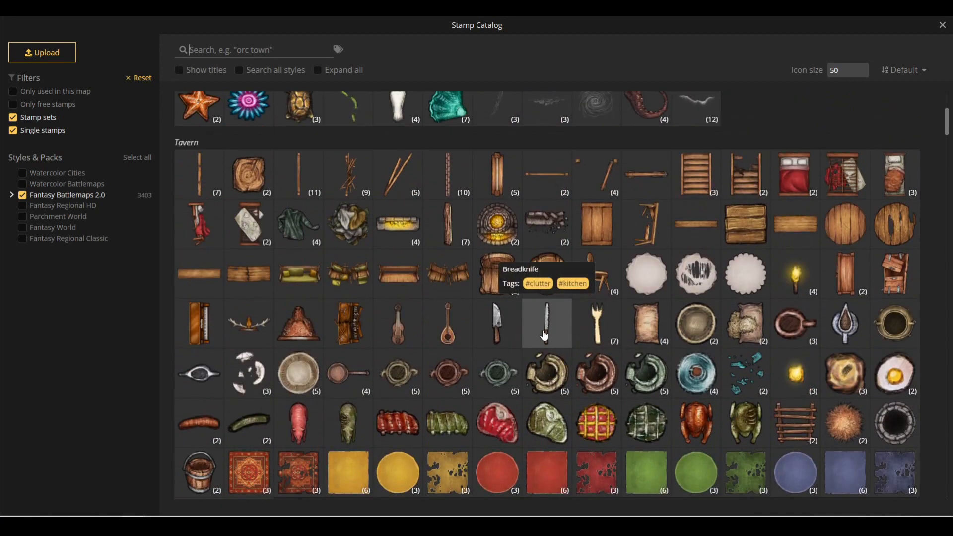
scroll(544, 336, "up", 5)
scroll(544, 335, "down", 8)
left_click(547, 333)
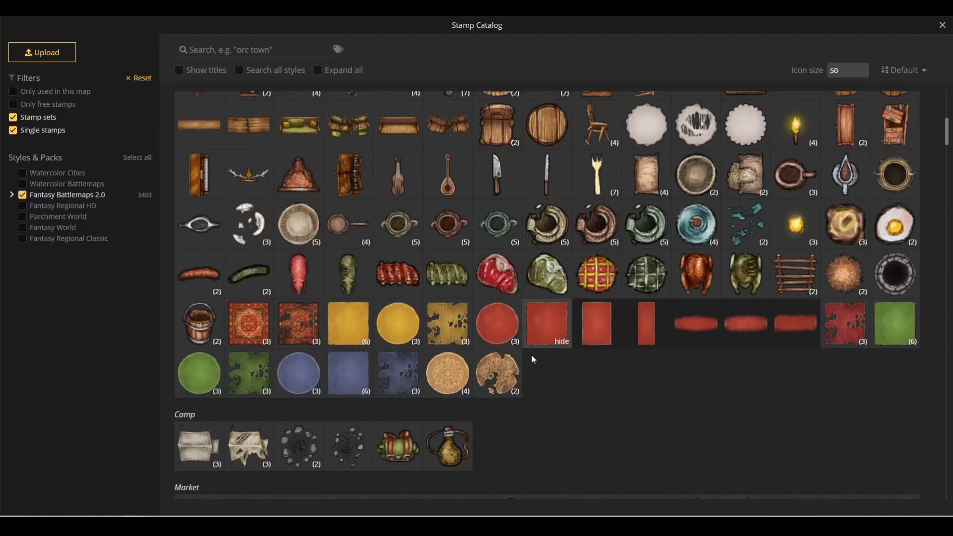
left_click(637, 336)
left_click_drag(53, 205, 57, 208)
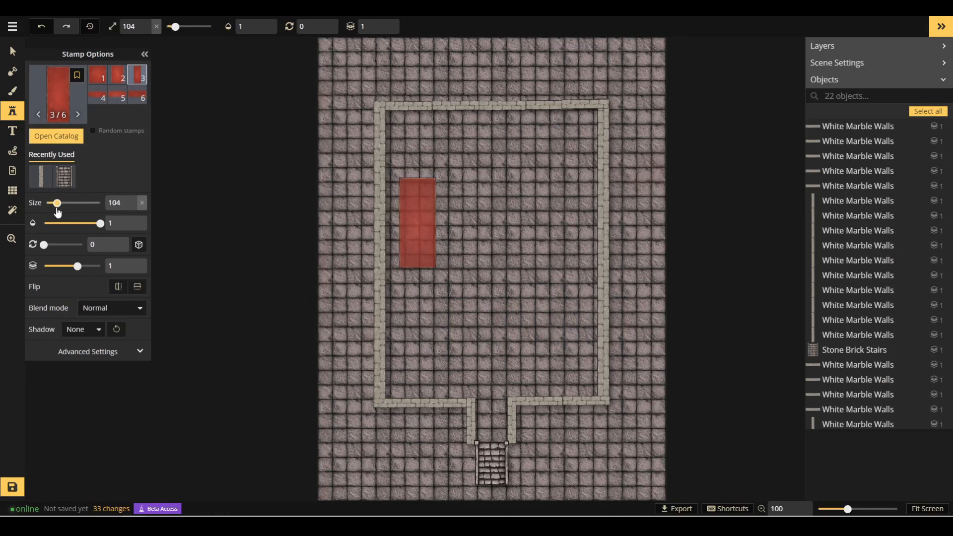
- Place three rug stamps end to end from the entrance towards the upper wall as a central carpet, and delete the surplus copy
left_click(491, 351)
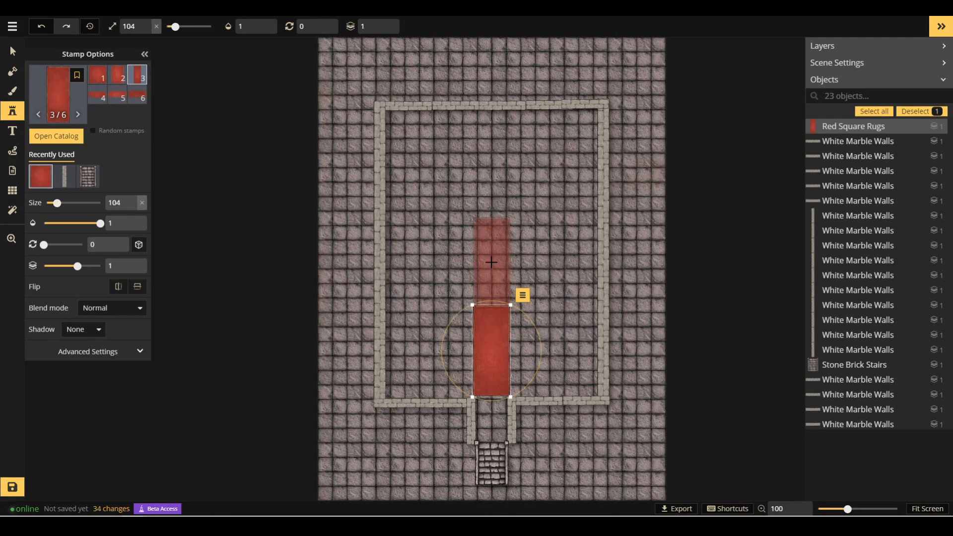
left_click(492, 262)
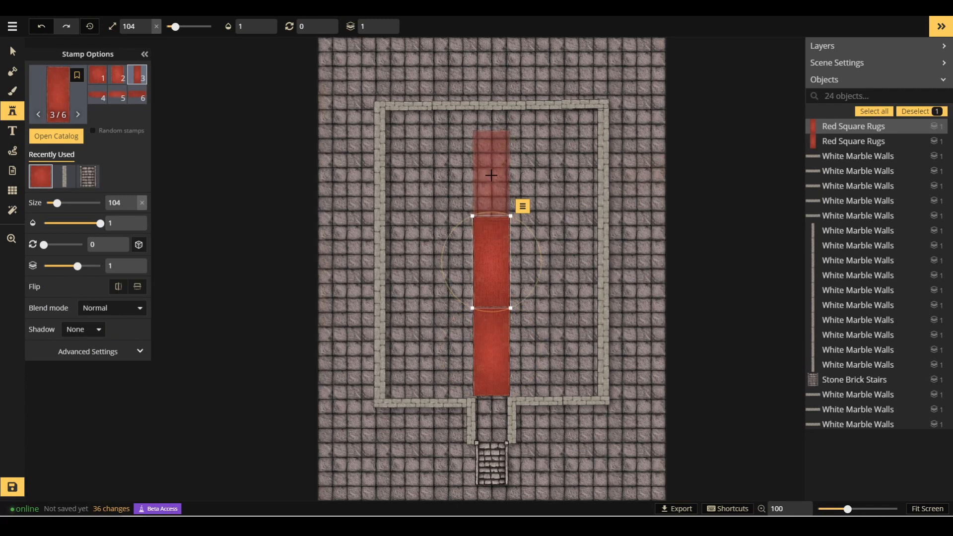
left_click(490, 175)
left_click(490, 175)
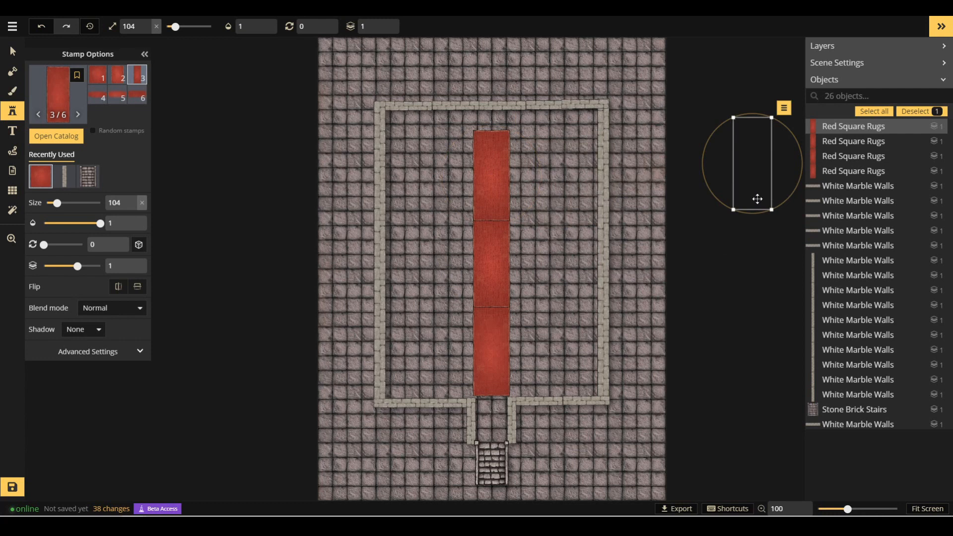
key("Delete")
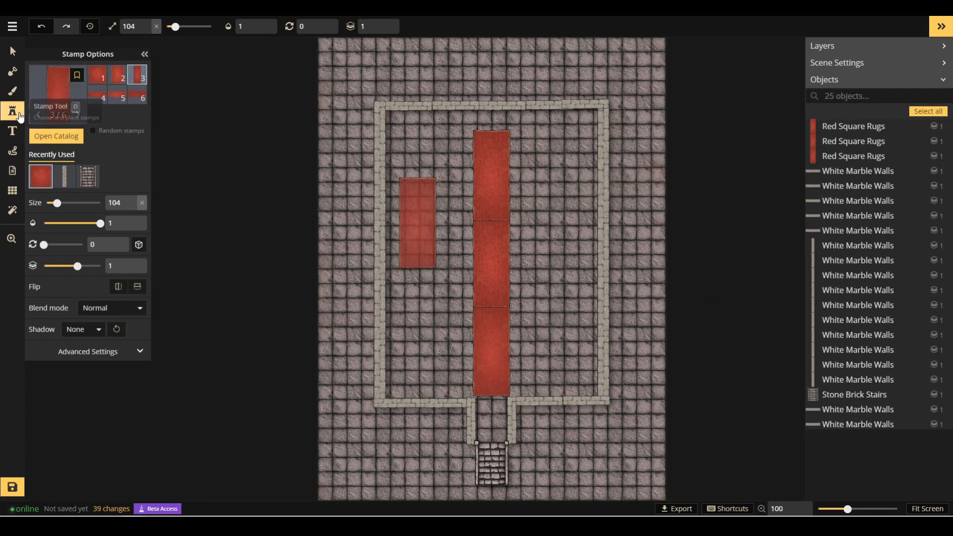
- Place a Throne of Swords stamp from the Castle category at size 104 on the upper end of the red carpet
left_click(54, 136)
scroll(479, 321, "up", 3)
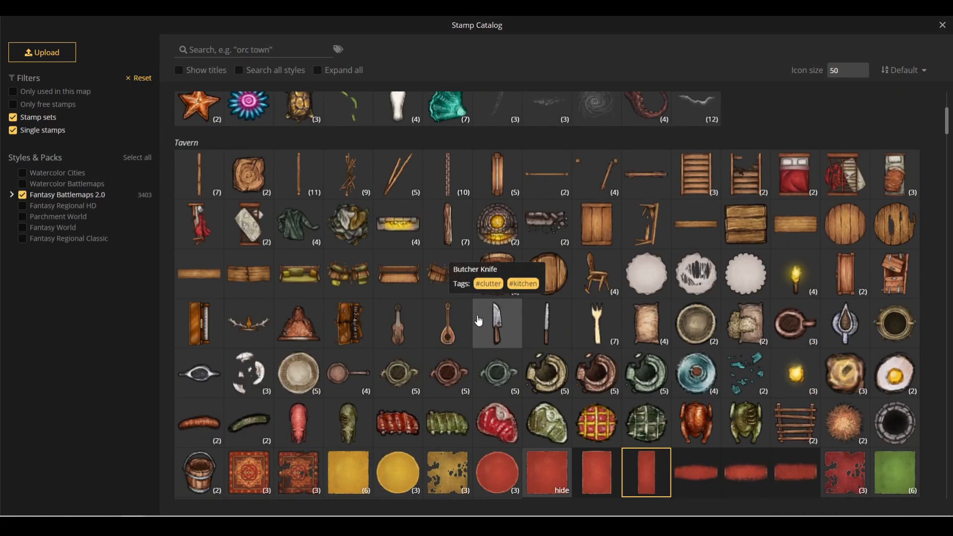
scroll(479, 321, "down", 15)
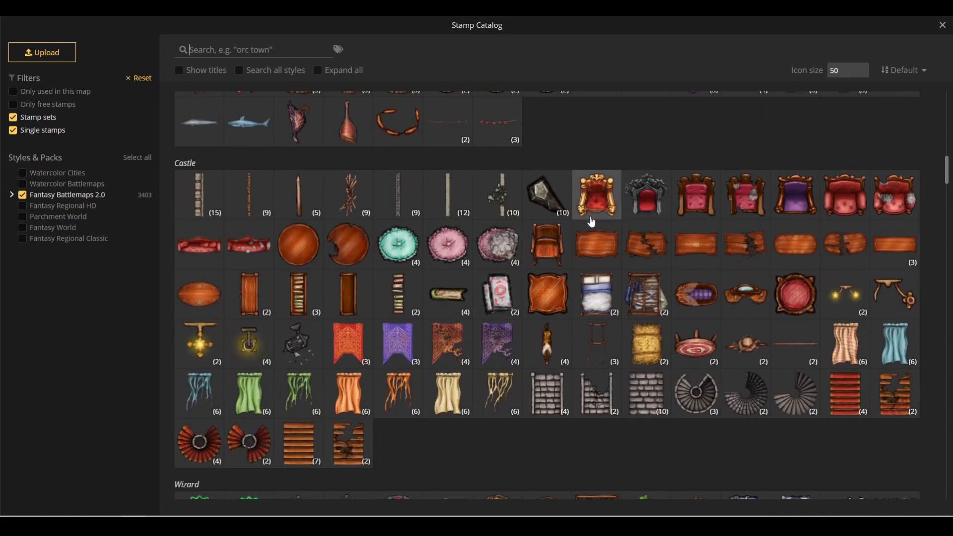
left_click(648, 201)
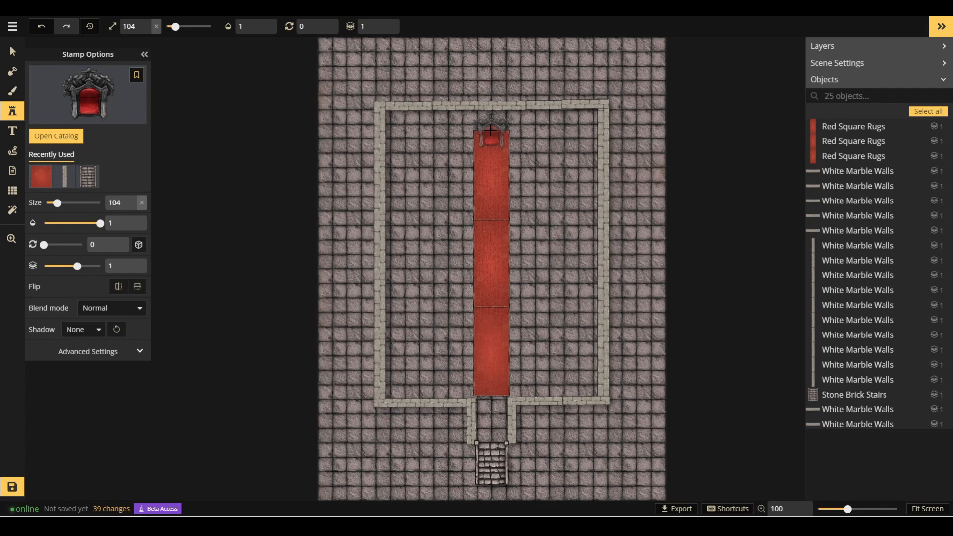
left_click(491, 130)
left_click(12, 52)
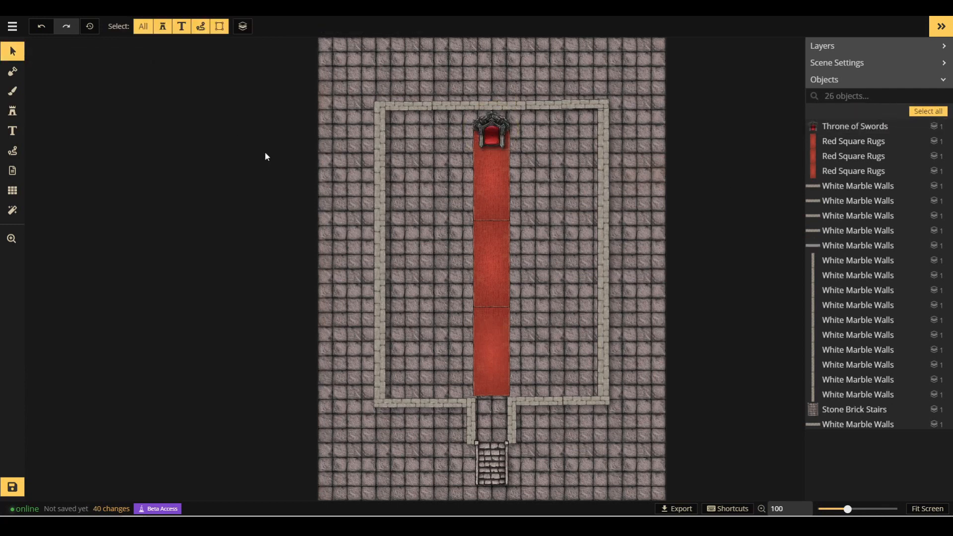
- Look through the Fantasy Battlemaps 2.0 stamp catalog categories for furniture suited to the throne room
key("s")
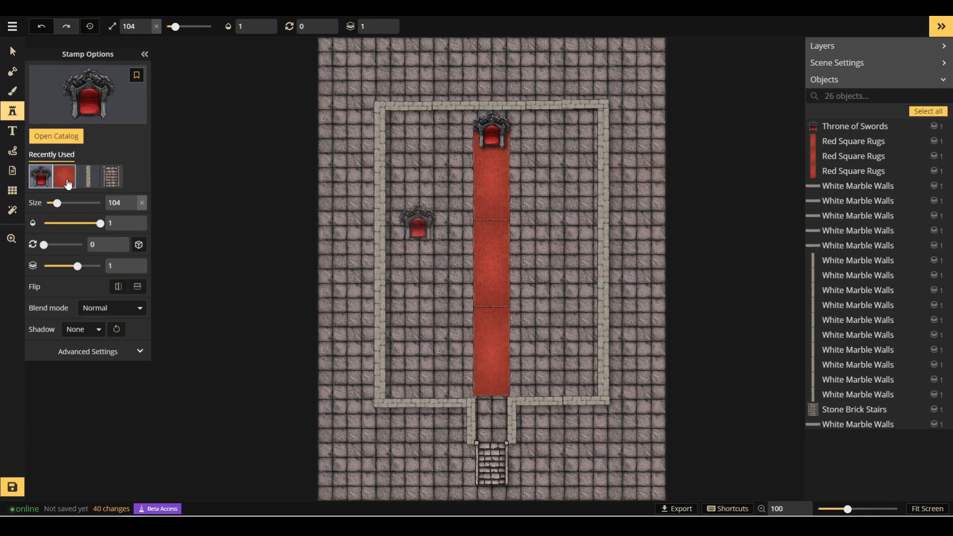
left_click(79, 136)
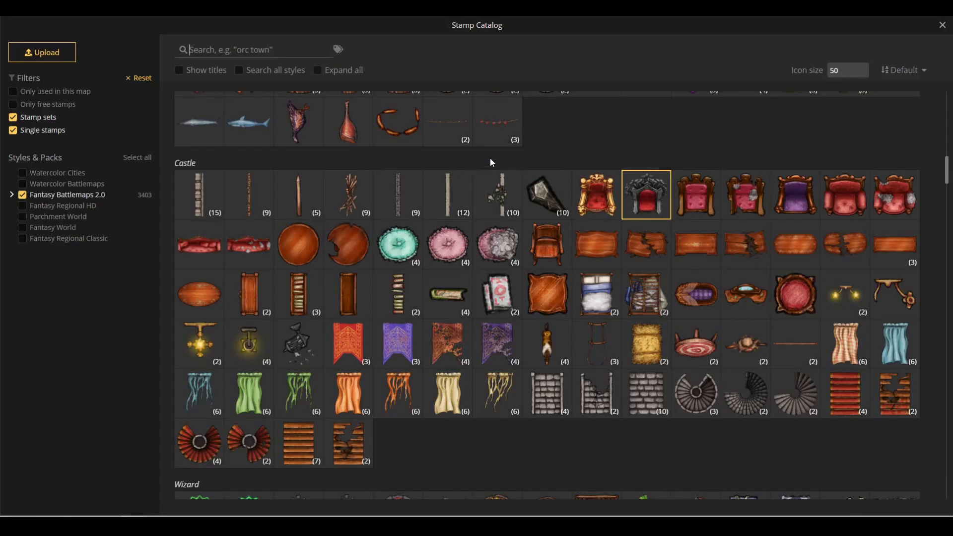
scroll(490, 164, "down", 3)
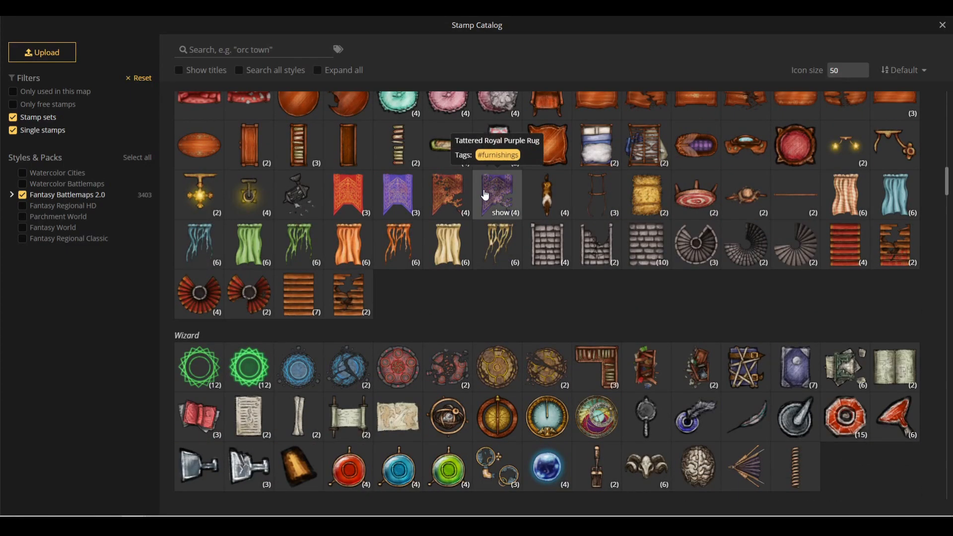
scroll(485, 195, "up", 3)
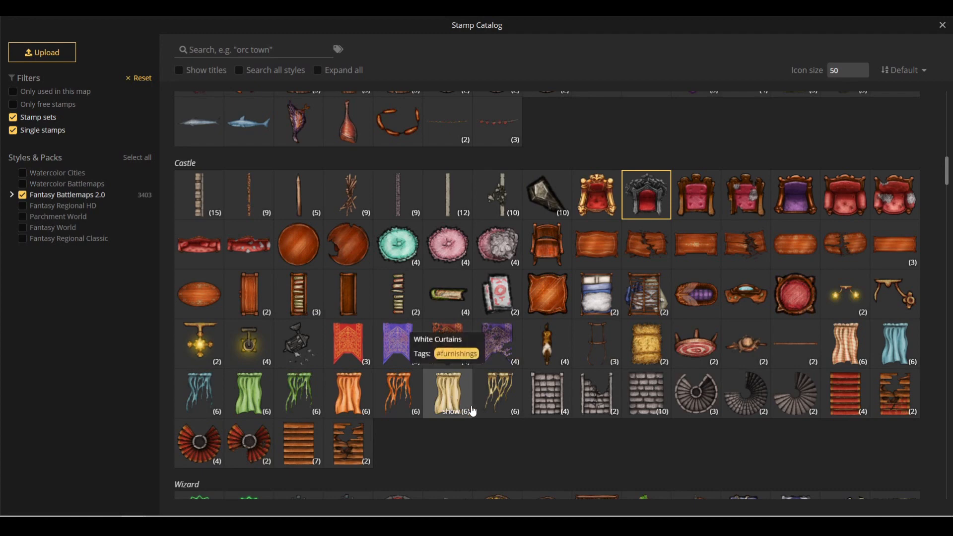
scroll(418, 365, "up", 15)
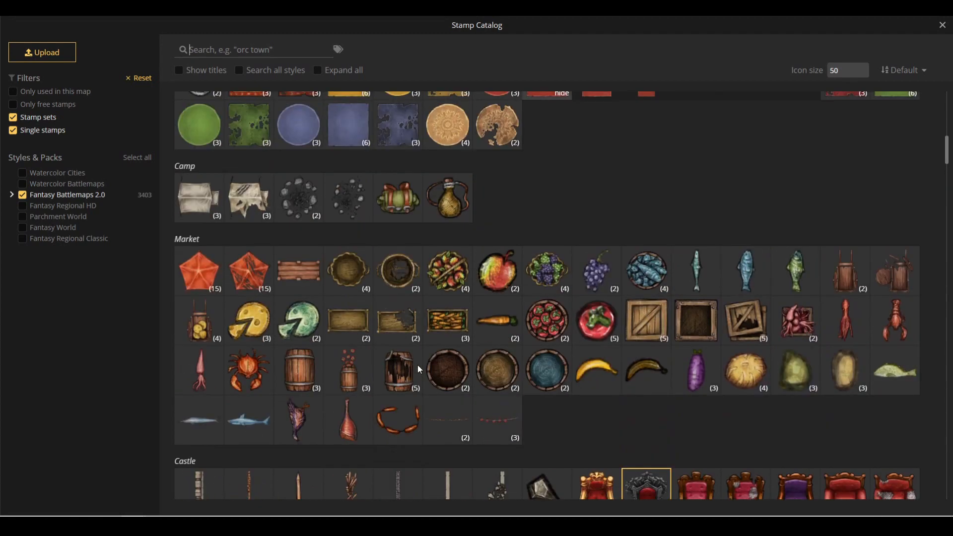
scroll(418, 367, "up", 2)
scroll(418, 367, "down", 12)
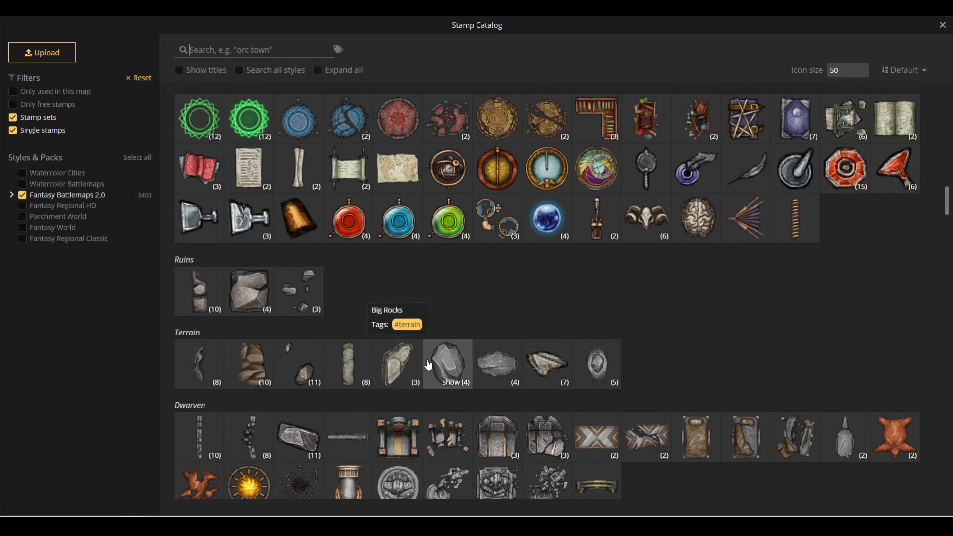
scroll(397, 347, "down", 3)
scroll(379, 325, "down", 4)
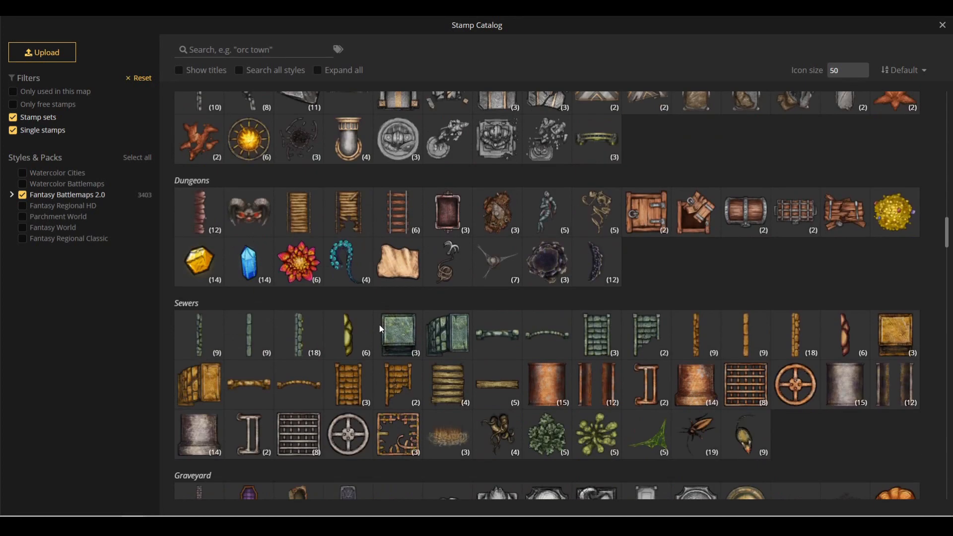
scroll(380, 328, "down", 13)
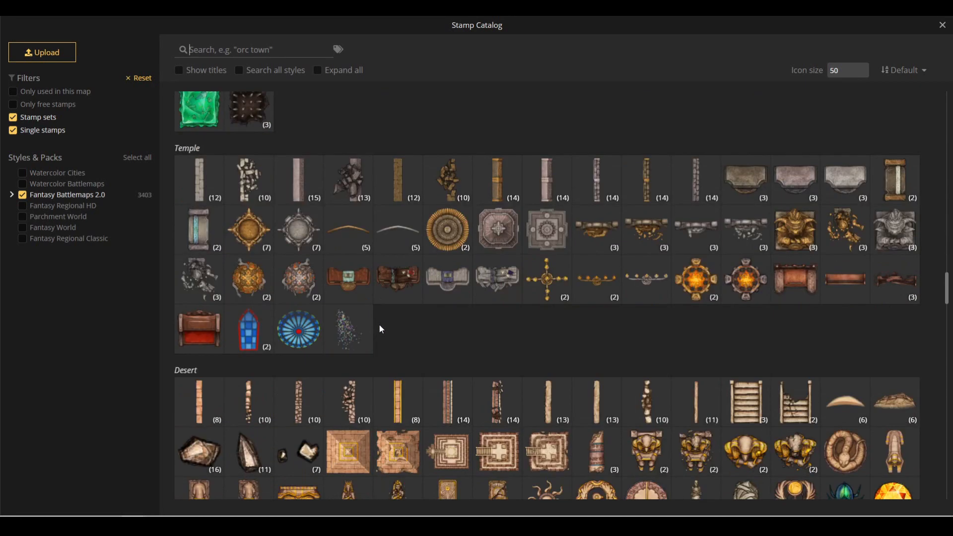
scroll(381, 326, "down", 5)
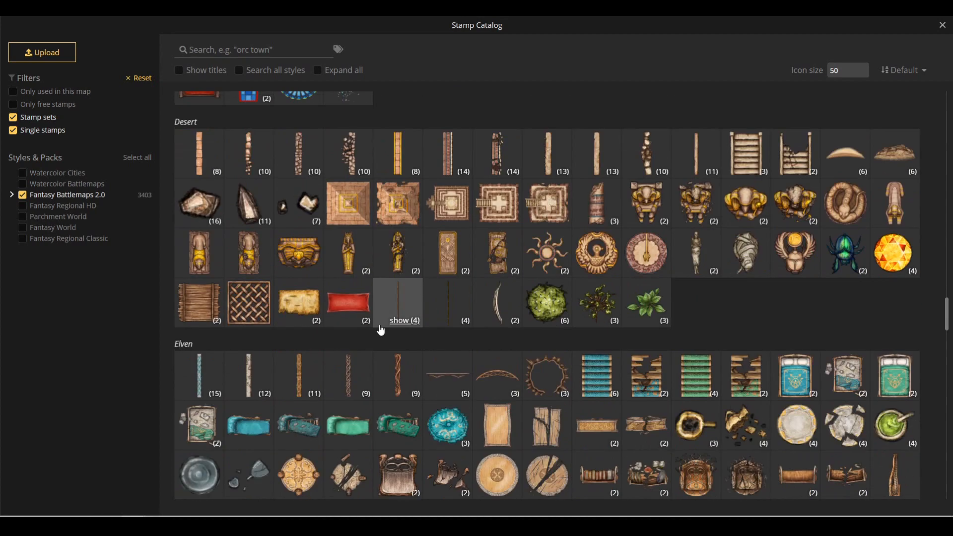
scroll(385, 323, "down", 18)
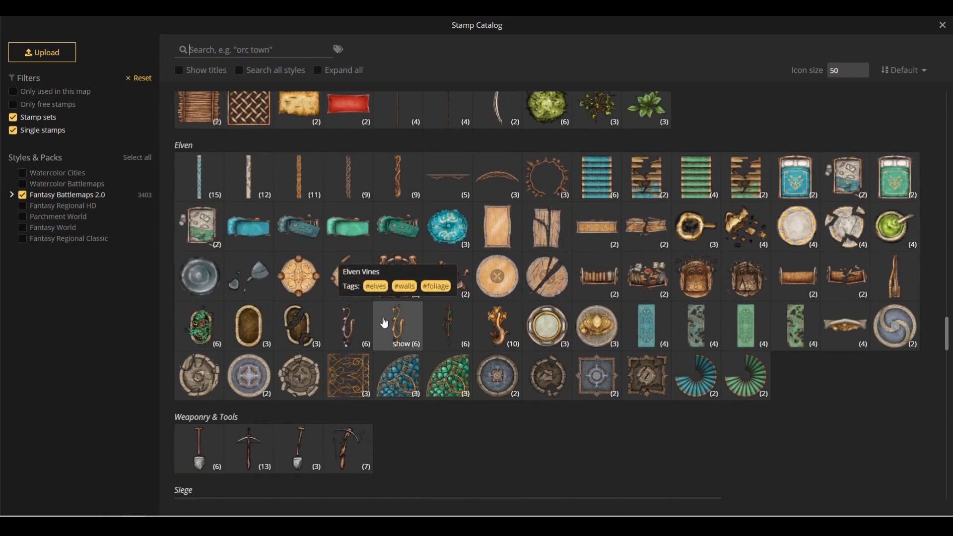
scroll(383, 317, "down", 12)
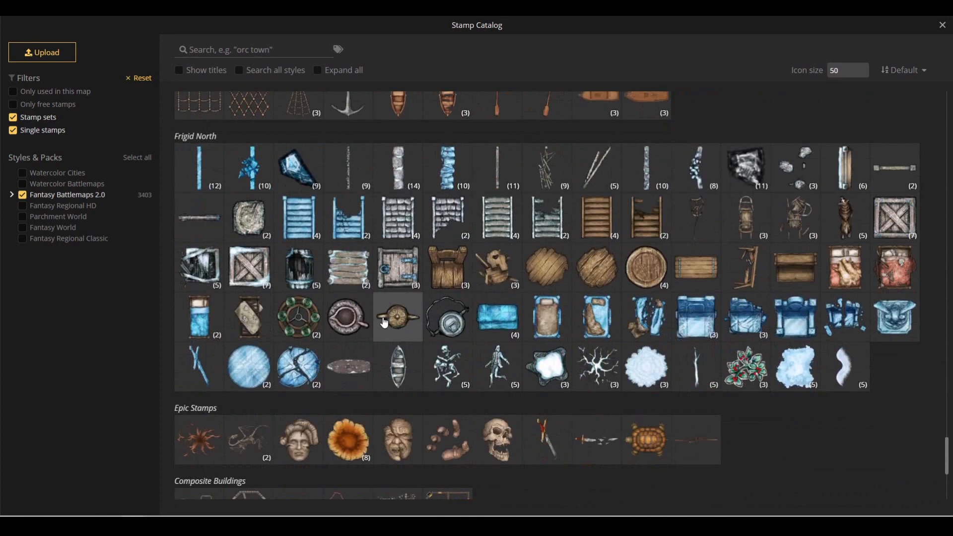
scroll(383, 317, "up", 20)
scroll(385, 321, "up", 20)
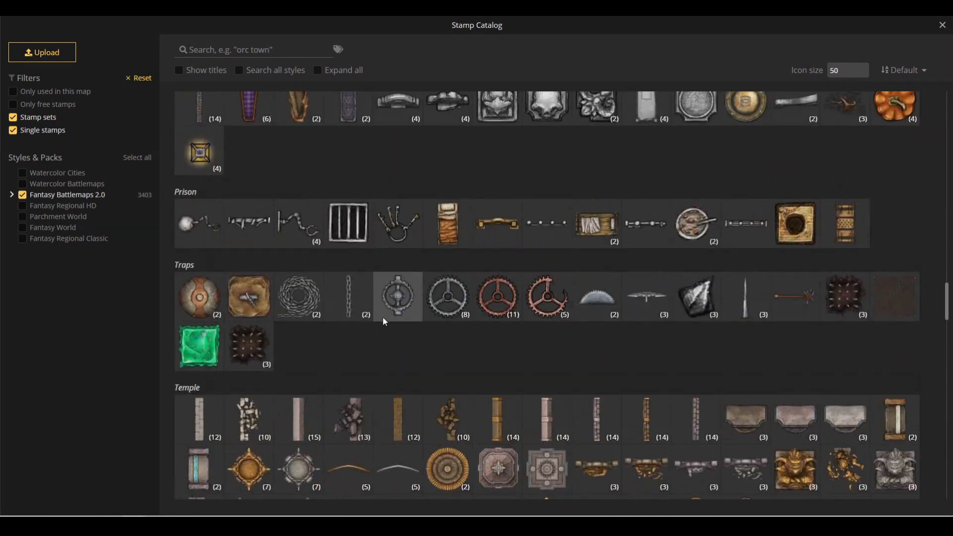
scroll(385, 322, "up", 12)
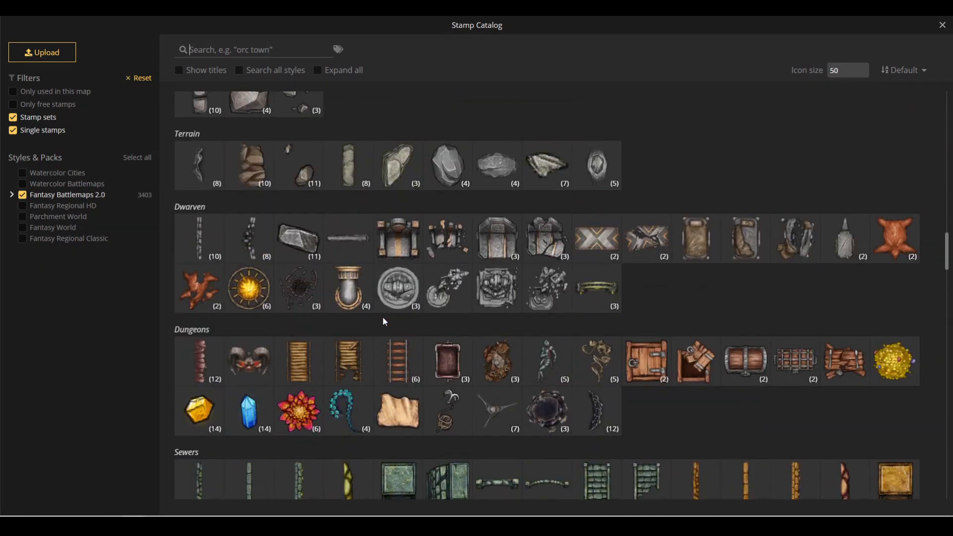
scroll(385, 322, "up", 8)
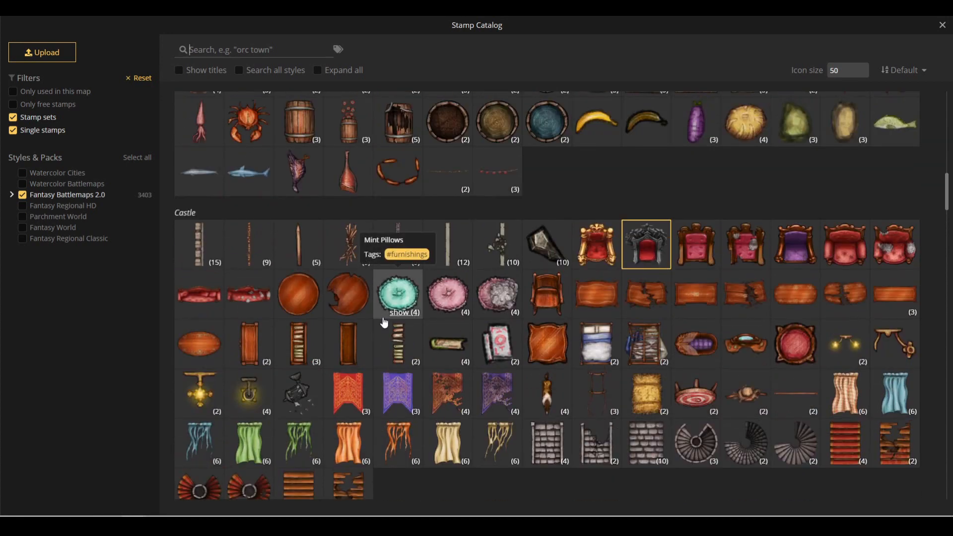
left_click(217, 264)
scroll(611, 381, "up", 10)
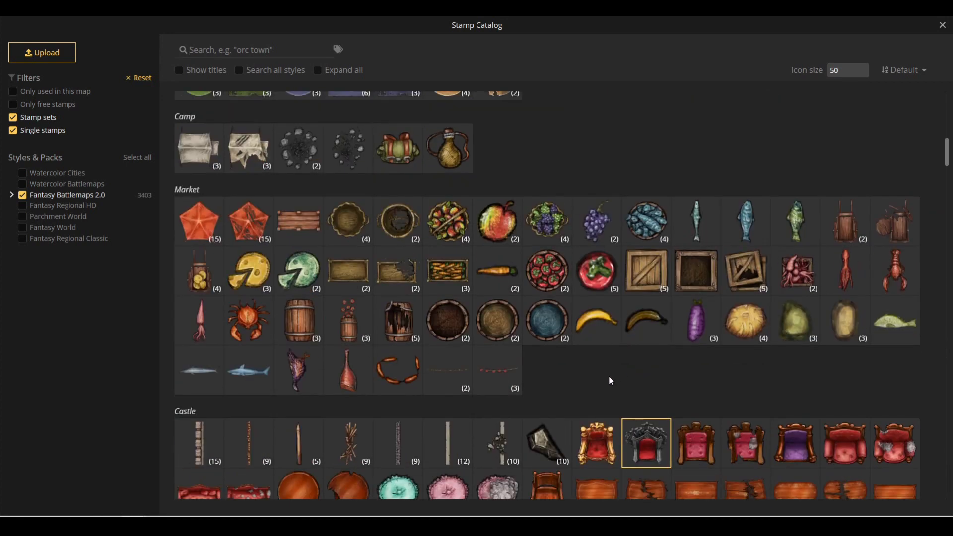
scroll(611, 381, "up", 2)
scroll(319, 351, "down", 10)
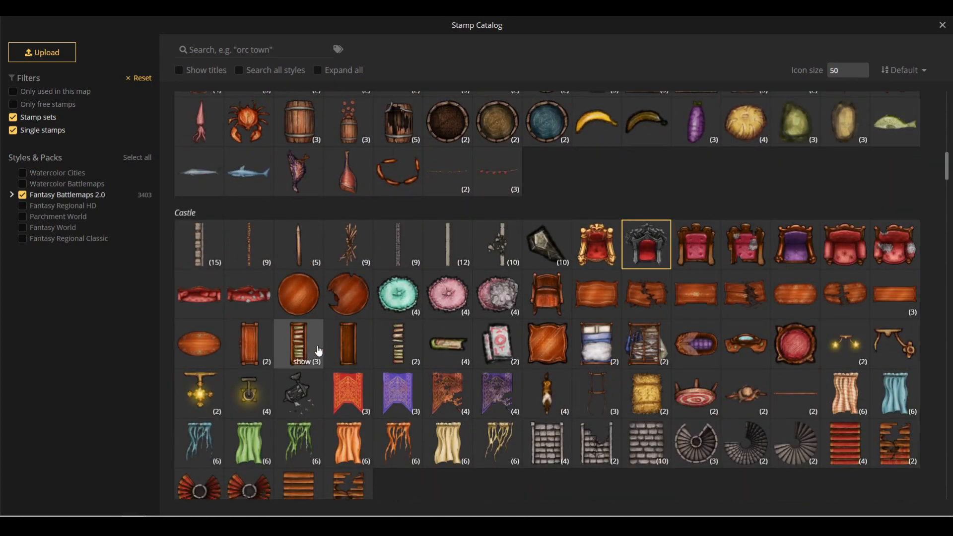
- Place two Fancy Dresser Cabinets stamps from the Castle category, rotated 90 degrees, along the lower wall on either side of the entrance
left_click(250, 345)
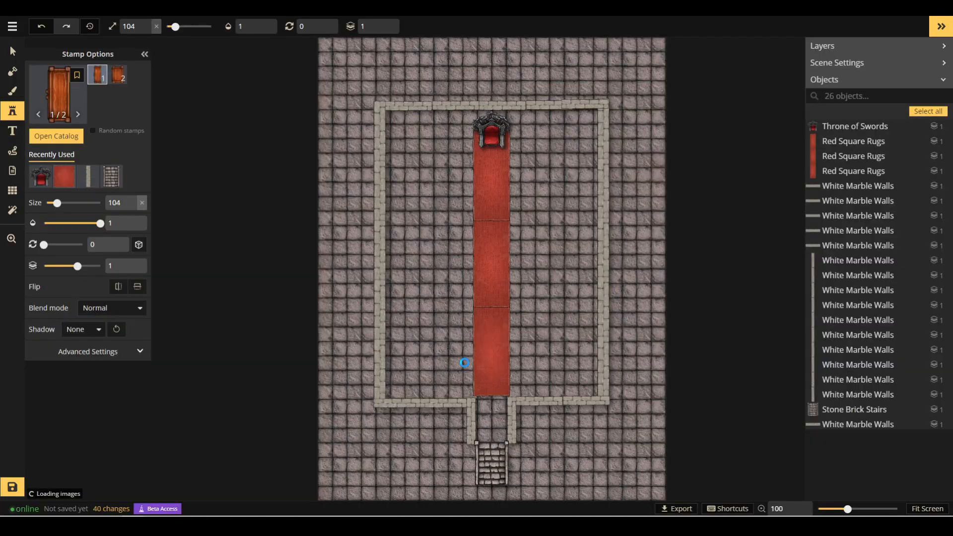
double_click(98, 248)
type("90")
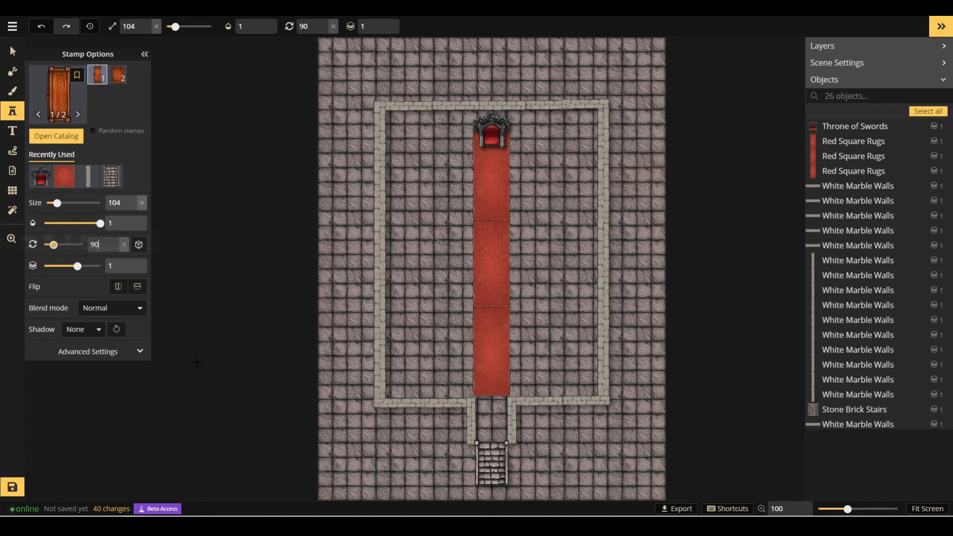
left_click(427, 389)
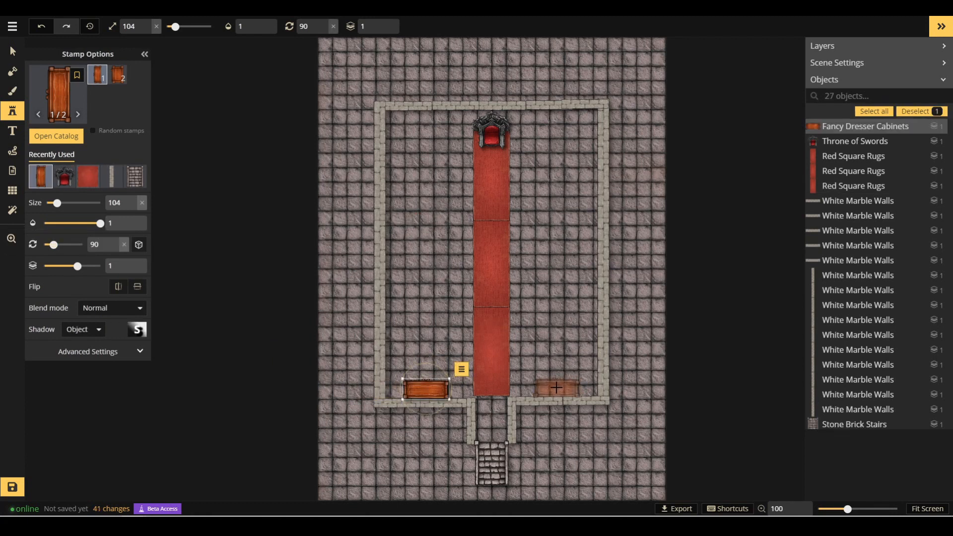
left_click(557, 387)
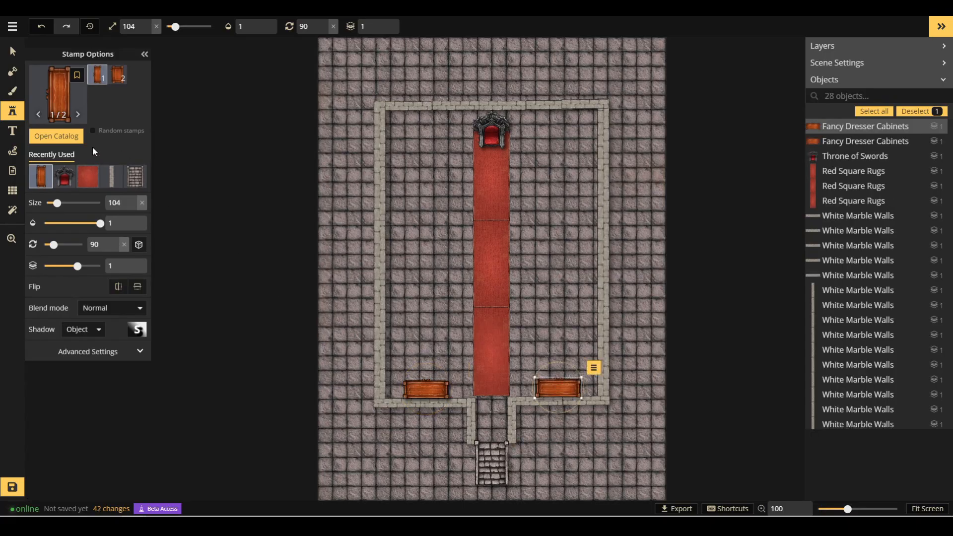
- Place two Oval Salon Table stamps at size 131 and rotation 90, one against the middle of each side wall
left_click(56, 136)
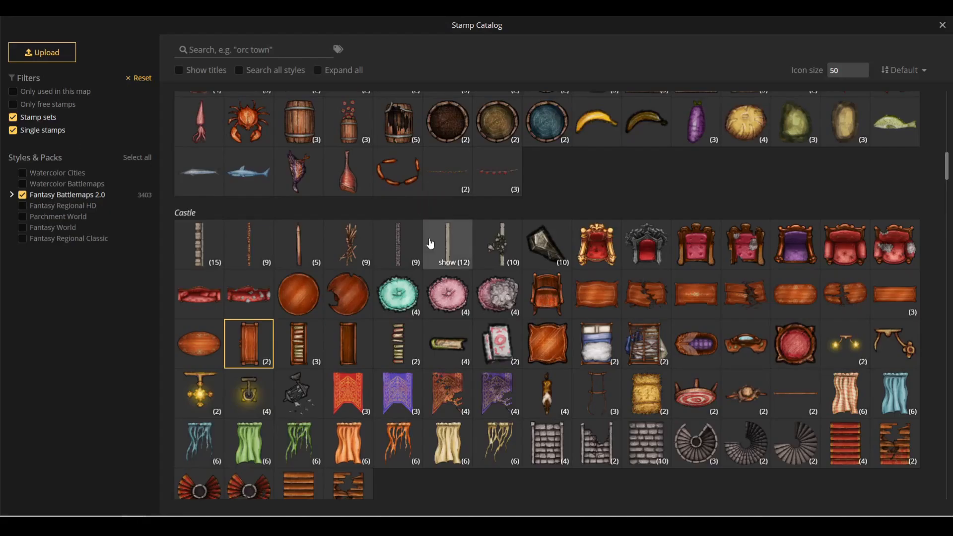
left_click(199, 344)
left_click(417, 223)
type("90")
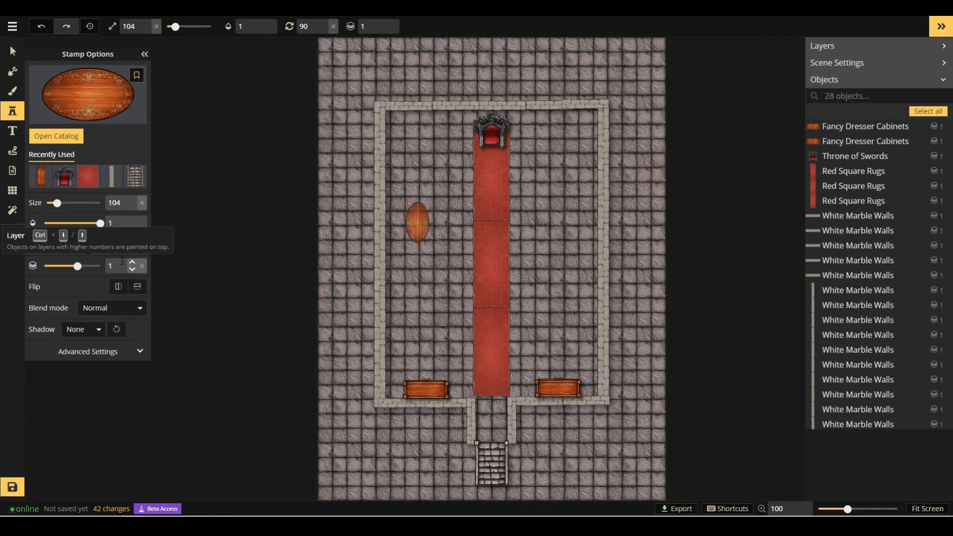
left_click_drag(57, 203, 60, 203)
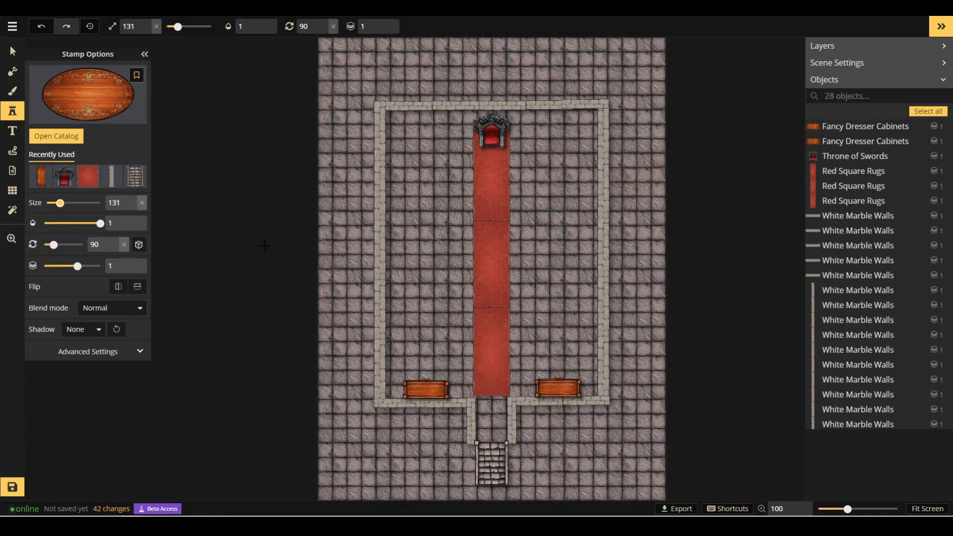
left_click(401, 255)
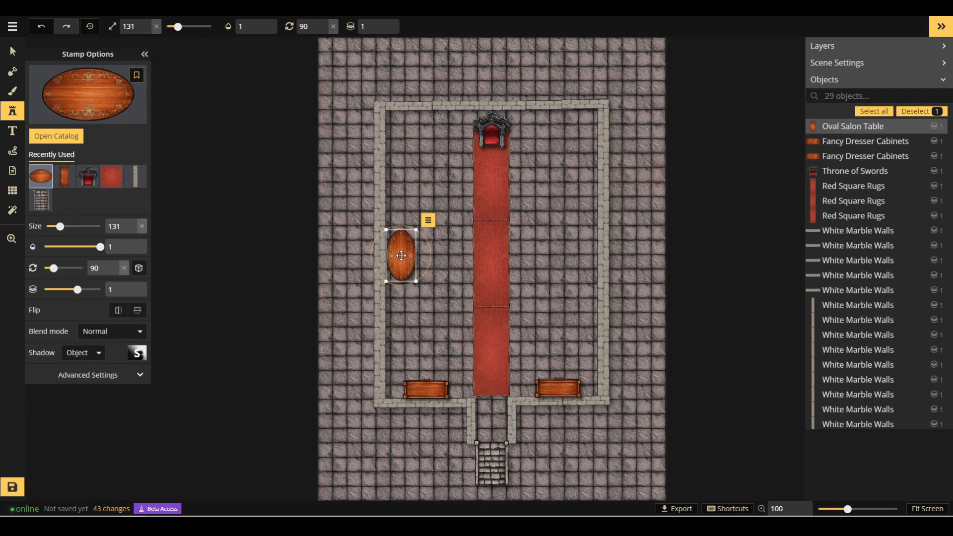
left_click(581, 255)
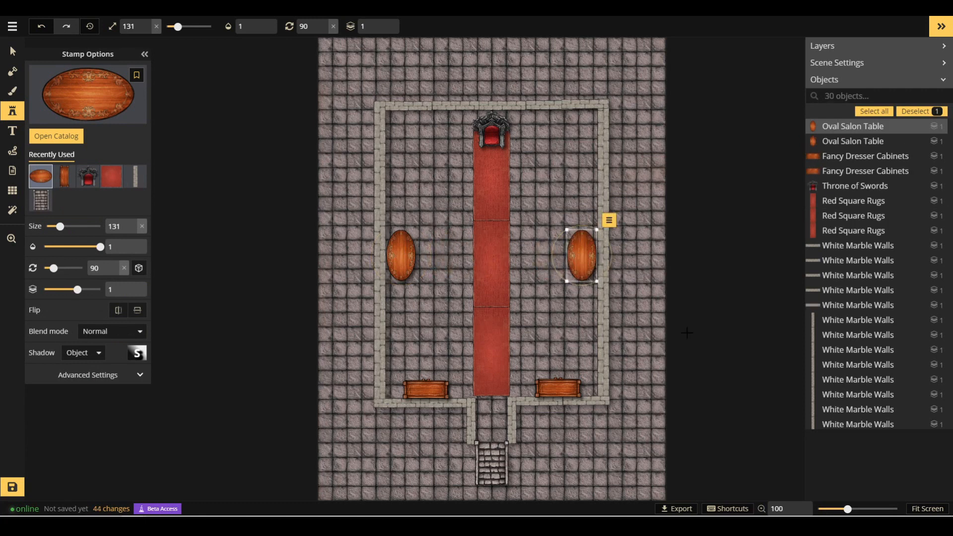
- Place a Thorn Bushes stamp from the Forest category outside the walls on each side of the entrance passage
left_click(52, 136)
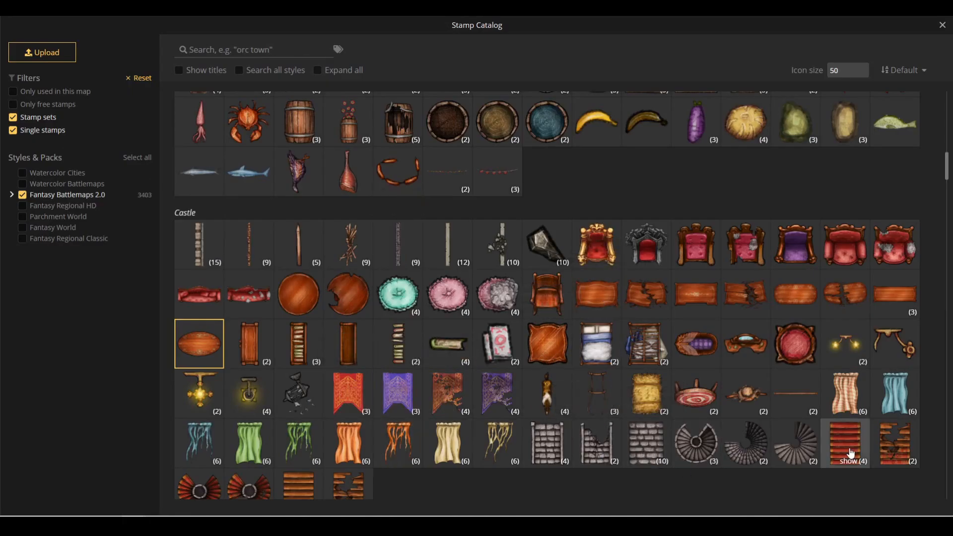
scroll(528, 475, "down", 1)
scroll(528, 475, "up", 10)
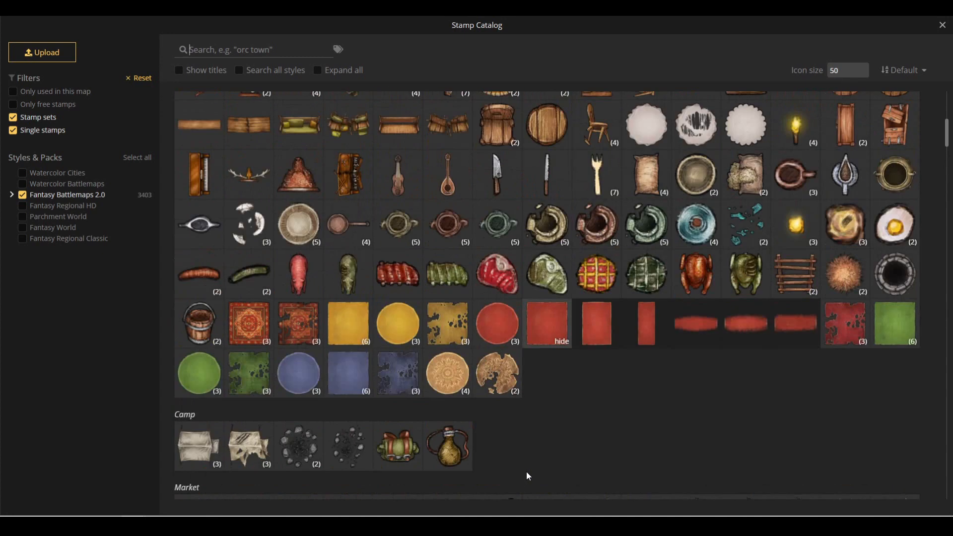
scroll(596, 447, "up", 8)
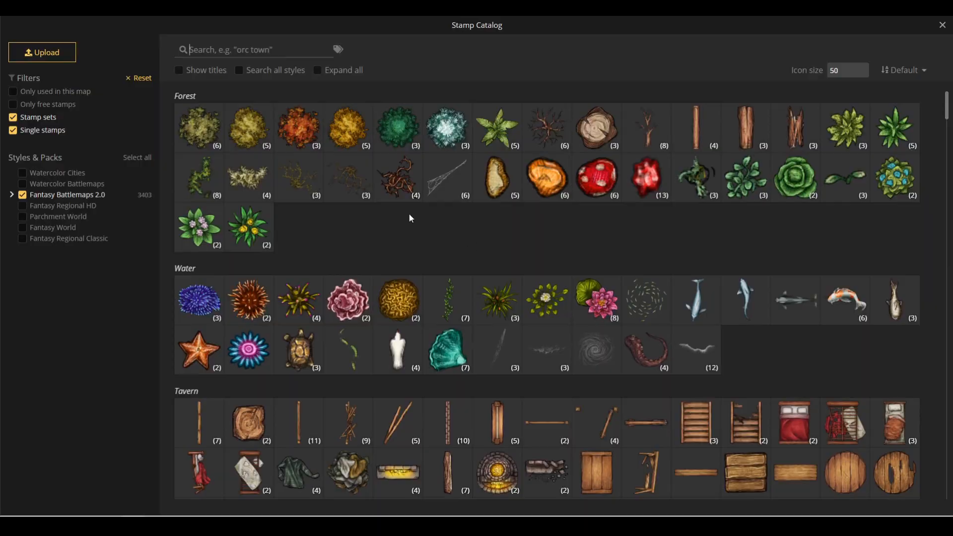
left_click(398, 179)
left_click(450, 424)
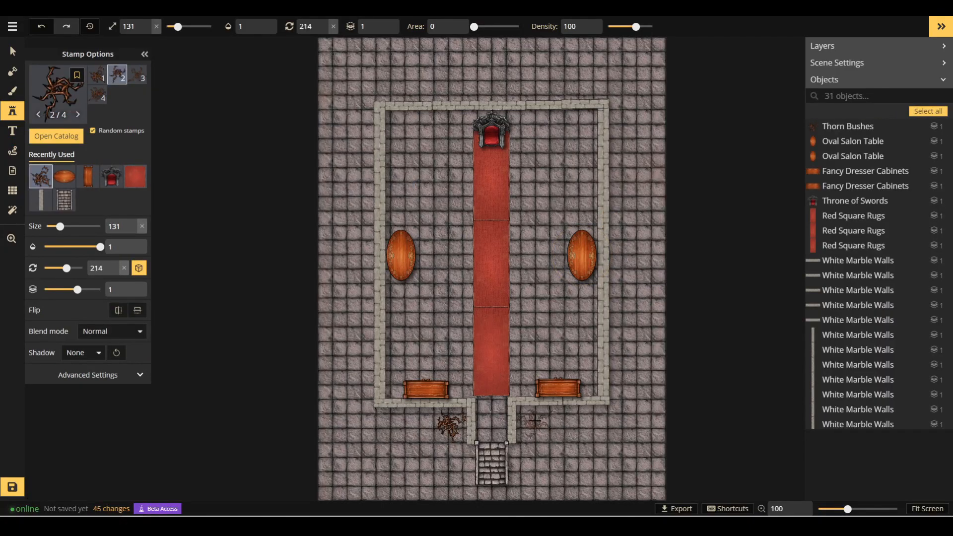
left_click(533, 422)
- Paint the ground outside the walls with the second, brown-green texture of Forest Textures, using a round background brush of size 200
left_click(13, 90)
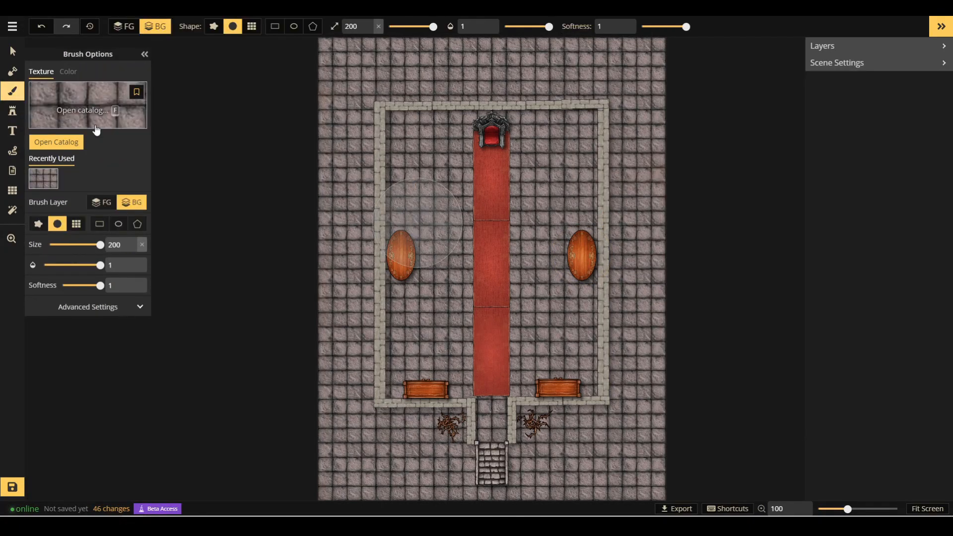
left_click(55, 143)
scroll(534, 332, "up", 15)
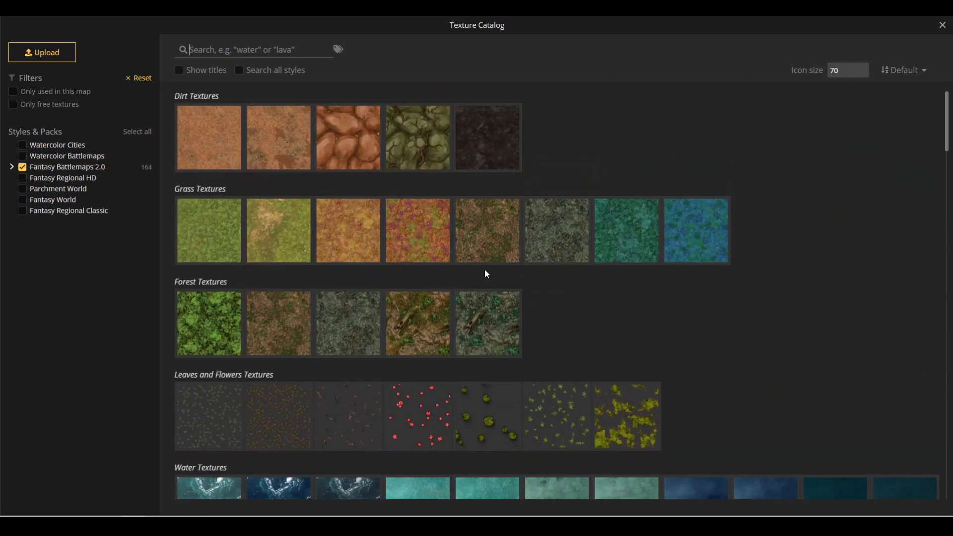
left_click(293, 336)
left_click_drag(648, 65, 332, 55)
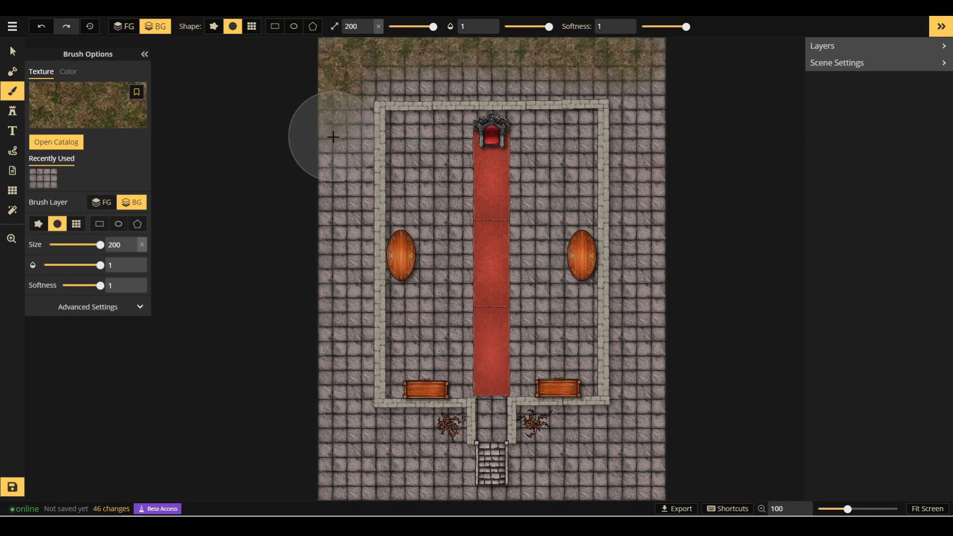
mouse_move(333, 137)
left_mouse_down()
mouse_move(329, 180)
mouse_move(370, 74)
mouse_move(546, 75)
mouse_move(653, 59)
mouse_move(665, 449)
mouse_move(593, 485)
mouse_move(319, 457)
mouse_move(327, 189)
left_mouse_up()
left_click_drag(393, 453, 602, 453)
- Reduce the brush size to 38 and paint over the remaining stone tiles along the outer walls and around the thorn bushes
left_click(72, 245)
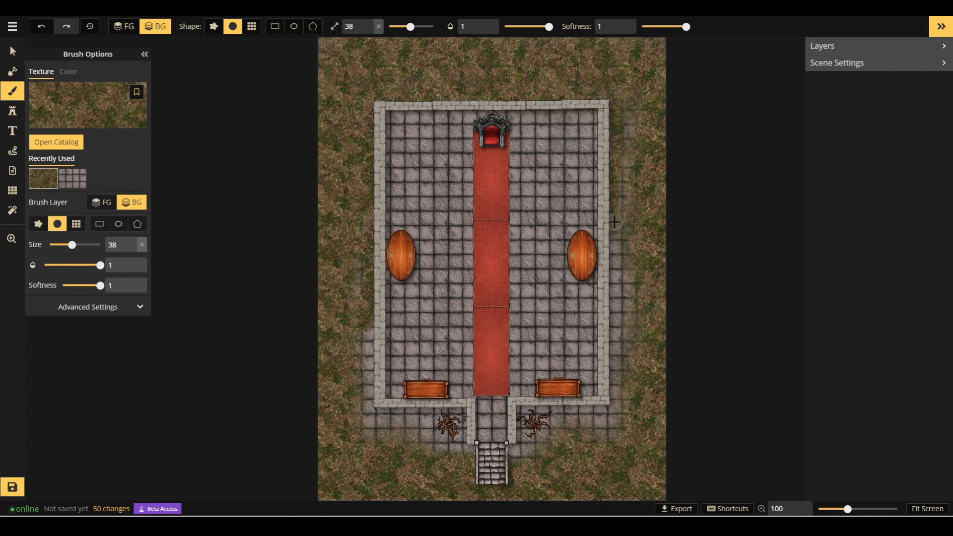
mouse_move(608, 377)
left_mouse_down()
mouse_move(624, 306)
mouse_move(624, 164)
mouse_move(657, 115)
left_mouse_up()
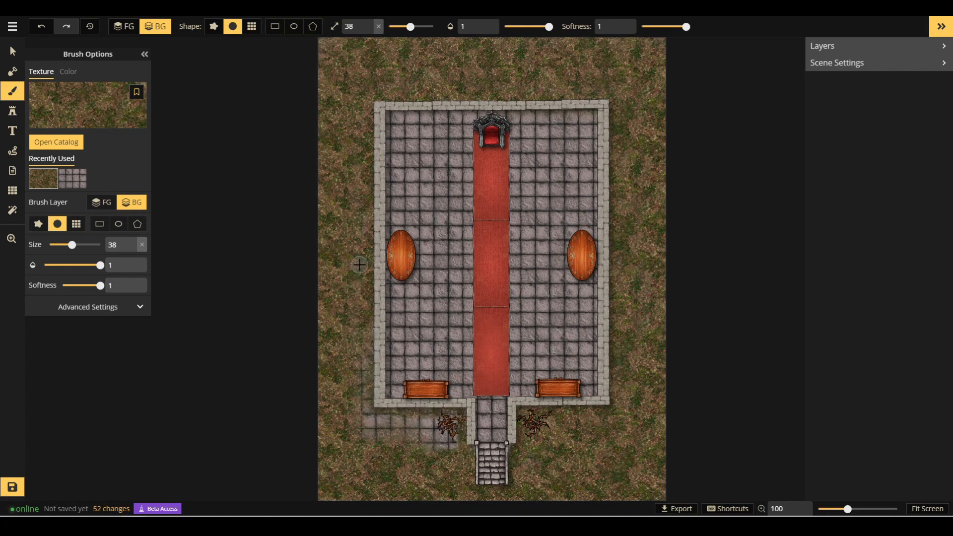
mouse_move(364, 398)
left_mouse_down()
mouse_move(404, 427)
mouse_move(445, 425)
left_mouse_up()
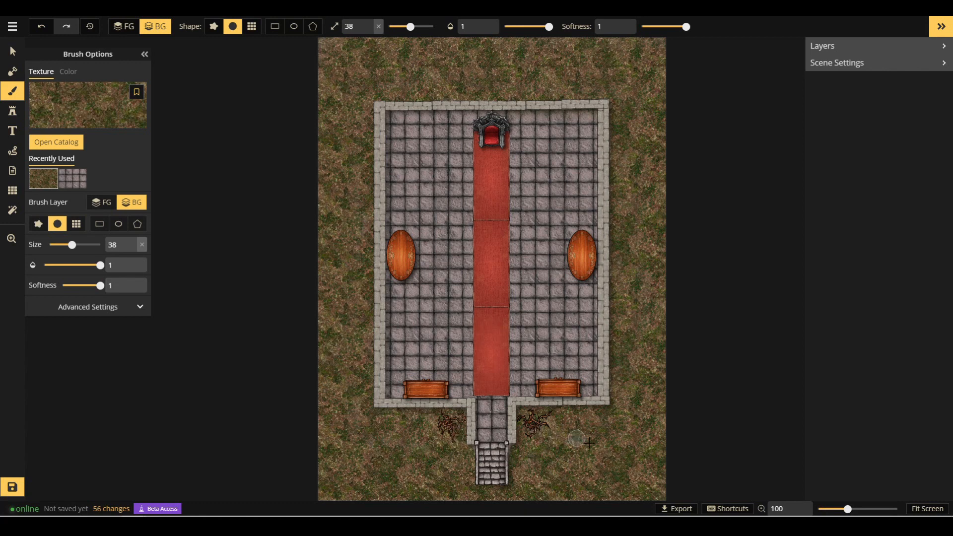
- Open the stamp catalog and search Fantasy Battlemaps 2.0 for "armor" stamps
left_click(13, 113)
left_click(56, 139)
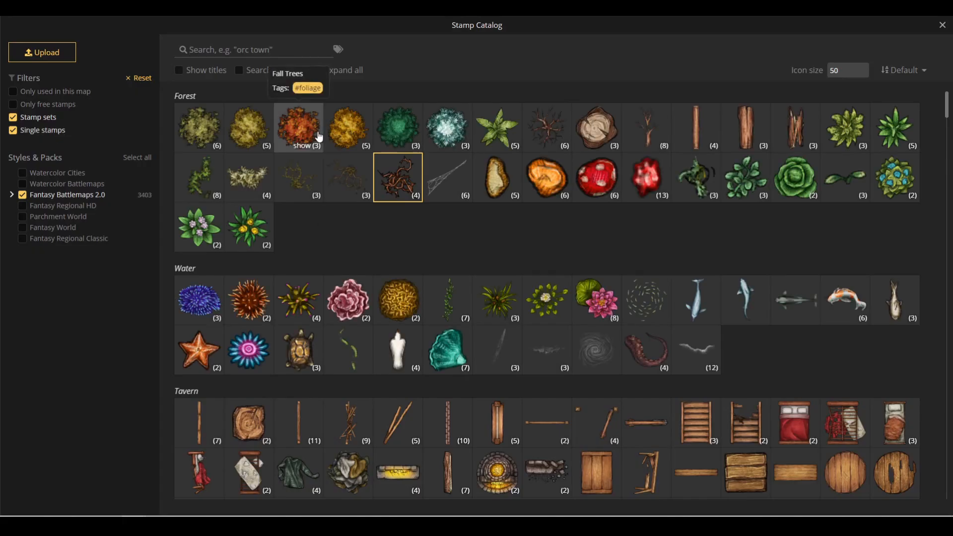
type("kn")
key("BackSpace")
key("BackSpace")
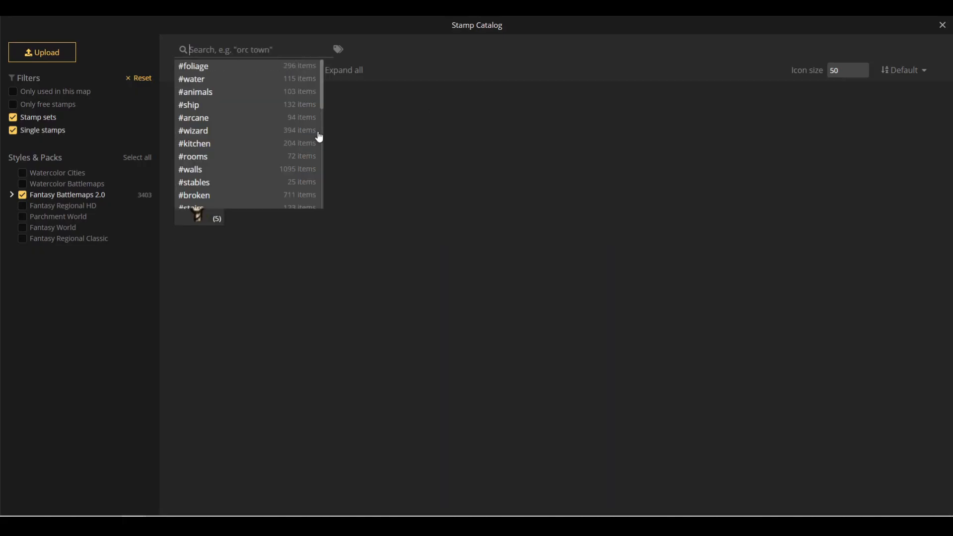
type("armor")
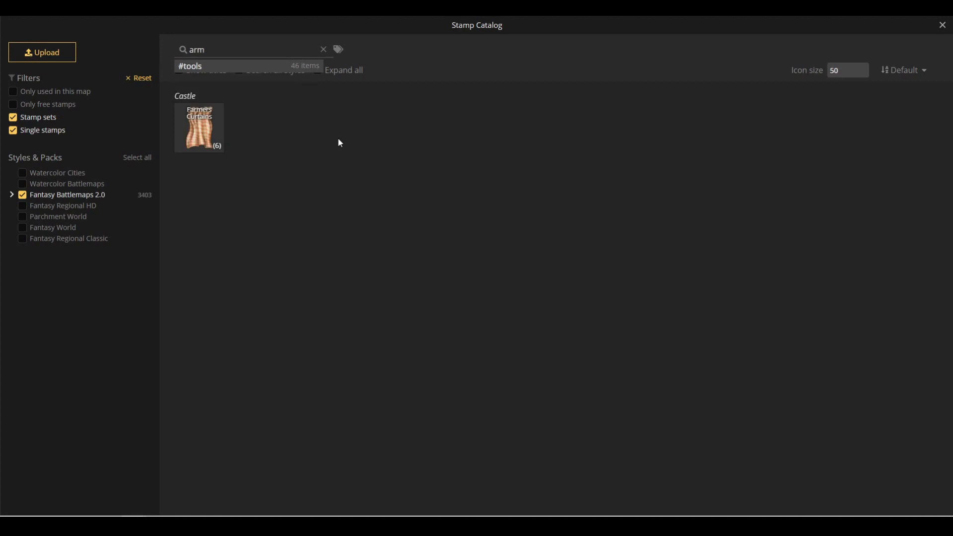
- Search the stamp catalog for "statue" and choose the second, square-based stamp of the Dwarven Statues set
key("BackSpace")
key("BackSpace")
key("BackSpace")
key("BackSpace")
key("BackSpace")
type("statue")
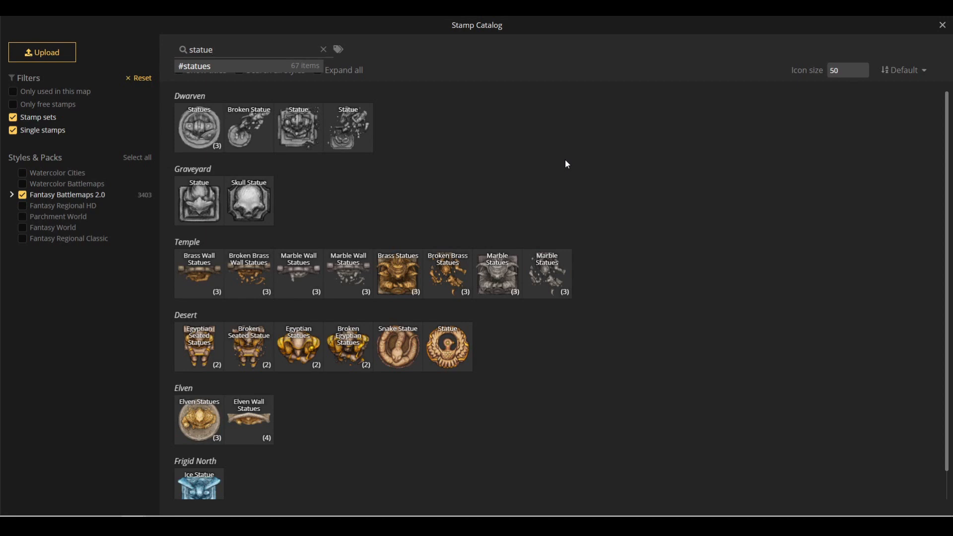
left_click(201, 130)
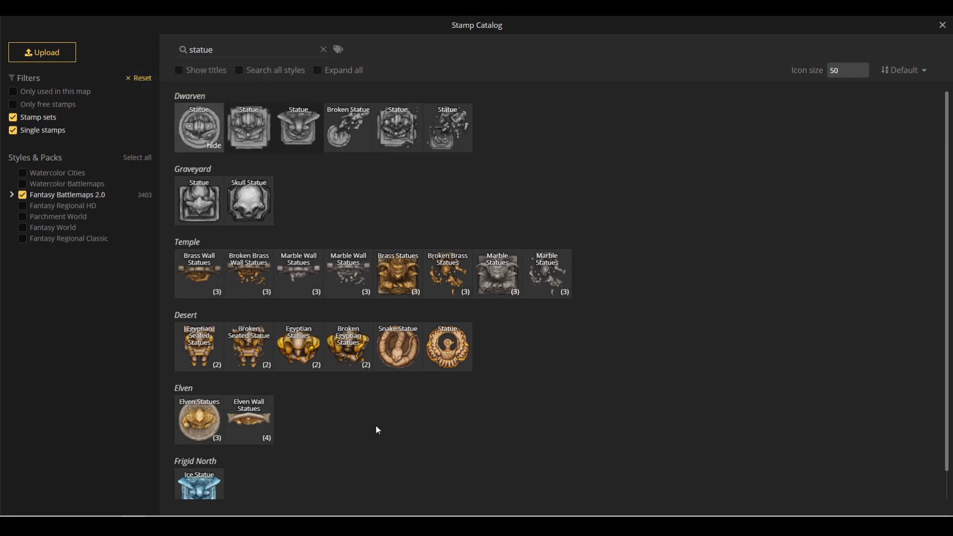
left_click(244, 128)
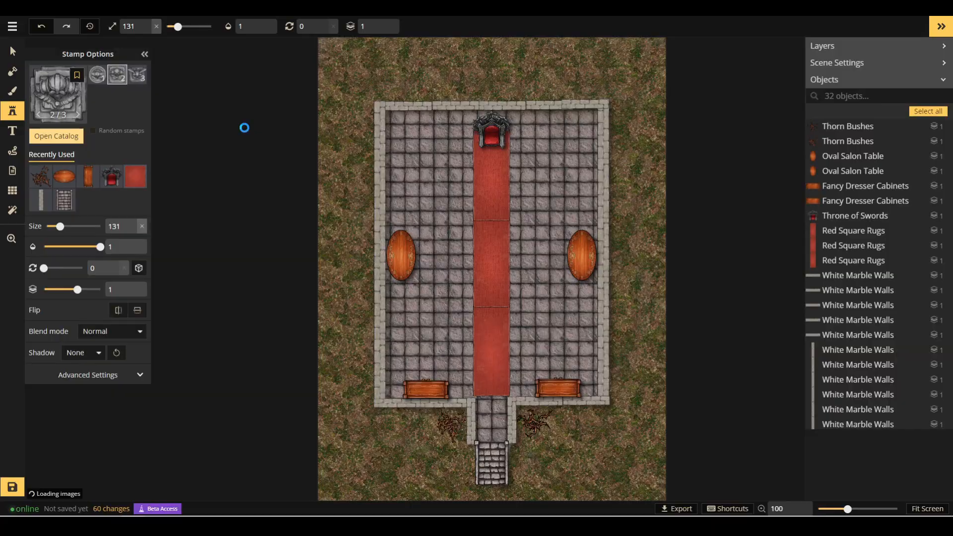
- Place three statue stamps at size 40 and rotation 90 in an evenly spaced column right of the red carpet
left_click_drag(61, 227, 49, 227)
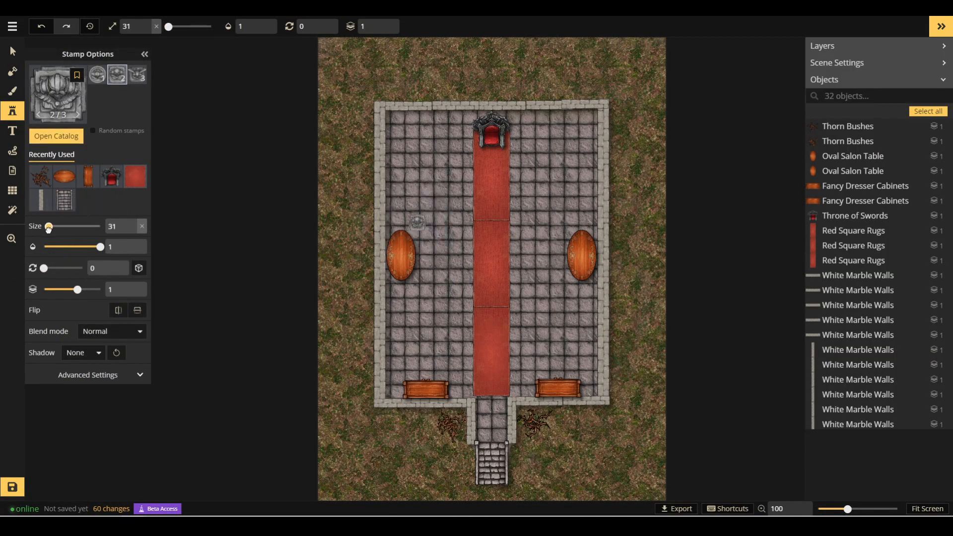
left_click_drag(49, 231, 49, 231)
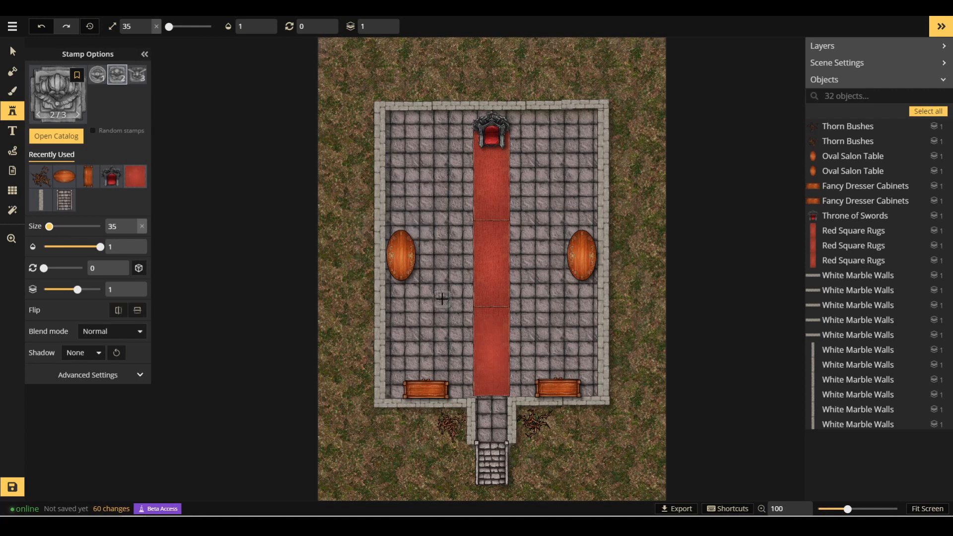
double_click(99, 271)
type("90")
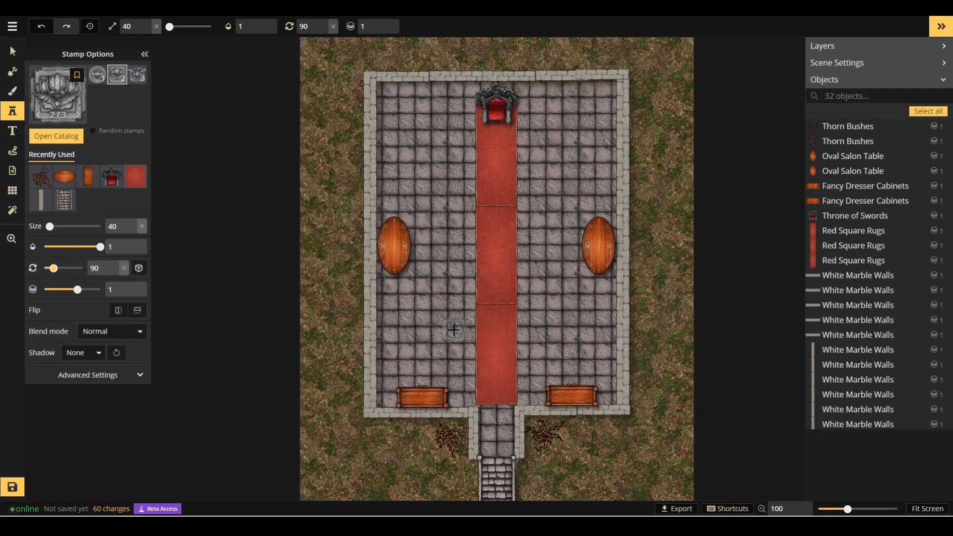
scroll(451, 330, "up", 6)
scroll(639, 355, "down", 5)
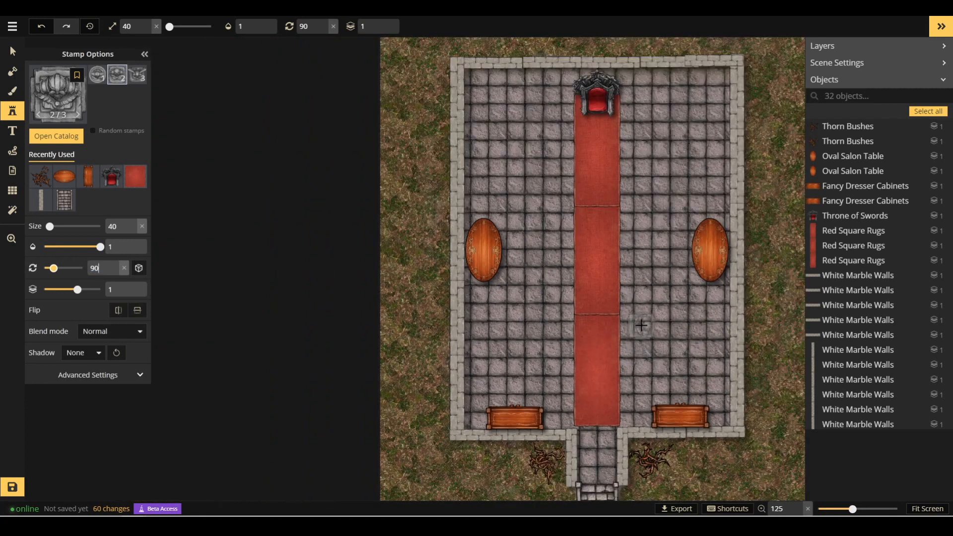
left_click(652, 159)
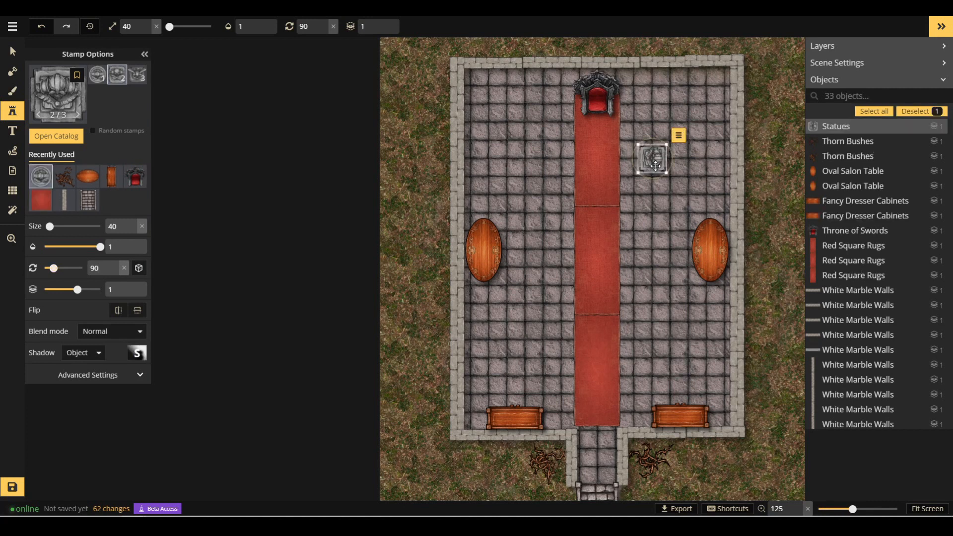
left_click(653, 230)
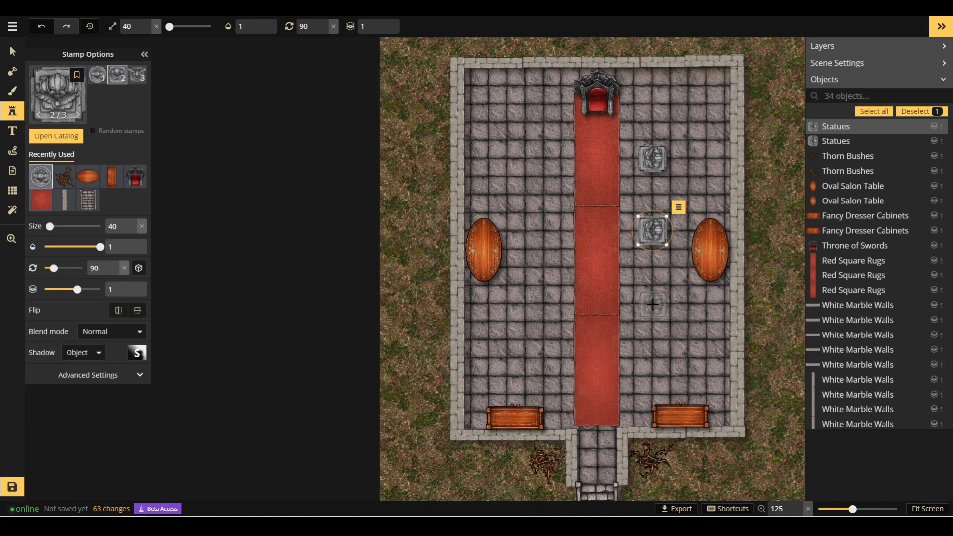
left_click(652, 304)
- Move the three statues down about one tile, level with the salon tables, and duplicate them onto the opposite side of the carpet
left_click(11, 50)
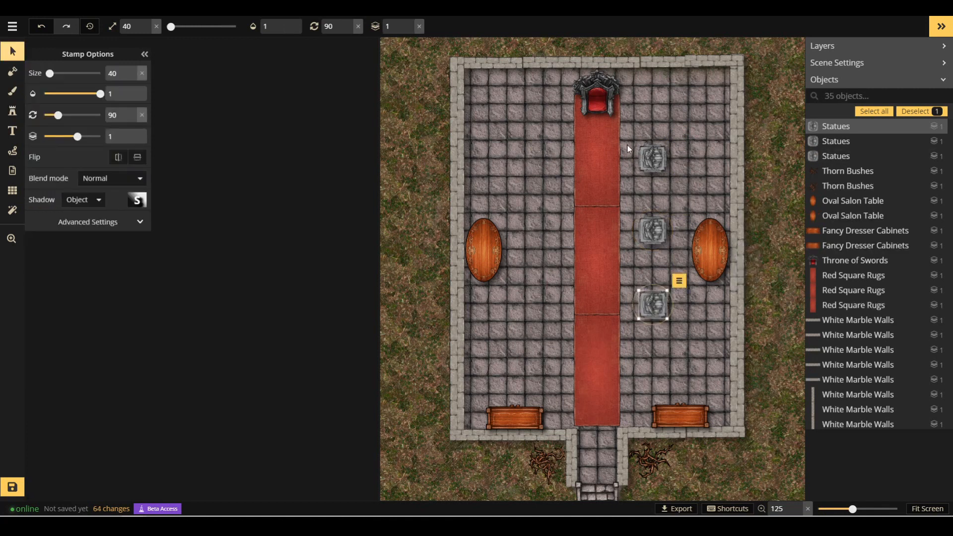
left_click_drag(627, 147, 672, 328)
left_click_drag(653, 230, 653, 248)
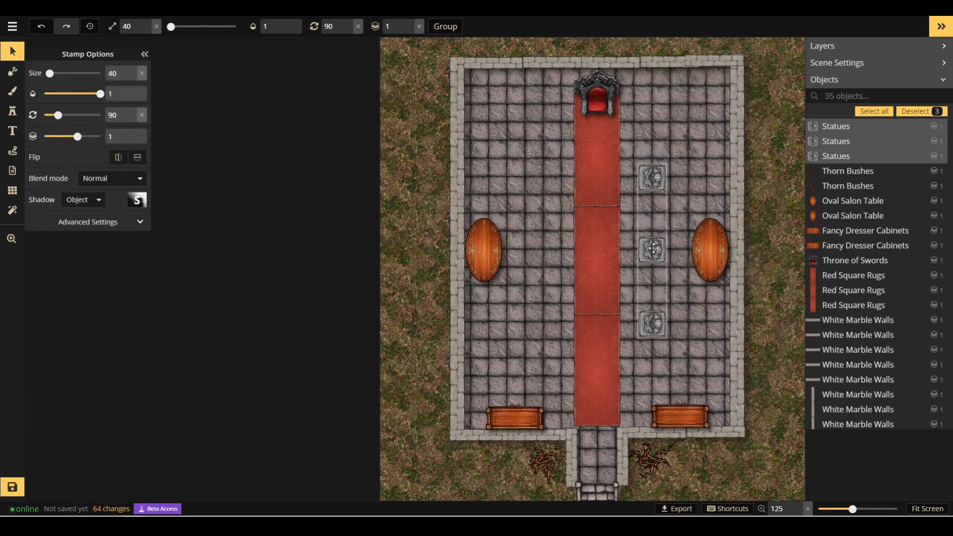
key("ctrl+c")
key("ctrl+v")
left_click_drag(657, 293, 545, 223)
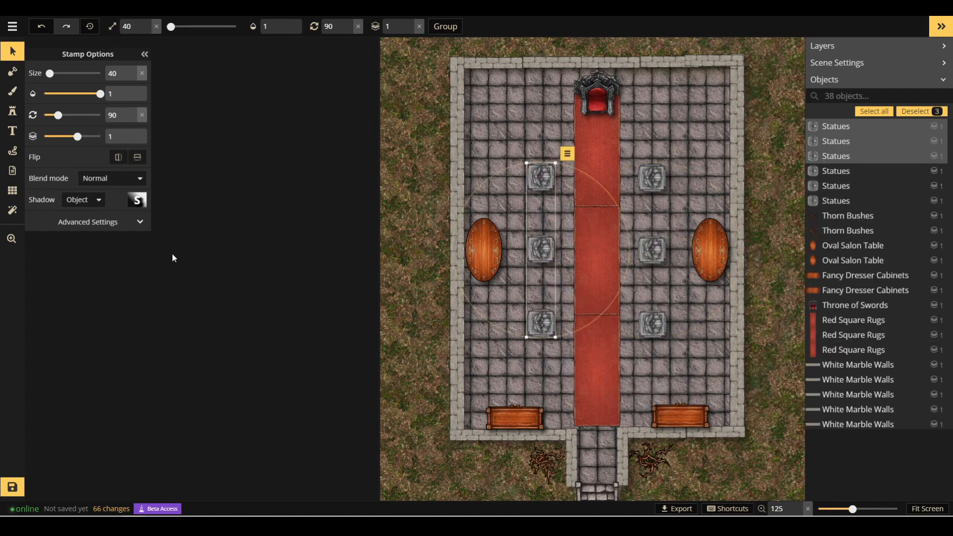
- Set the rotation of the three copied statues left of the carpet to 270
left_click_drag(57, 116, 87, 118)
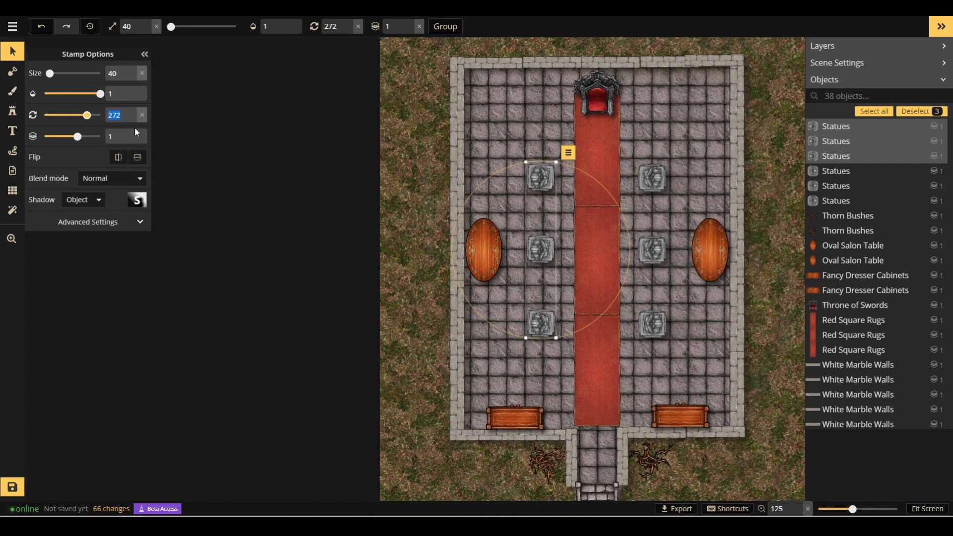
type("275")
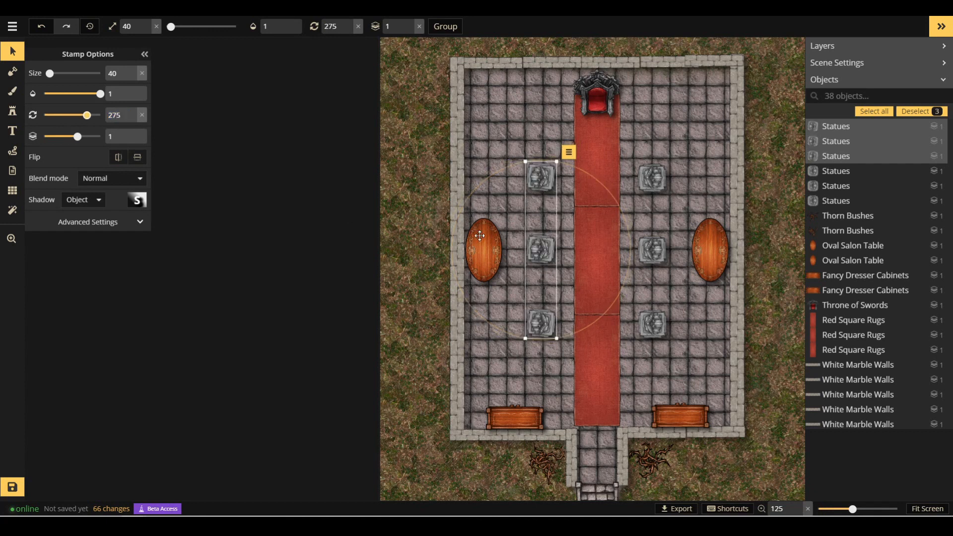
key("BackSpace")
type("2")
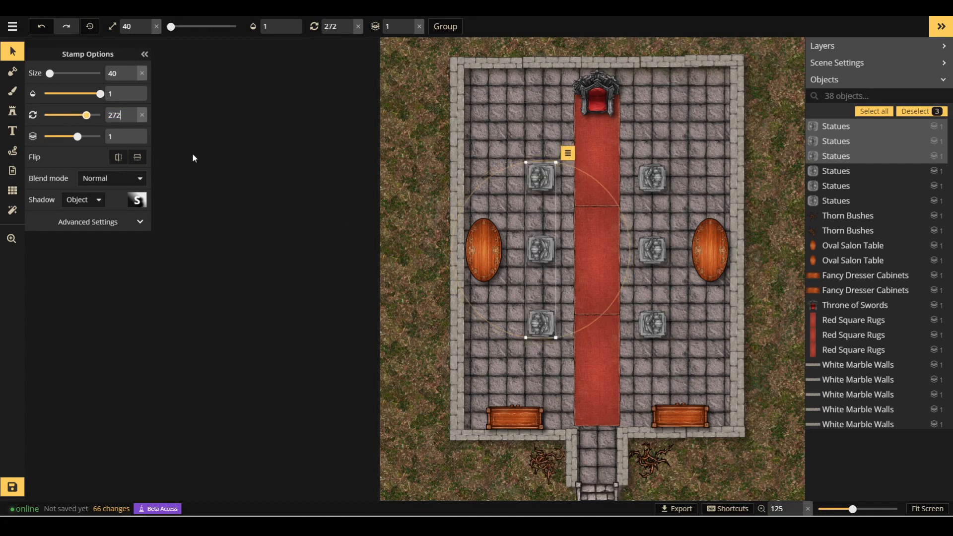
left_click_drag(538, 248, 537, 247)
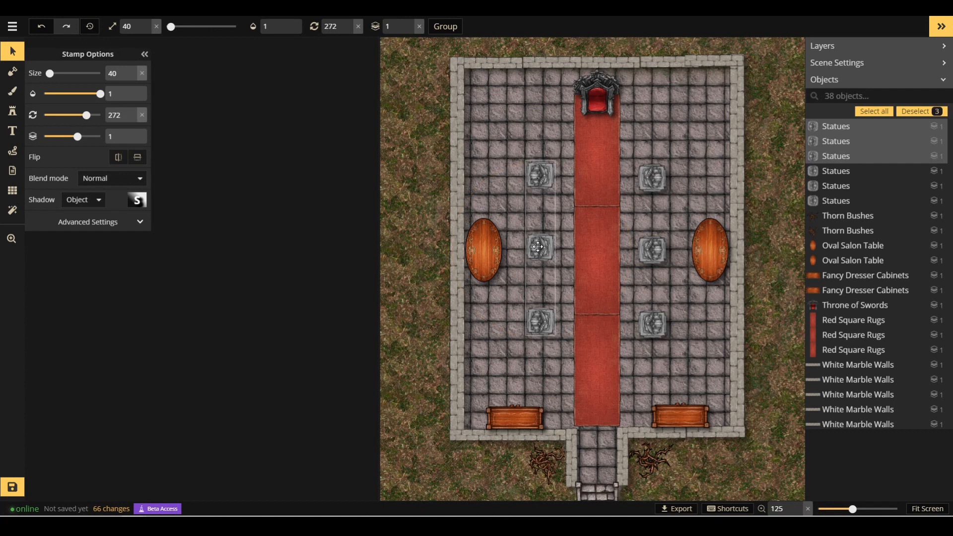
left_click_drag(86, 116, 85, 121)
left_click(363, 224)
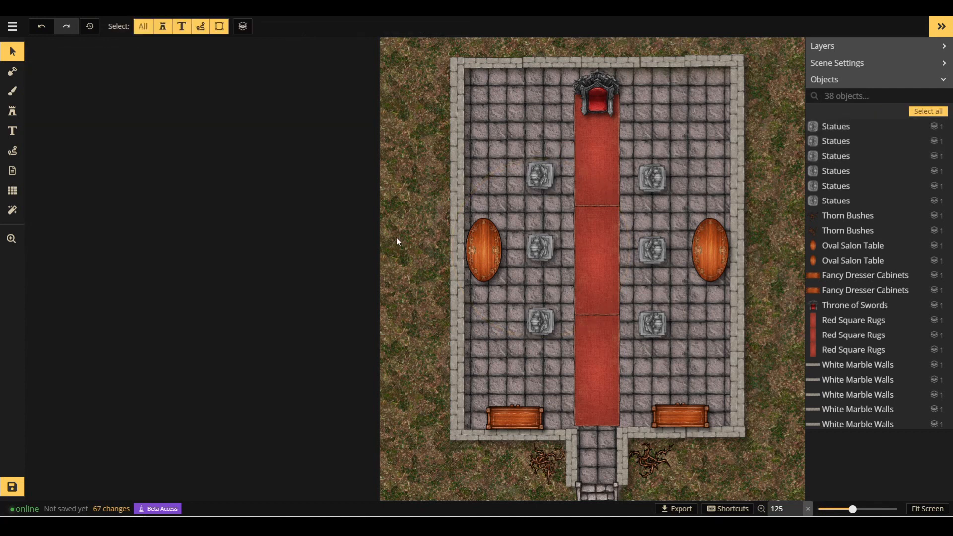
left_click_drag(510, 149, 555, 343)
left_click(129, 117)
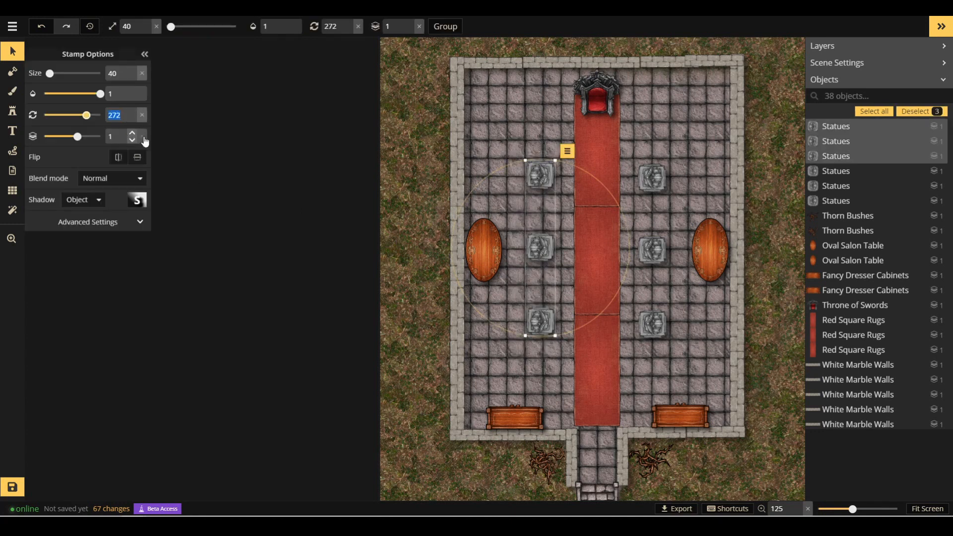
left_click(129, 117)
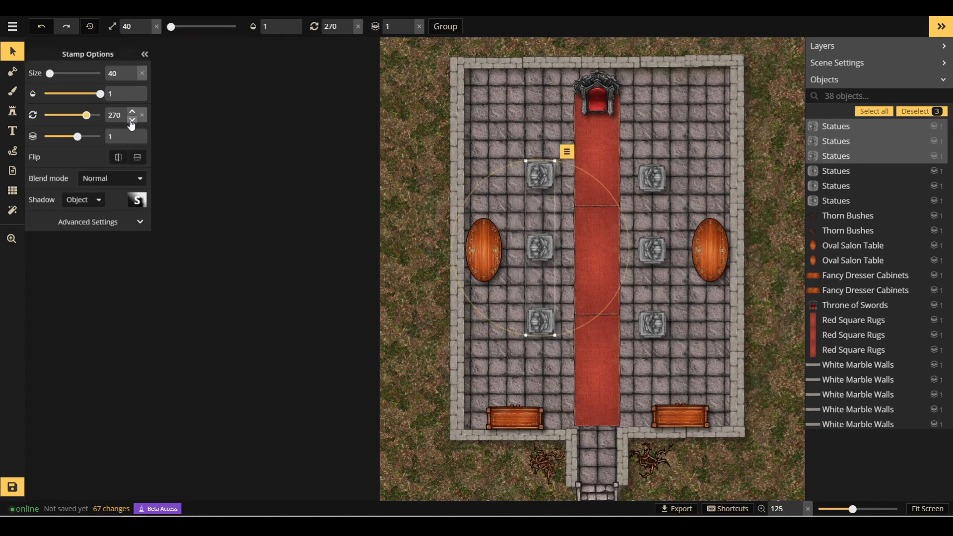
- Shift the three statues left of the carpet slightly down and toward it, level with the opposite row
left_click(339, 179)
left_click_drag(520, 141, 540, 319)
left_click(772, 198)
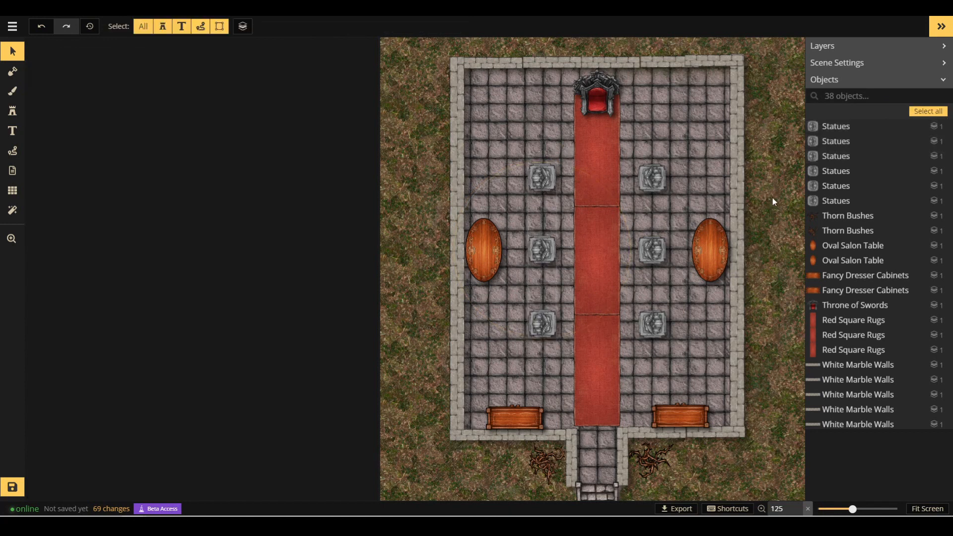
- Search the stamp catalog for "wind" and choose the third window of the Tavern Windows set
left_click(13, 110)
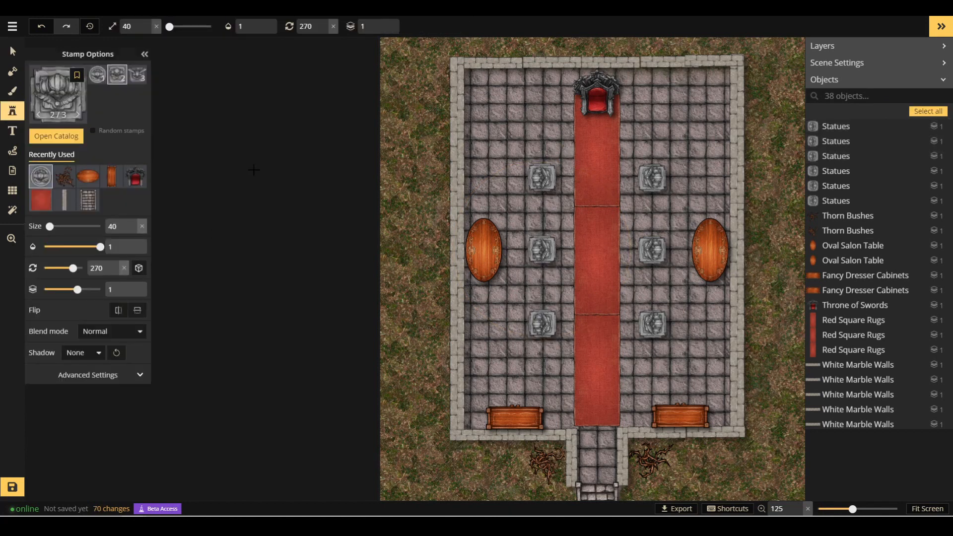
left_click(56, 135)
key("ctrl+a")
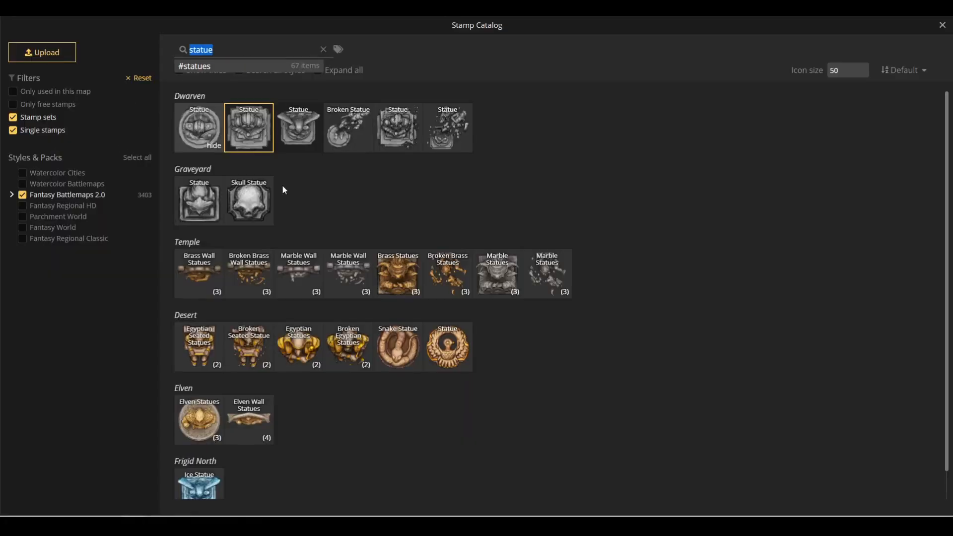
type("wind")
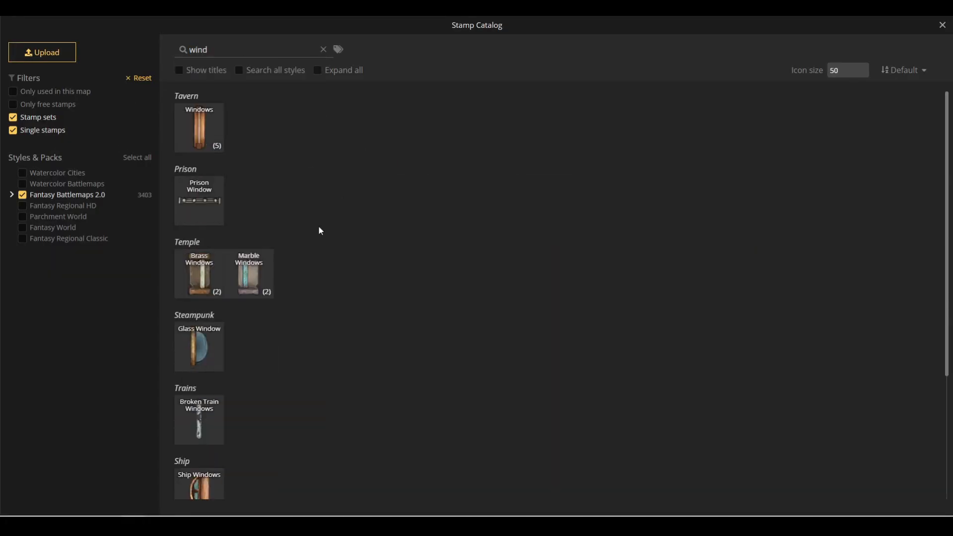
scroll(332, 264, "down", 3)
scroll(332, 264, "up", 3)
left_click(217, 146)
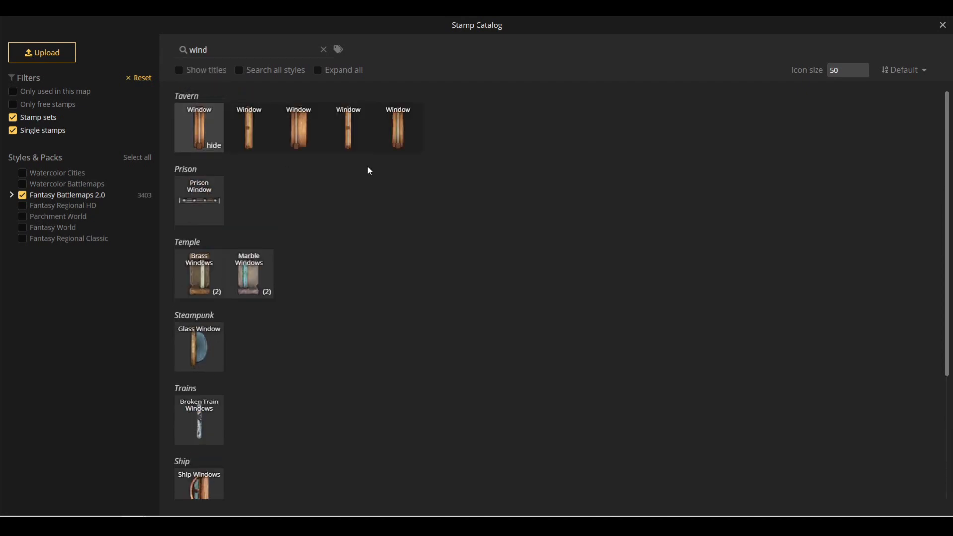
left_click(288, 144)
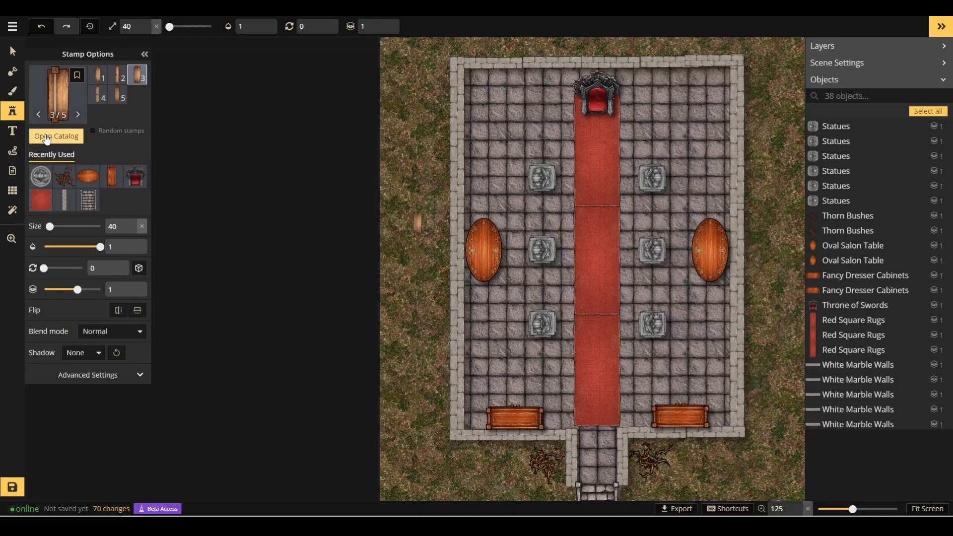
- Try placing two window stamps at size 62 and rotation 90 on the lower wall, one beneath each dresser cabinet
left_click_drag(49, 226, 51, 226)
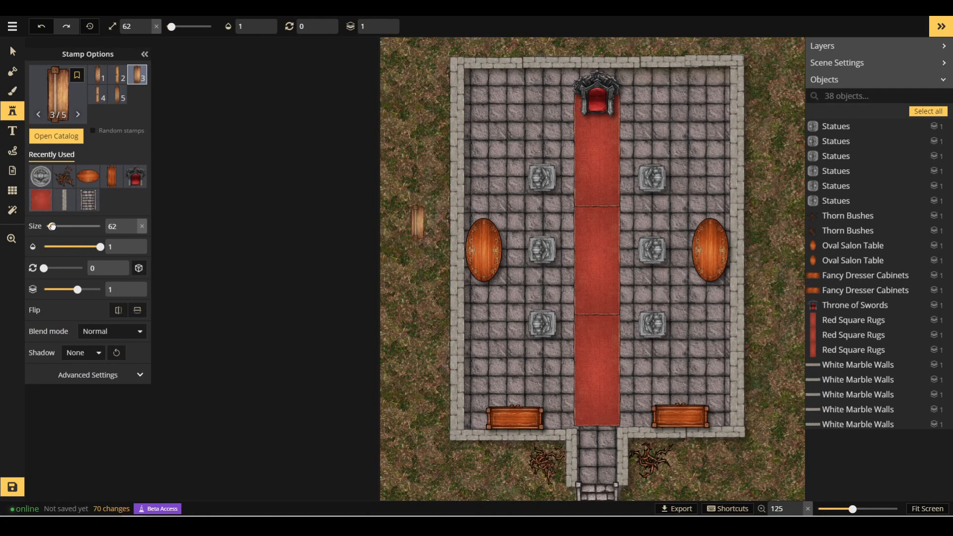
left_click(104, 268)
type("90")
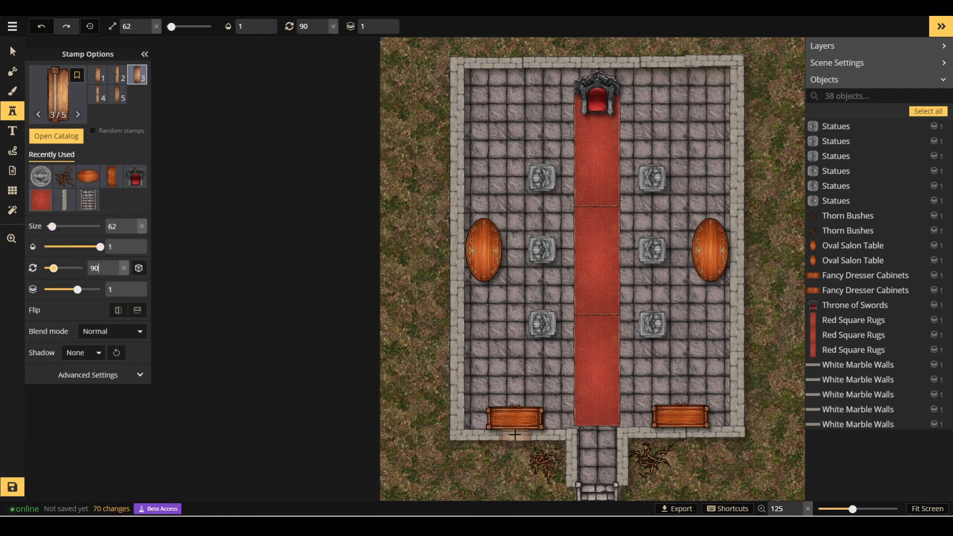
left_click(512, 435)
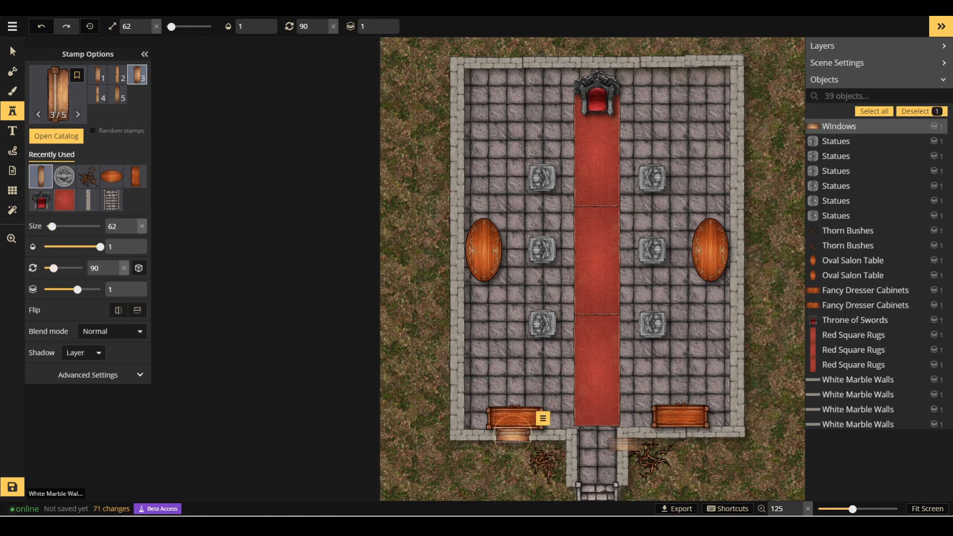
left_click(681, 432)
- Delete both window stamps from the lower wall
key("v")
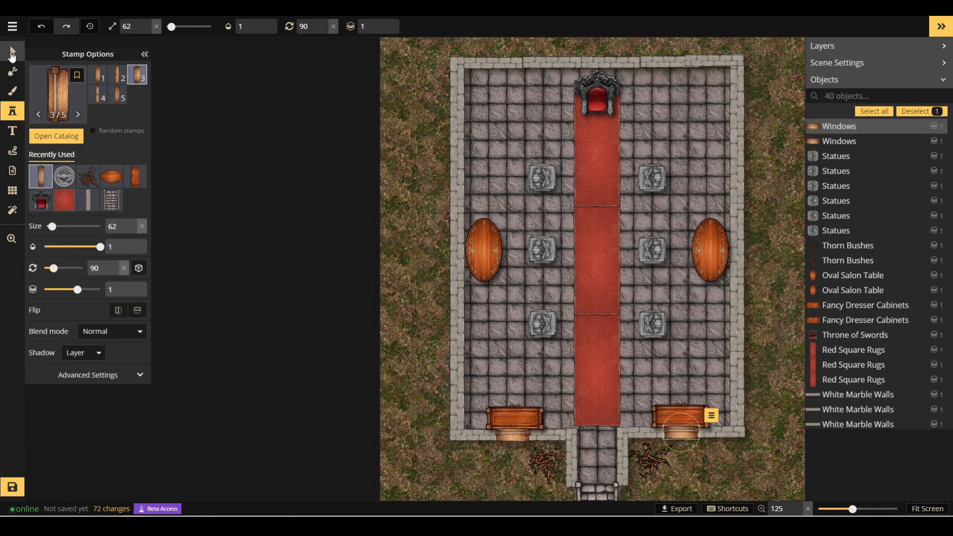
left_click(515, 443)
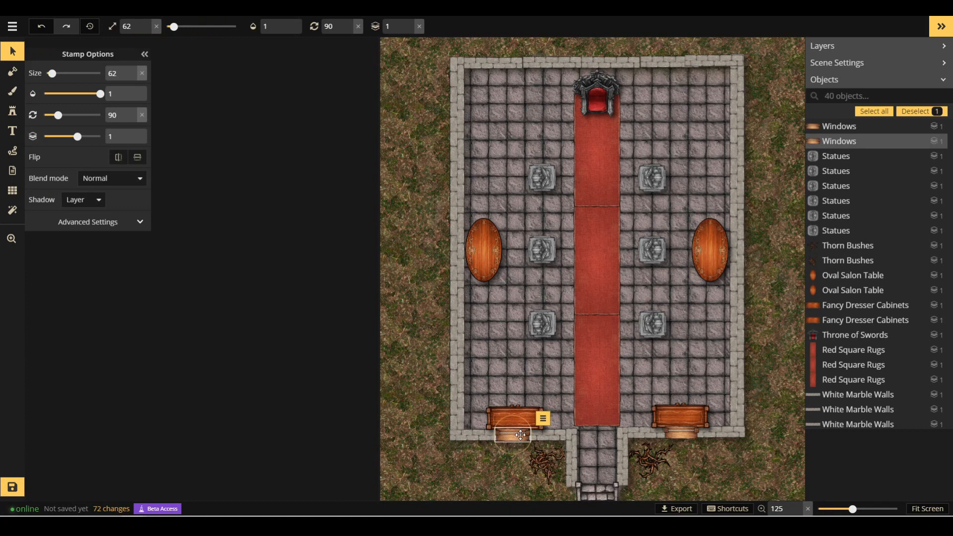
key("Delete")
left_click(836, 126)
key("Delete")
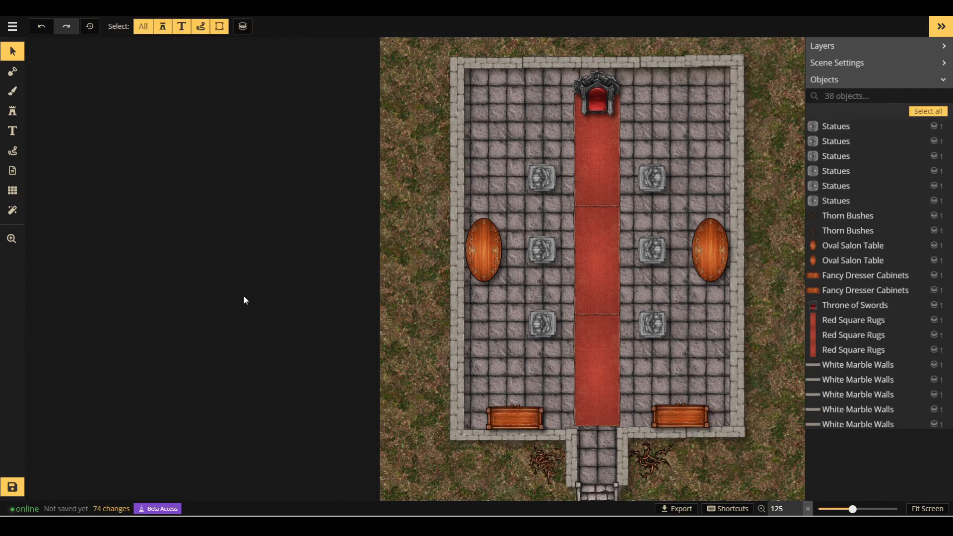
- Search the stamp catalog for "torch" and choose the third torch of the Tavern Torches set
left_click(12, 110)
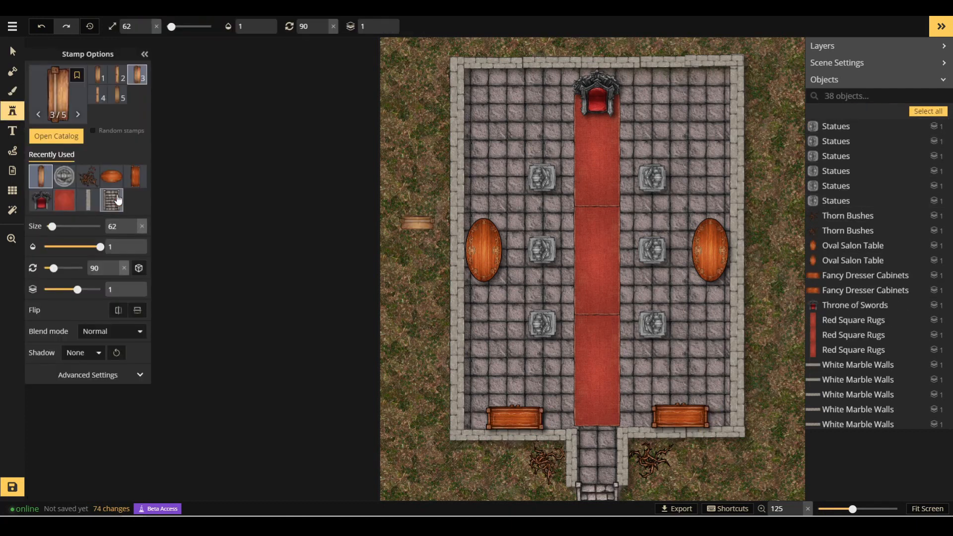
left_click(56, 136)
type("torch")
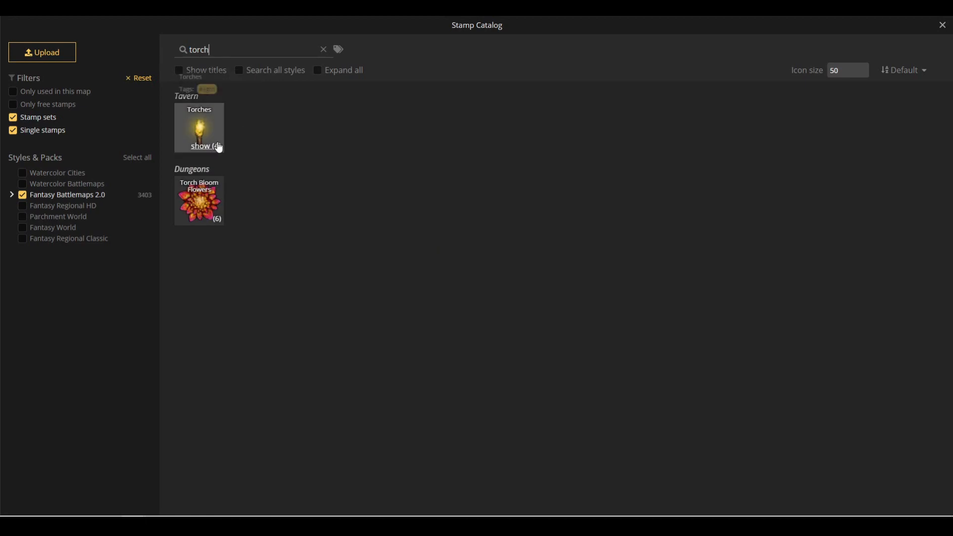
left_click(216, 143)
left_click(299, 135)
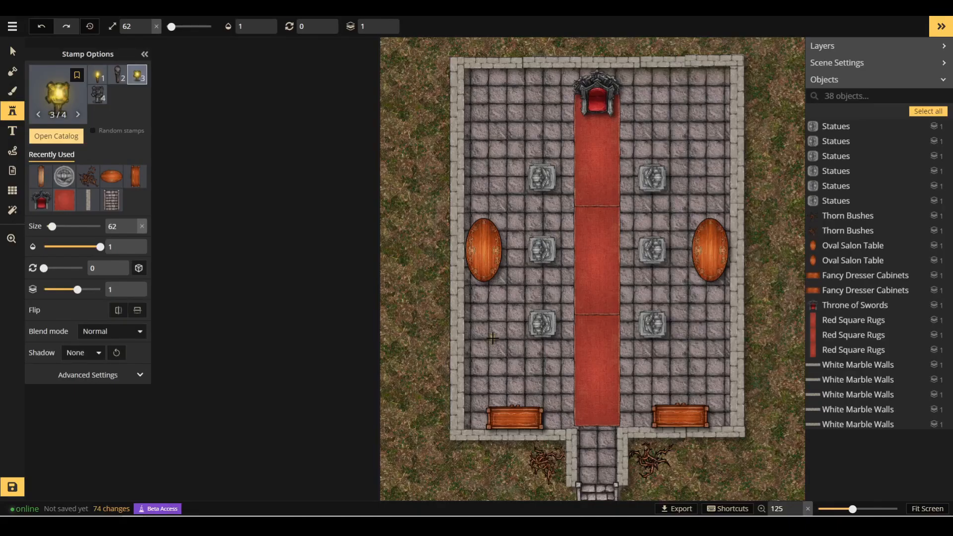
- Place two size 62 torches by the entrance, one on each side of the carpet, and nudge the left one toward the carpet
left_click(554, 422)
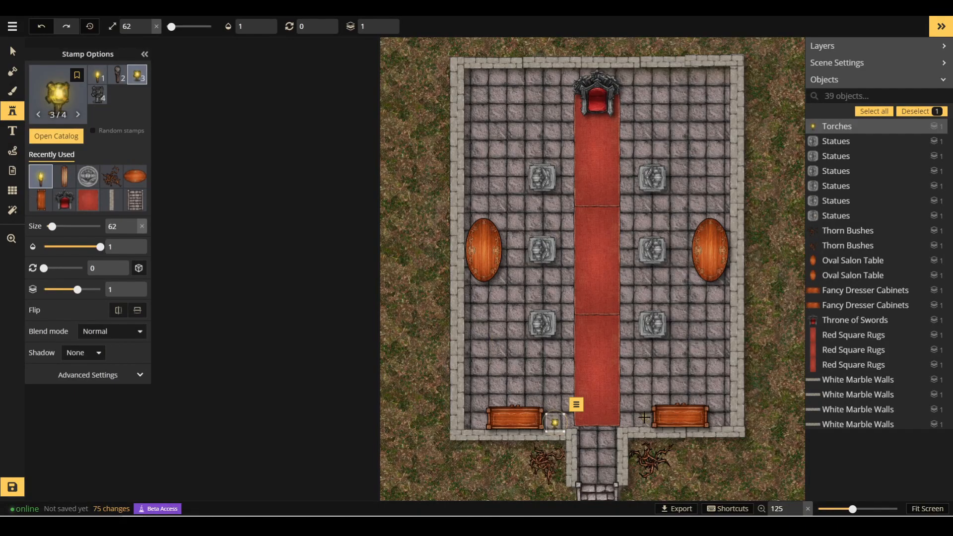
left_click(634, 420)
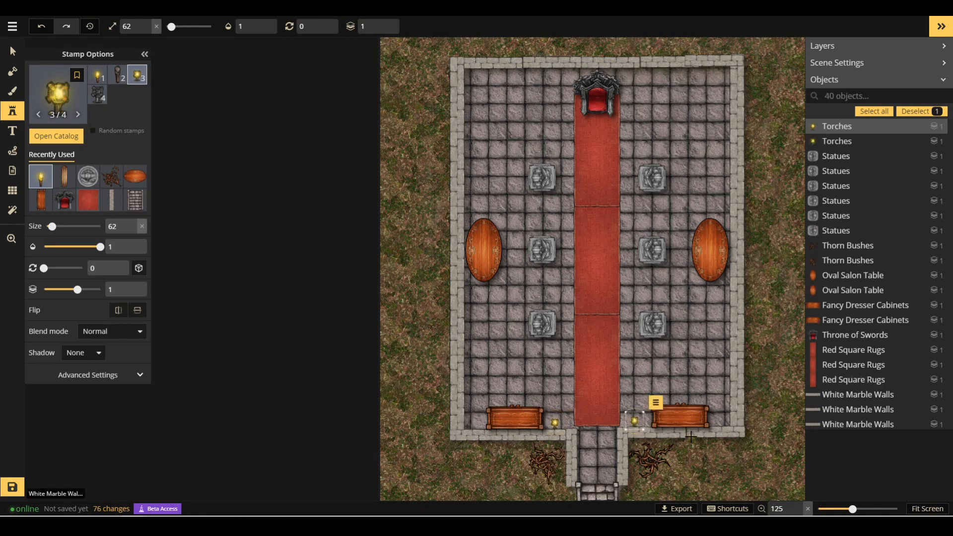
key("v")
left_click(554, 423)
left_click_drag(556, 423, 561, 421)
key("Escape")
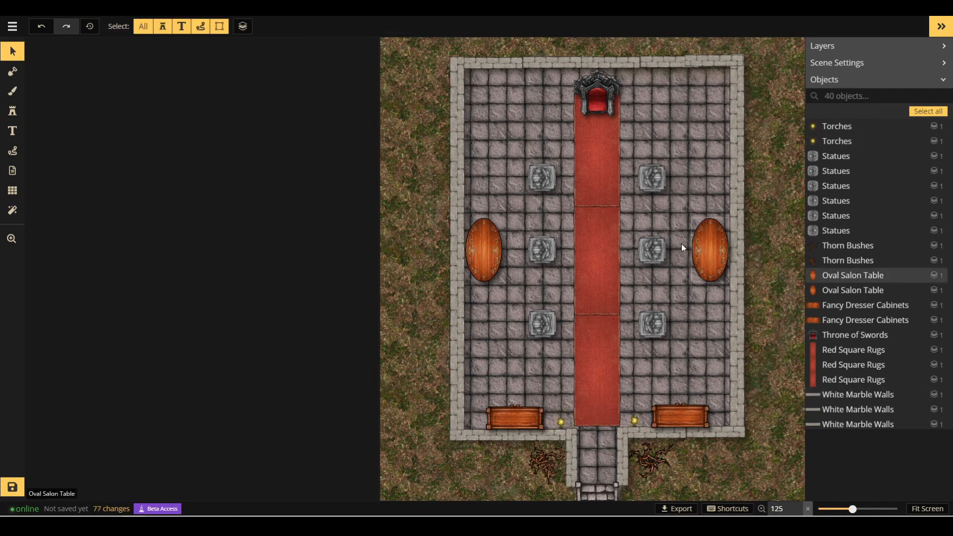
- Place two torches at size 101 and rotation 180 against the upper wall, one on each side of the throne
left_click(12, 112)
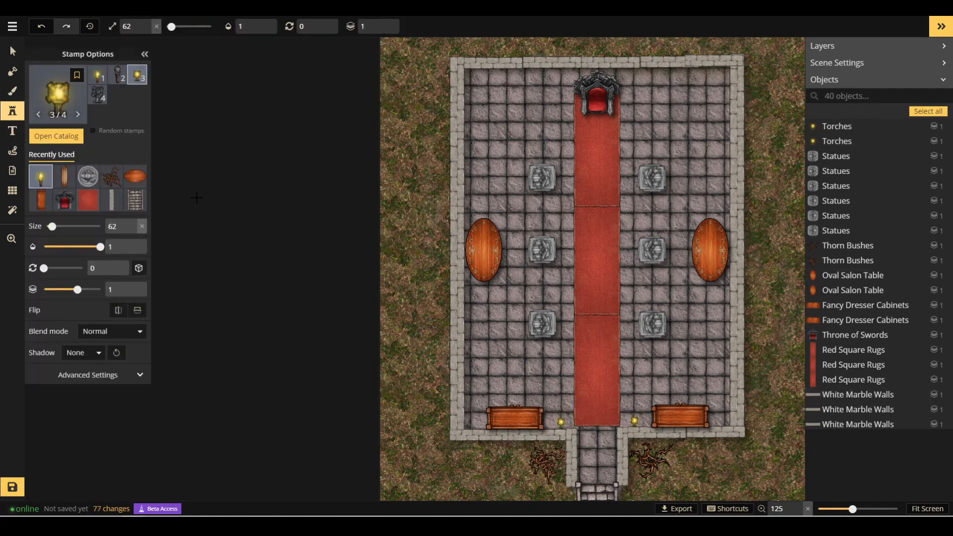
left_click_drag(52, 226, 58, 227)
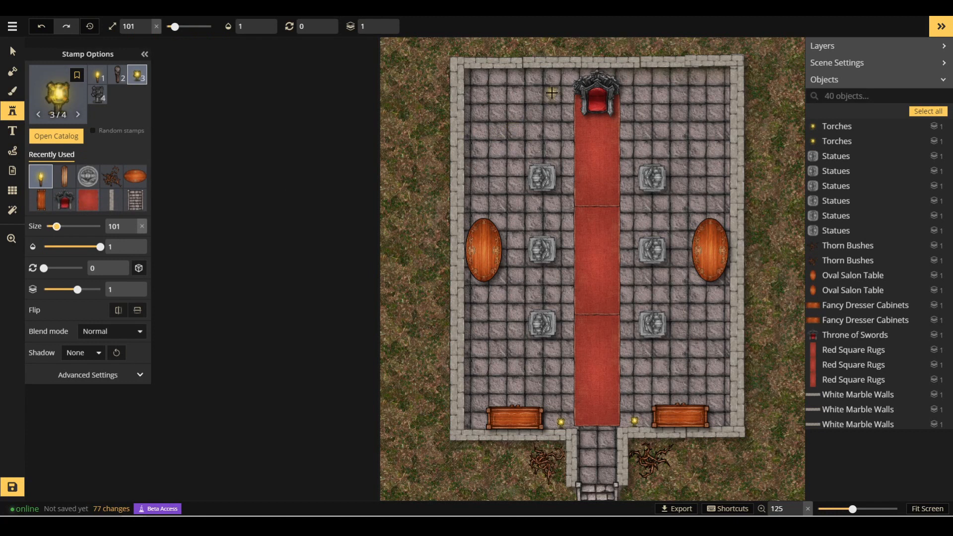
left_click_drag(44, 268, 60, 268)
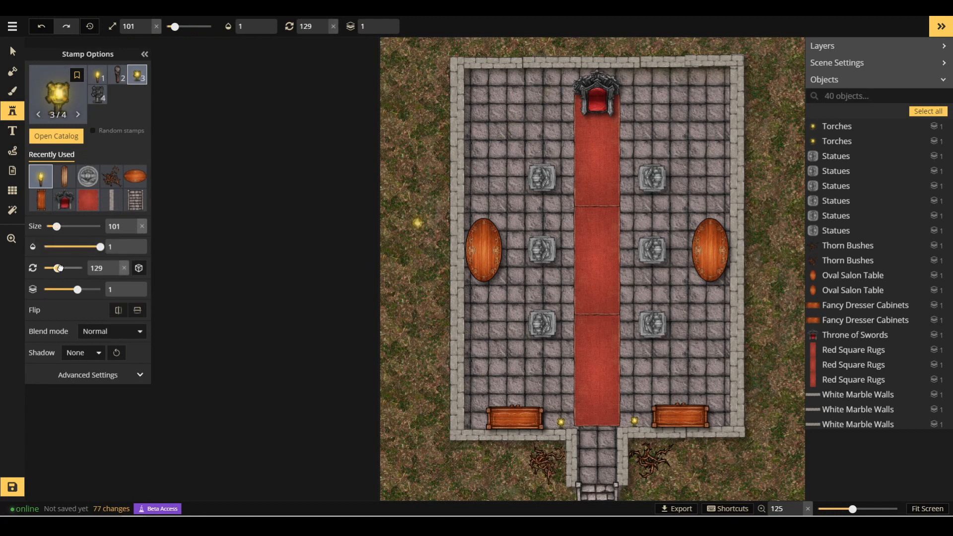
type("180")
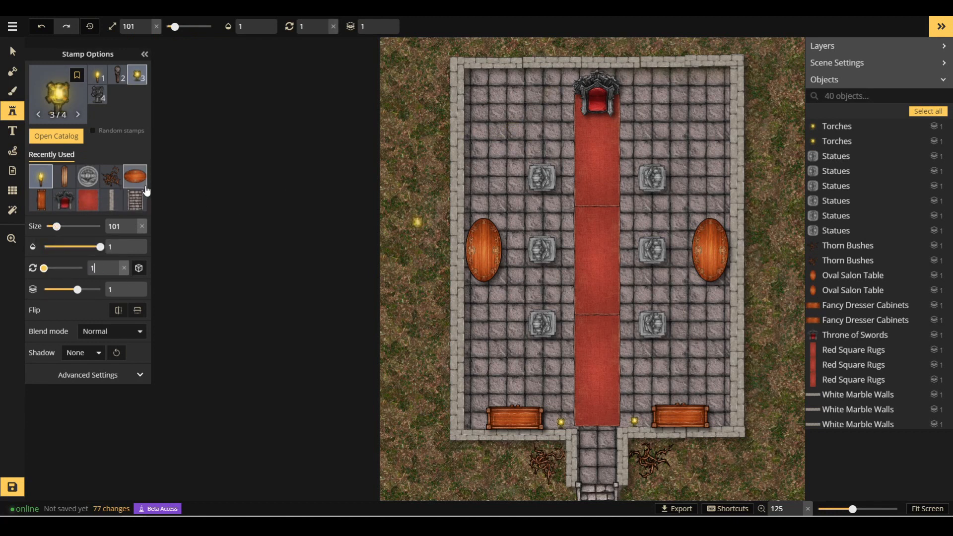
left_click(551, 80)
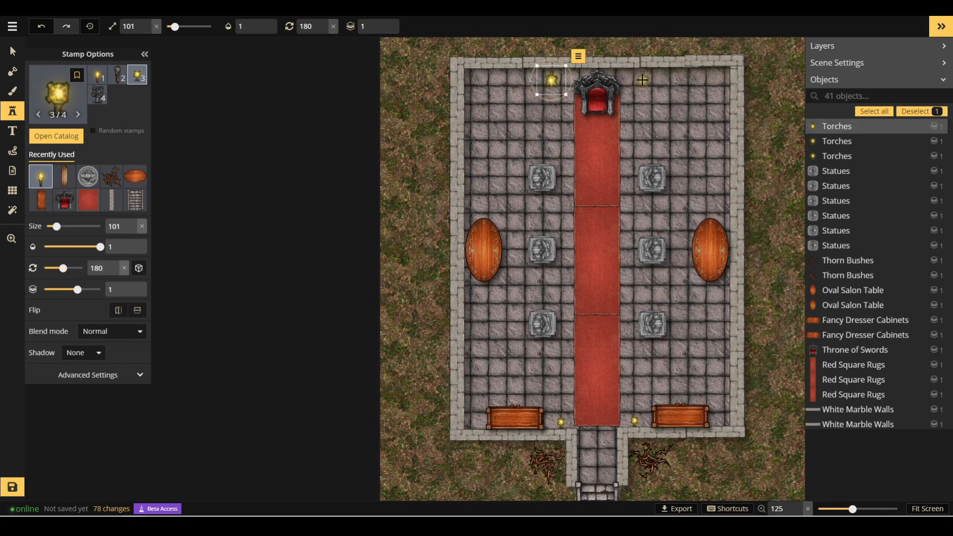
left_click(642, 79)
left_click(11, 49)
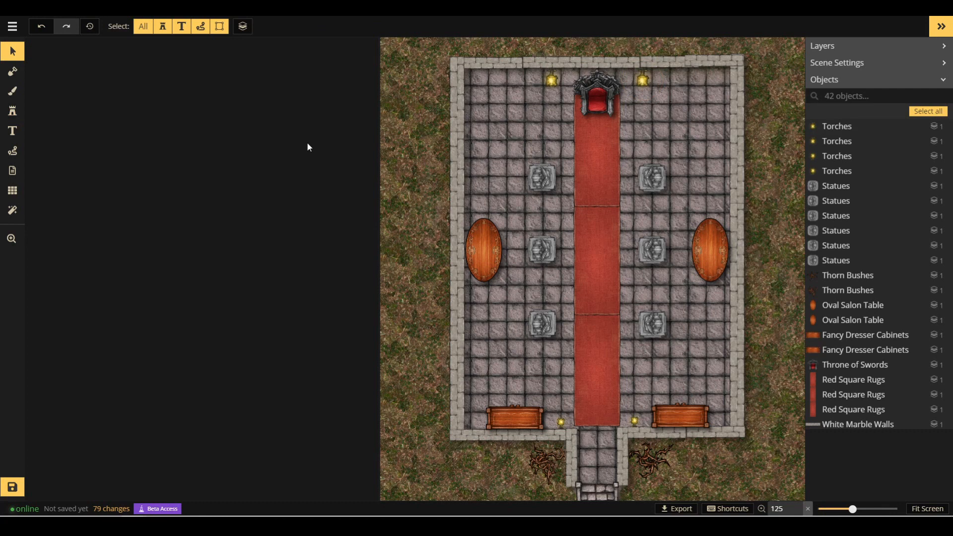
- Search the stamp catalog for "tree" and choose the first stamp of the Graveyard Creepy Trees set
left_click(12, 111)
left_click(56, 136)
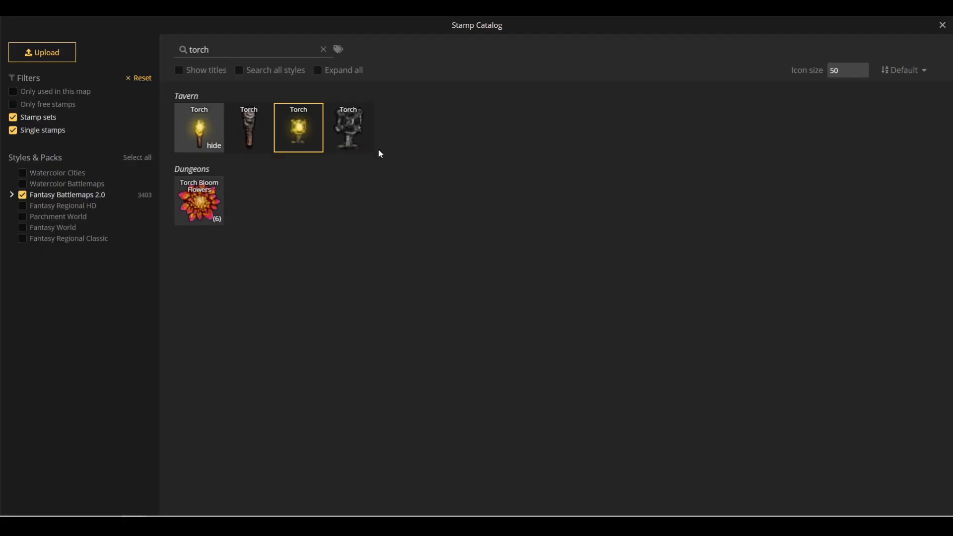
type("tree")
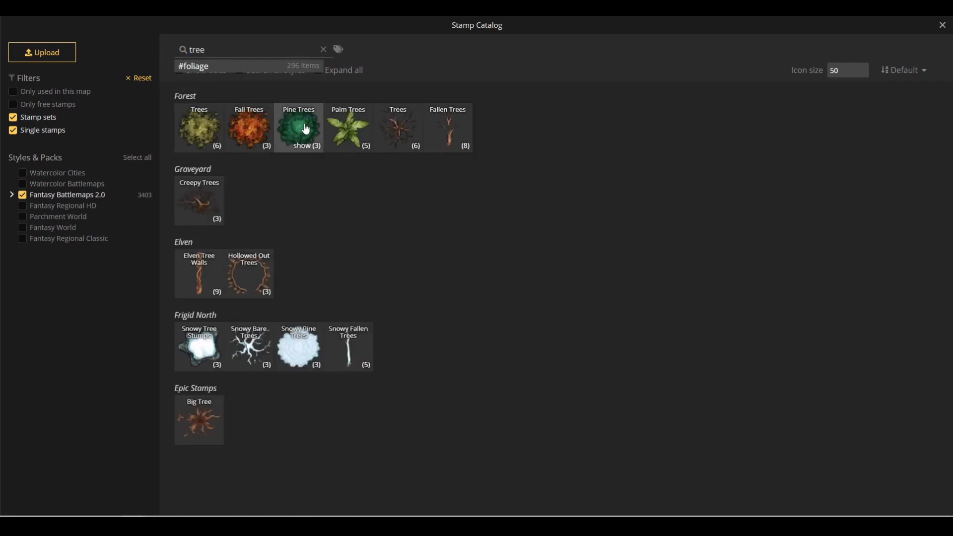
left_click(217, 224)
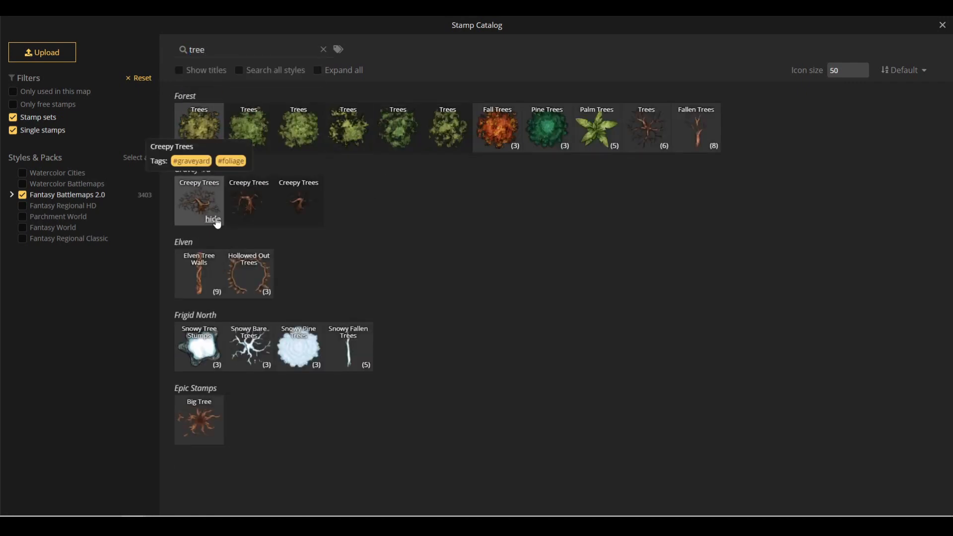
left_click(212, 216)
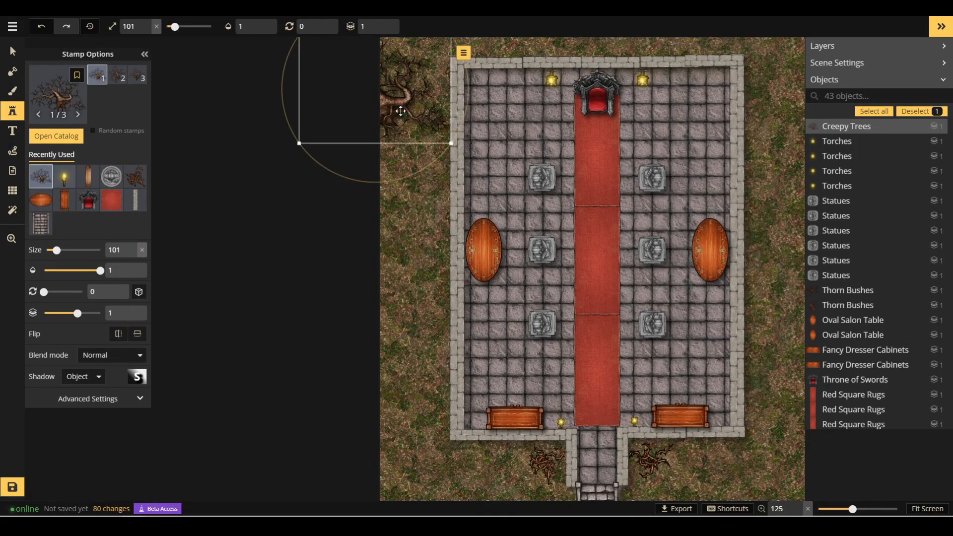
- Place size 101 creepy trees down the map's left edge and one in each lower corner outside the walls
left_click(372, 177)
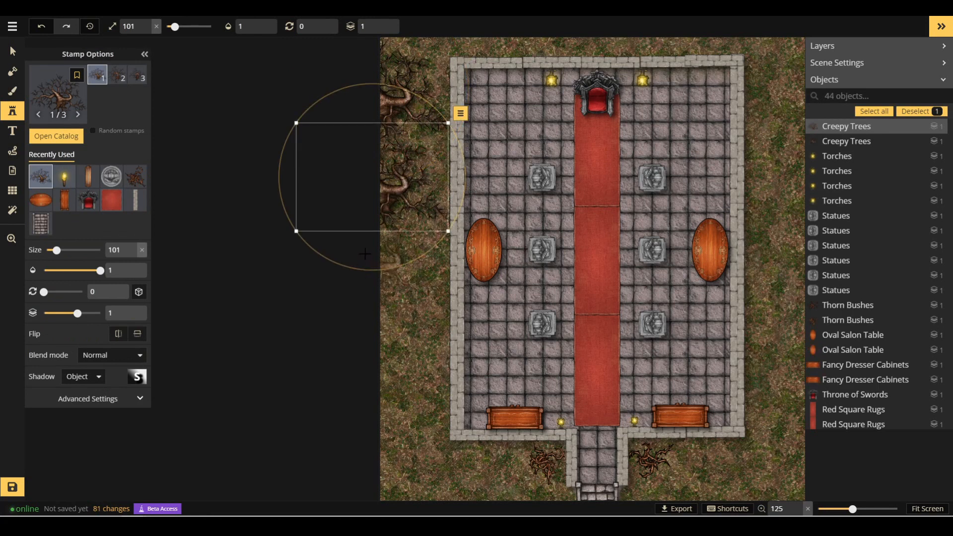
left_click(365, 255)
left_click(375, 336)
left_click(374, 414)
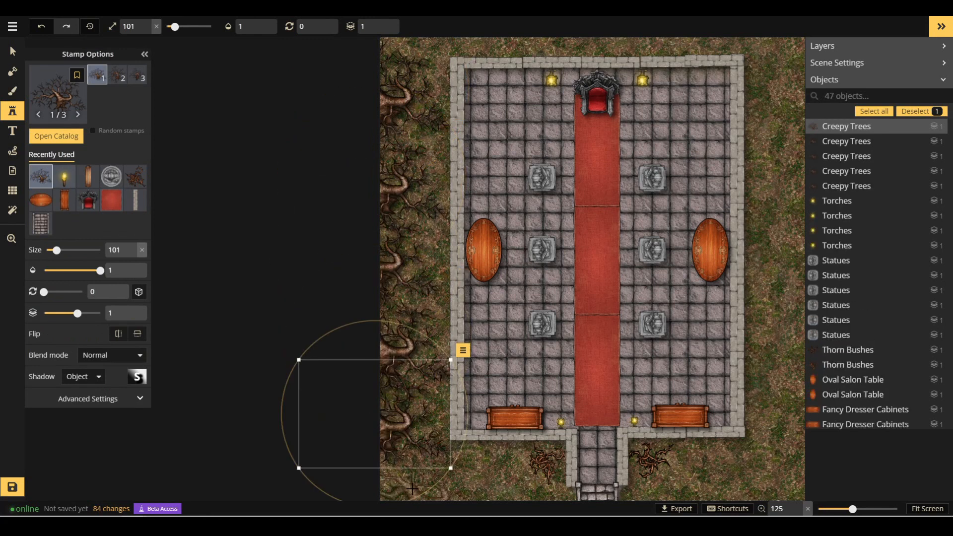
left_click(416, 490)
left_click(788, 484)
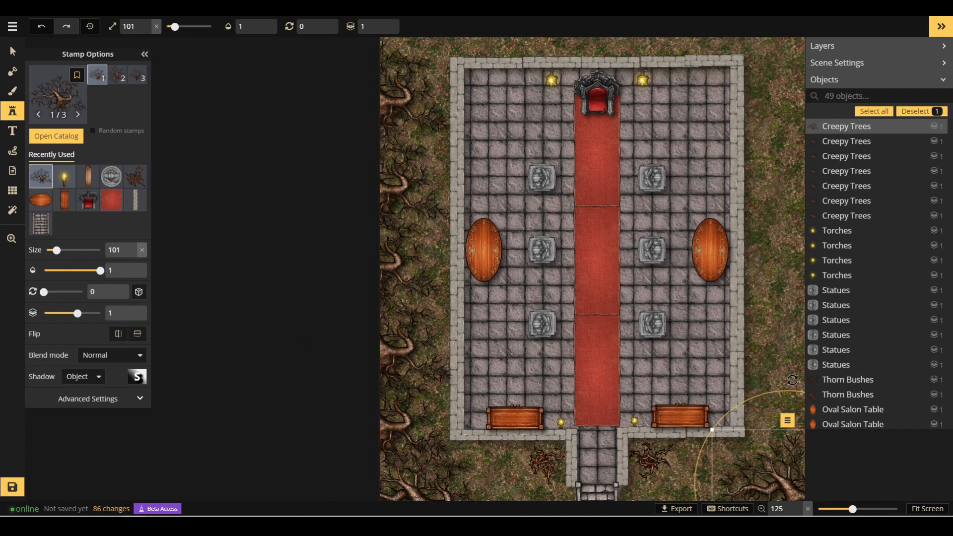
- Place four creepy trees at opacity 0.95 up the map's right edge, above the tree in the lower-right corner
scroll(259, 284, "down", 1, "alt")
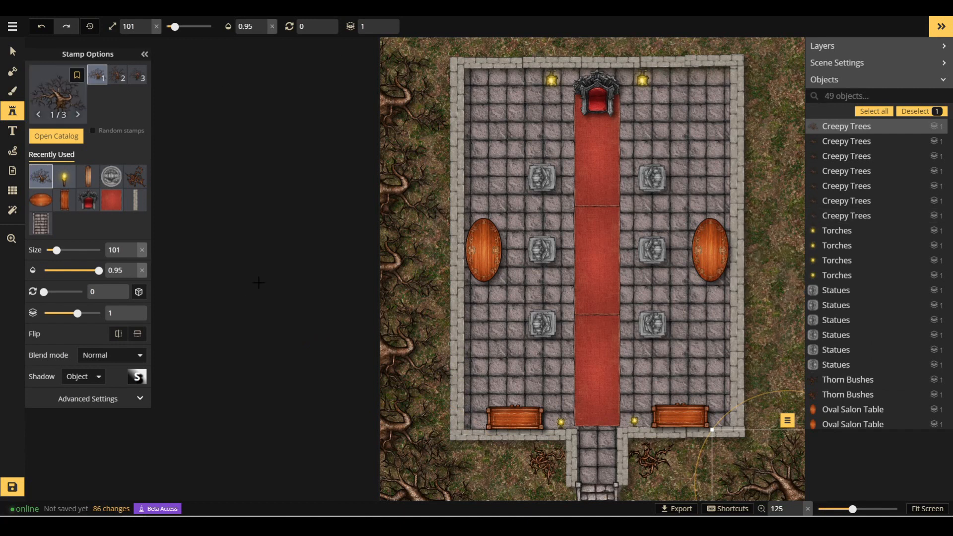
left_click(12, 50)
scroll(353, 403, "down", 5)
scroll(353, 403, "up", 1)
left_click(8, 114)
left_click(53, 94)
left_click(943, 24)
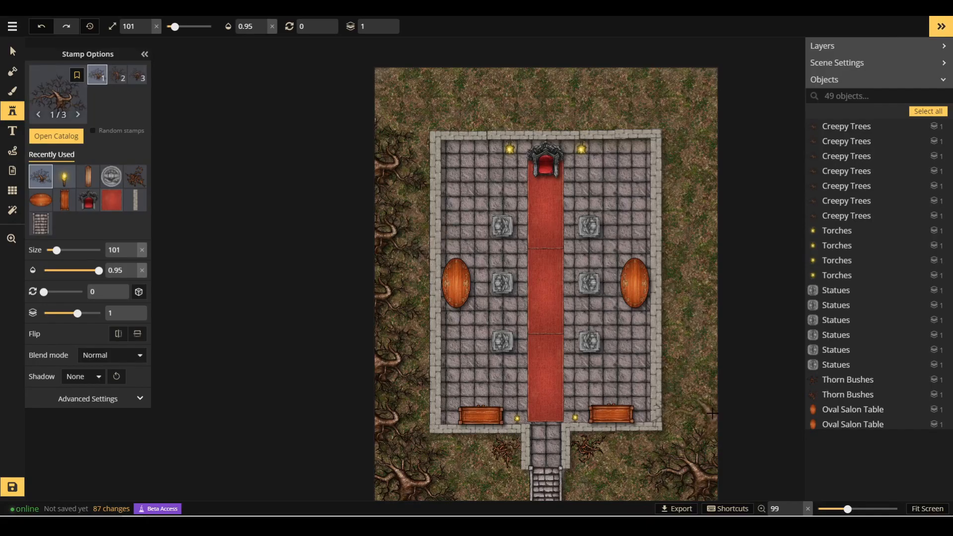
left_click(732, 412)
left_click(730, 356)
left_click(729, 305)
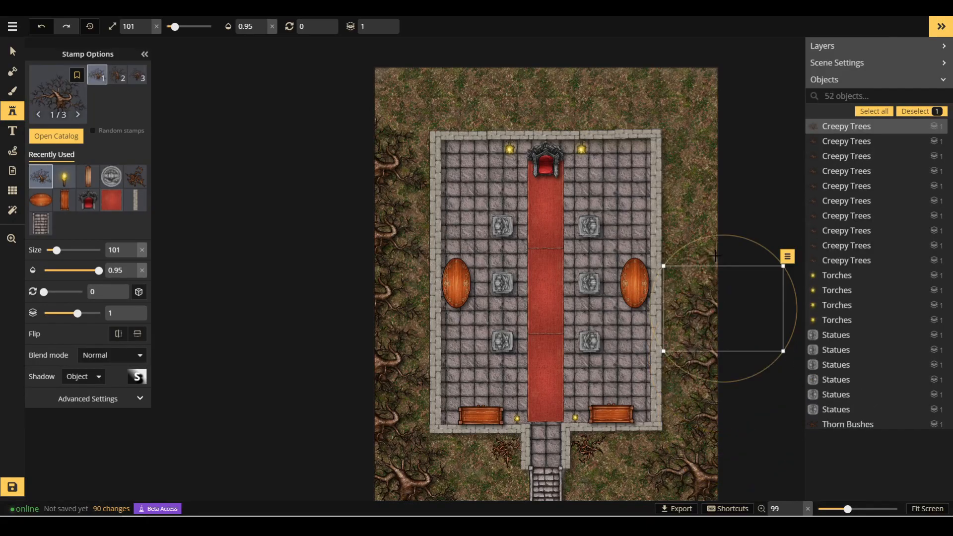
left_click(726, 245)
- Enable random stamps and place six more creepy trees from the upper right edge across the map's top edge
left_click(92, 130)
left_click(729, 164)
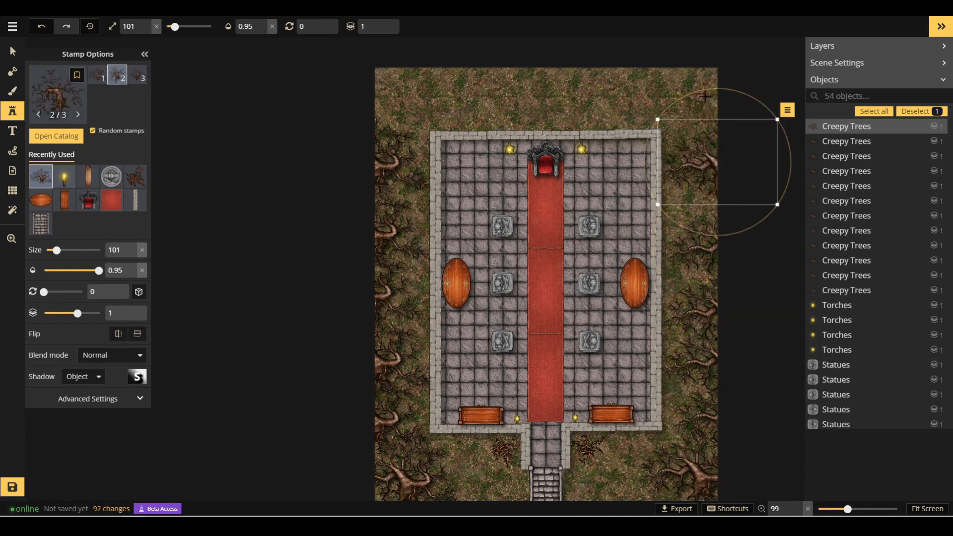
left_click(708, 79)
left_click(628, 76)
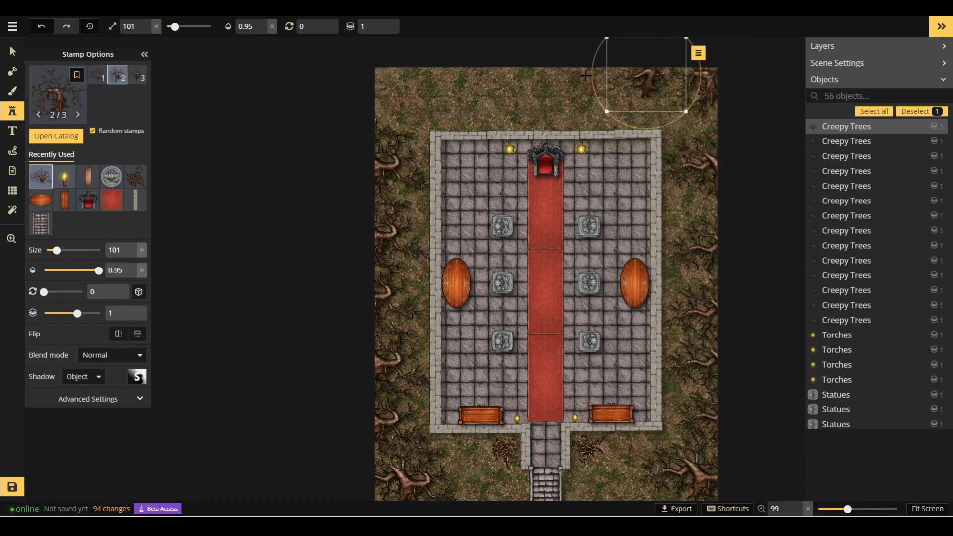
left_click(580, 77)
left_click(512, 77)
left_click(419, 81)
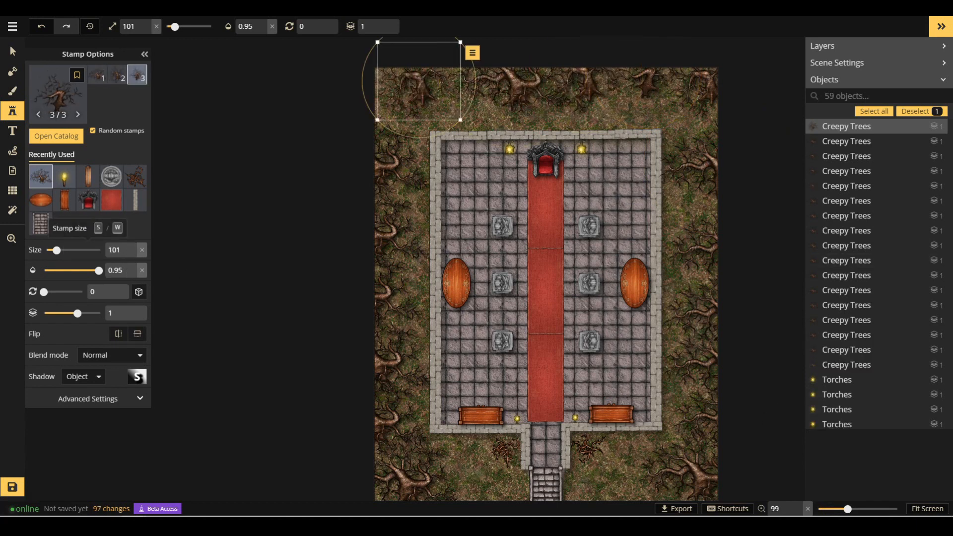
- Search the stamp catalog for "ches" and place two closed treasure chests against the upper wall, one on the outer side of each torch
left_click(56, 136)
type("ches")
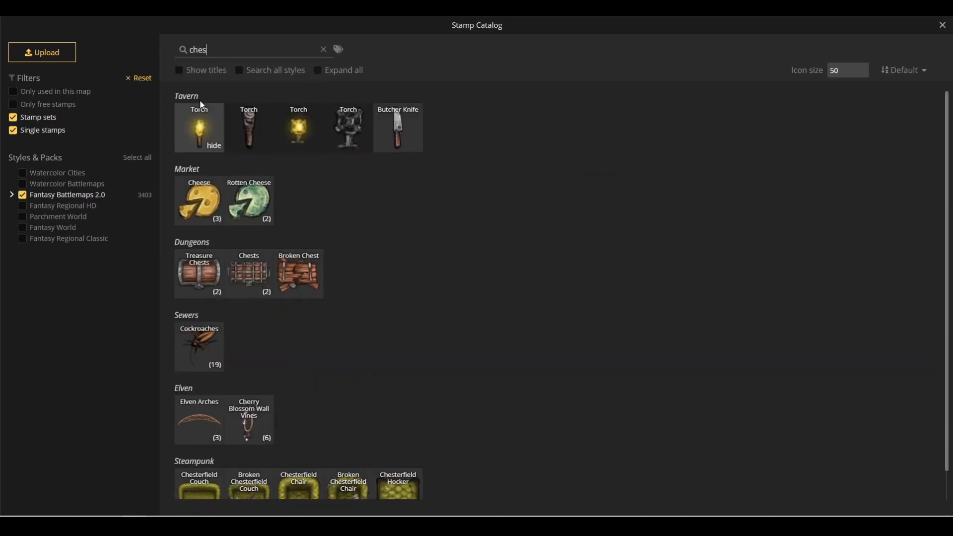
left_click(192, 203)
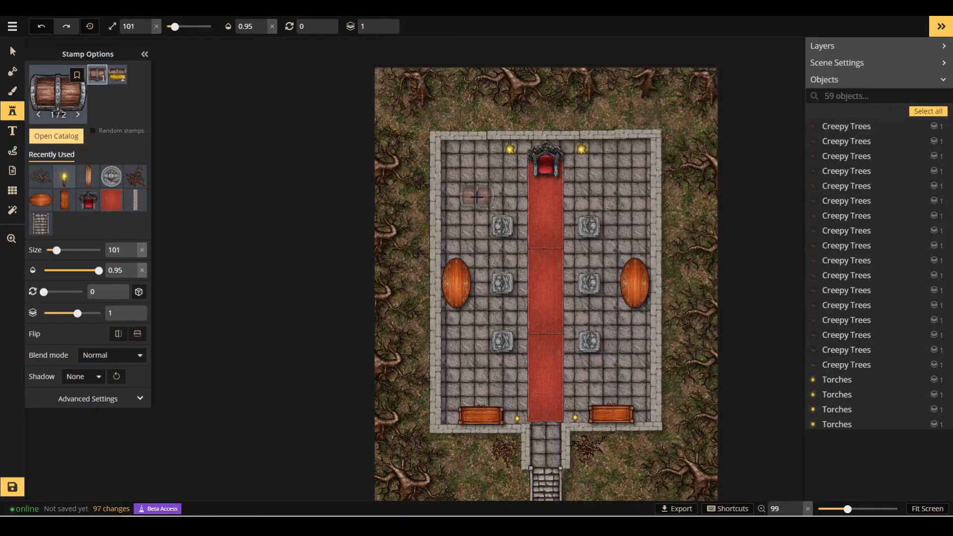
left_click(472, 154)
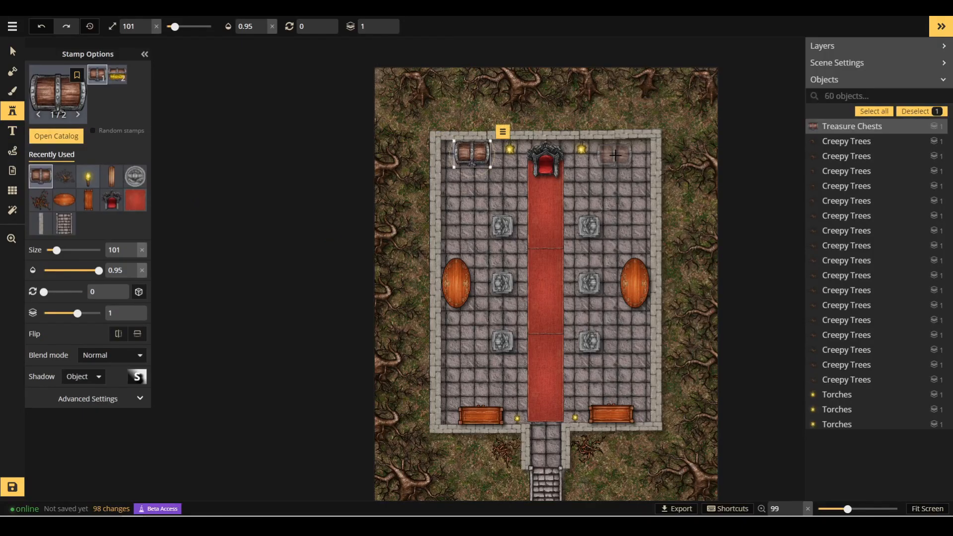
left_click(620, 153)
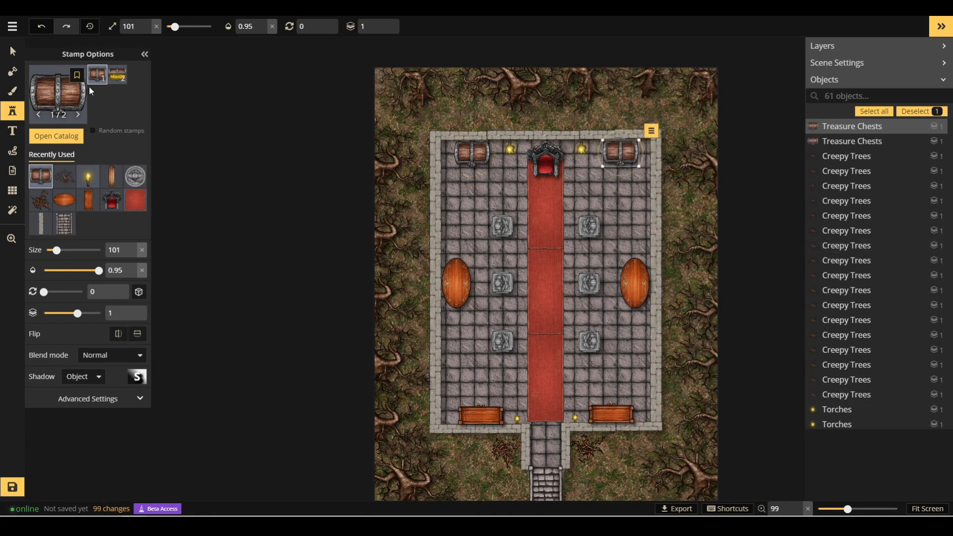
key("Escape")
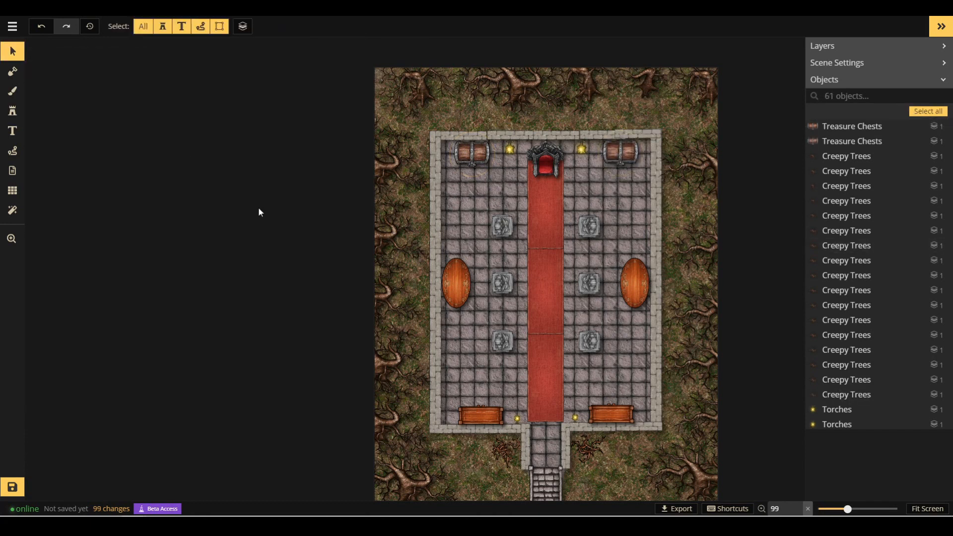
- Clear the stamp catalog search and choose the intact red couch from the Castle stamps
scroll(258, 213, "down", 4)
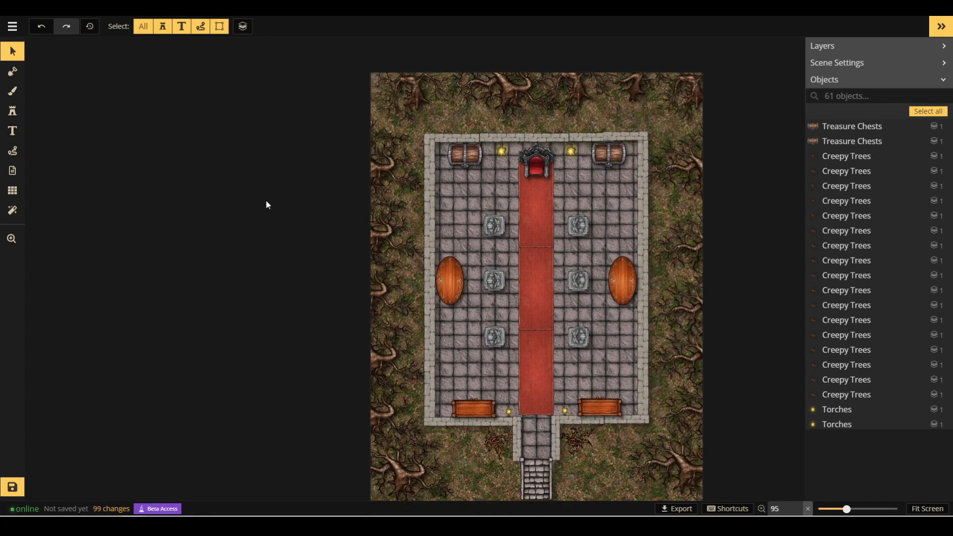
left_click(13, 110)
left_click(55, 86)
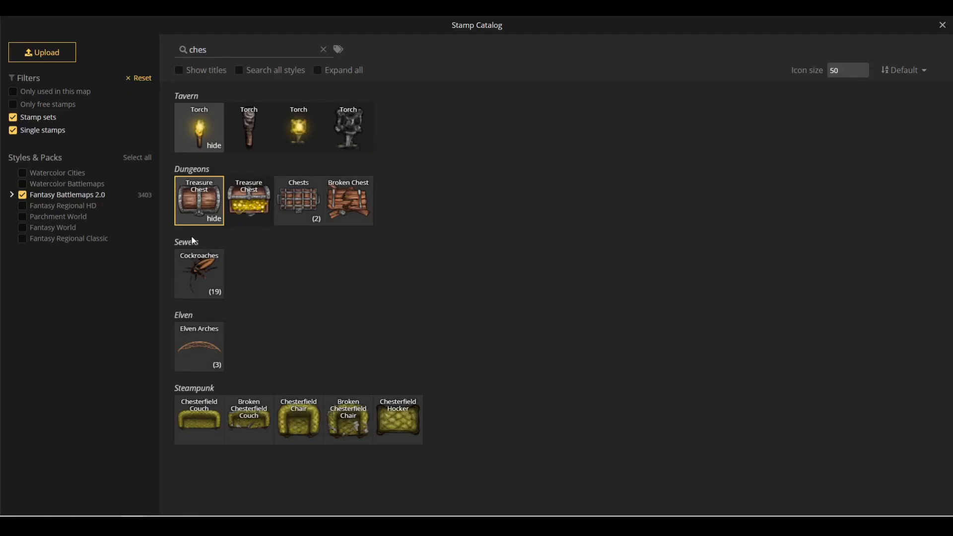
left_click(323, 51)
scroll(526, 227, "down", 10)
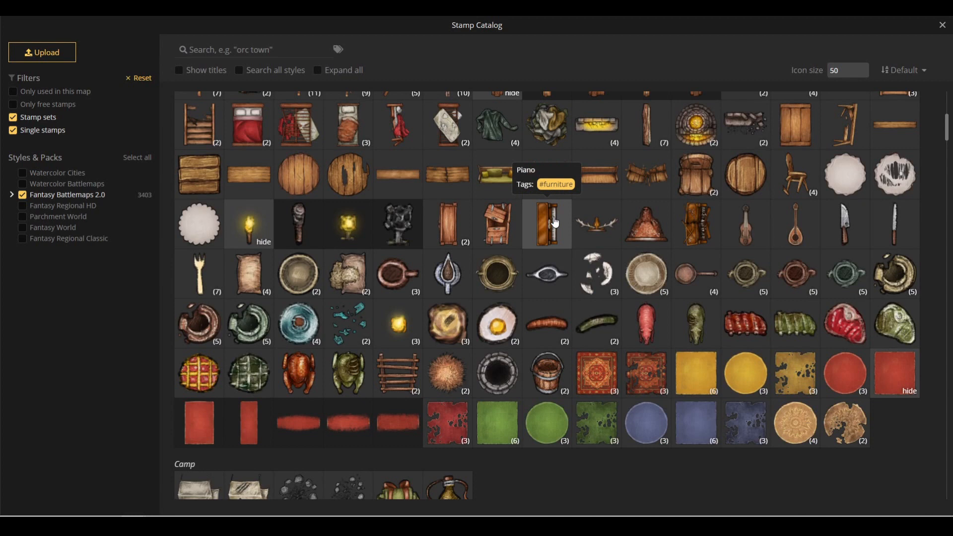
scroll(556, 223, "down", 5)
scroll(556, 222, "down", 6)
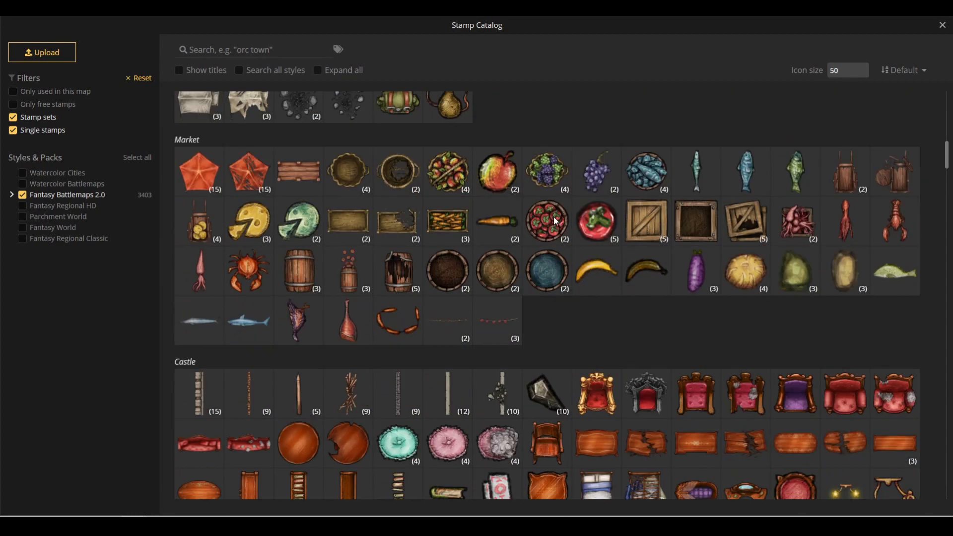
scroll(553, 216, "down", 3)
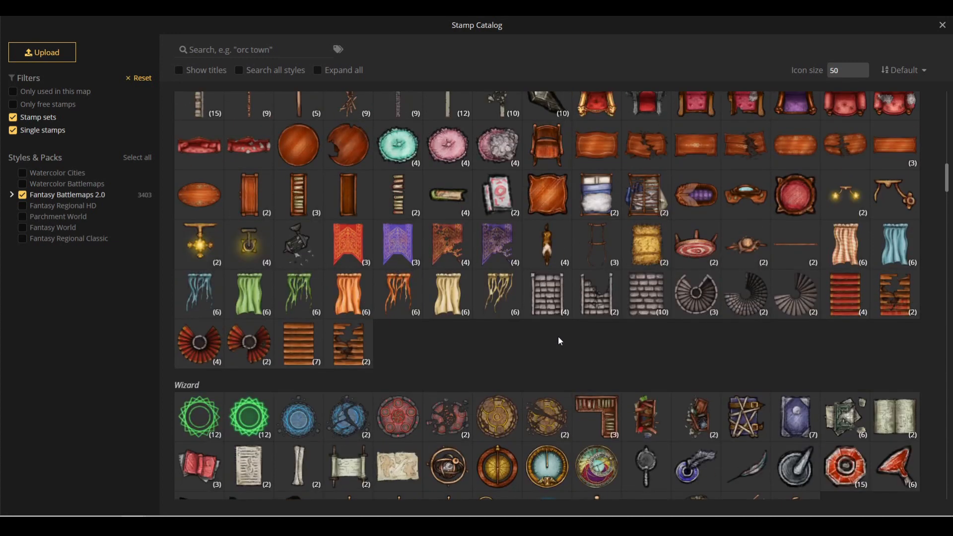
left_click(597, 416)
left_click(56, 136)
left_click(244, 195)
- Place a red couch at size 71, rotated 90 degrees, against the left wall below the oval table
left_click(112, 292)
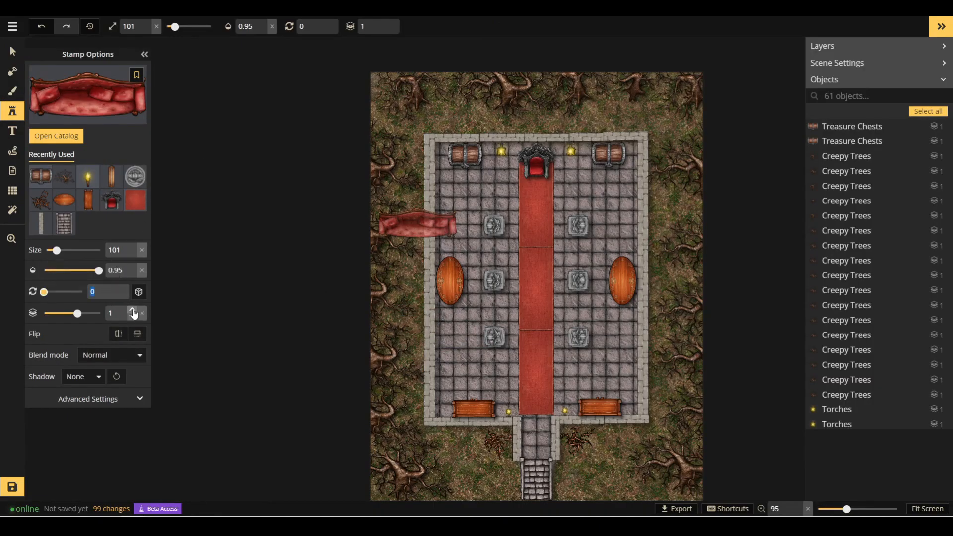
type("90")
left_click_drag(57, 250, 53, 250)
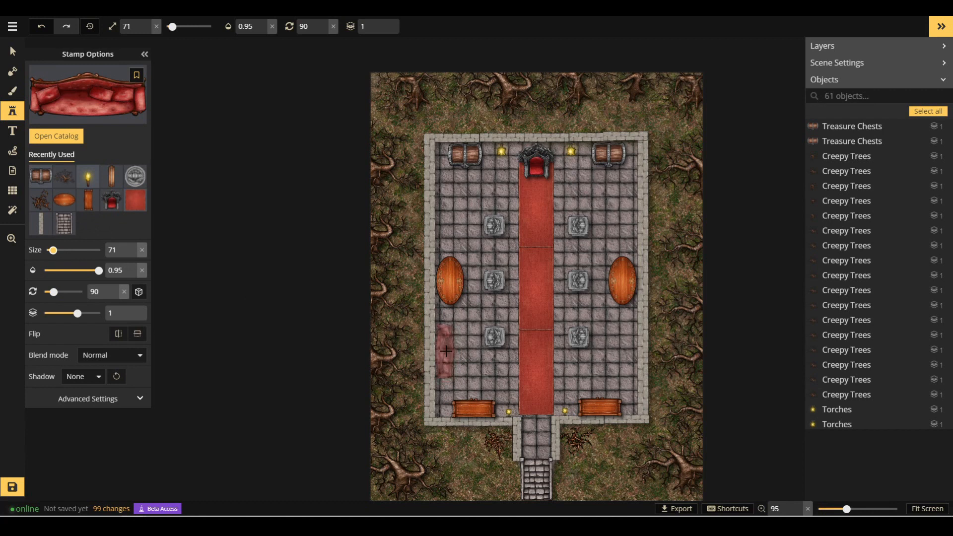
left_click(446, 349)
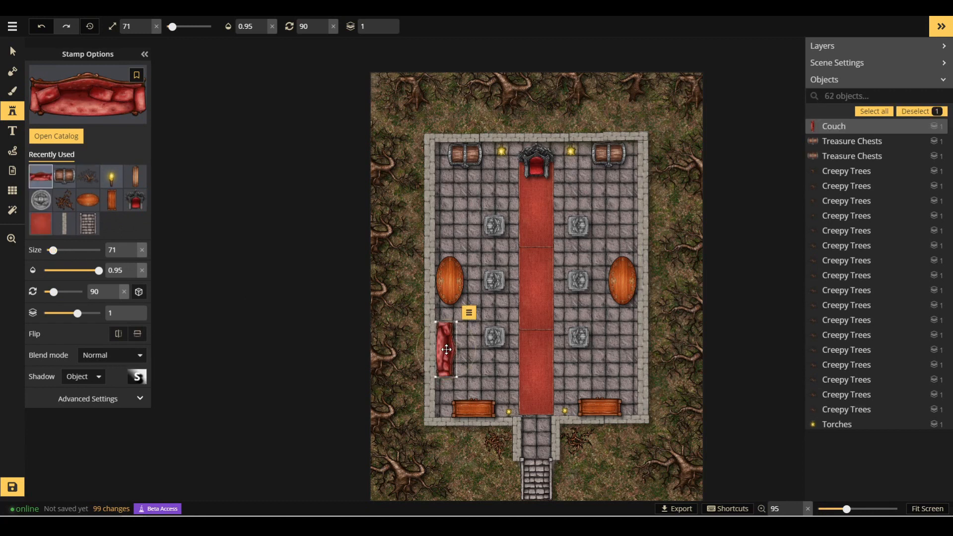
- Place a second couch against the right wall below the oval table, rotate it to 270 degrees and align it opposite the first
left_click(624, 354)
left_click_drag(54, 291, 76, 292)
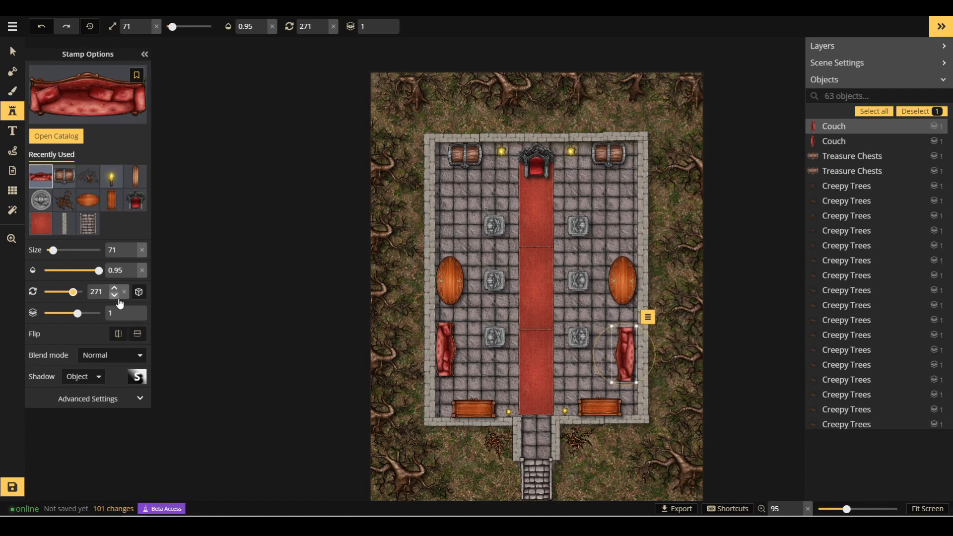
left_click_drag(625, 355, 627, 349)
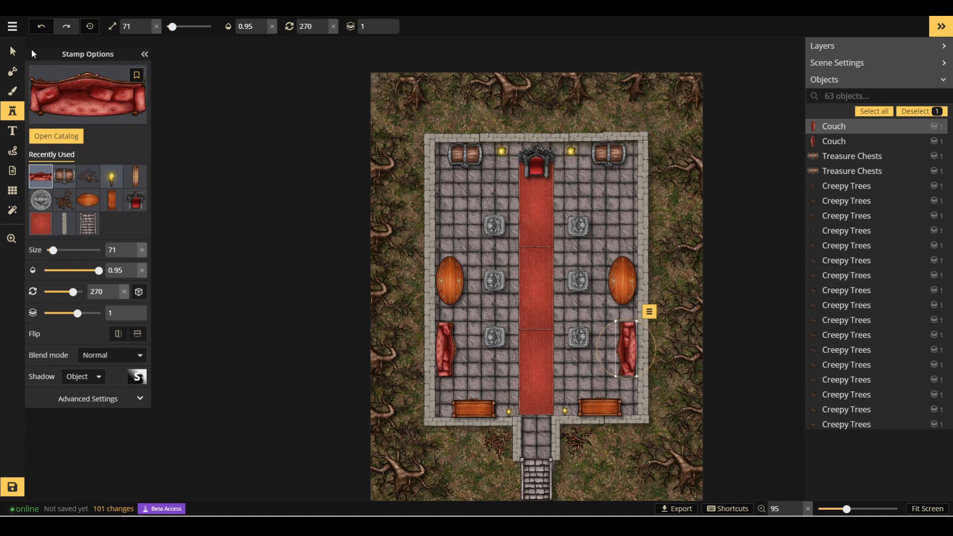
left_click(15, 51)
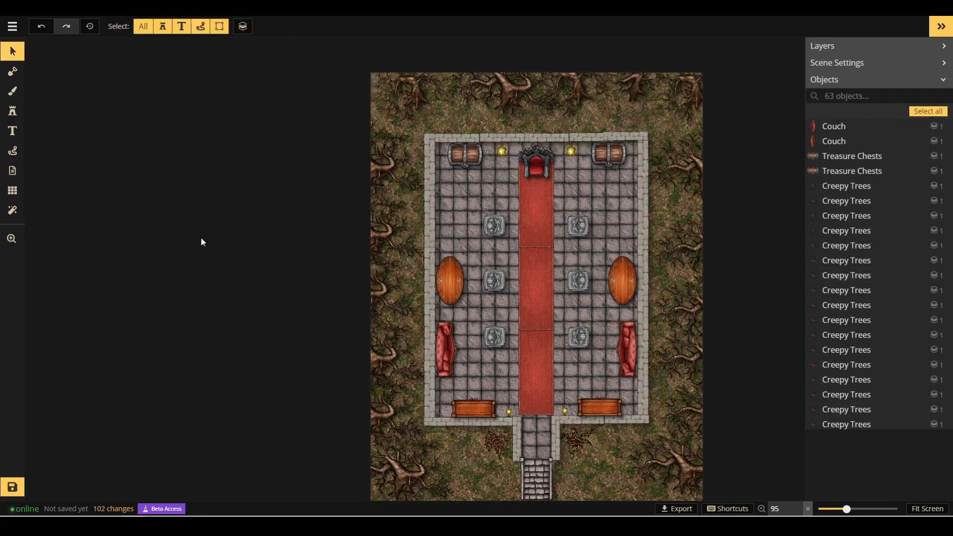
scroll(248, 253, "down", 3)
right_click_drag(457, 290, 416, 277)
scroll(416, 277, "up", 2)
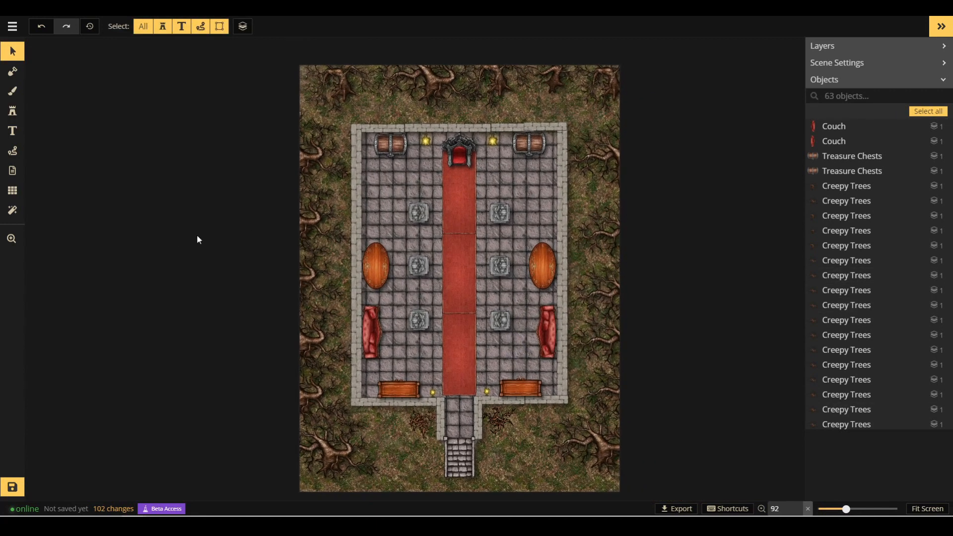